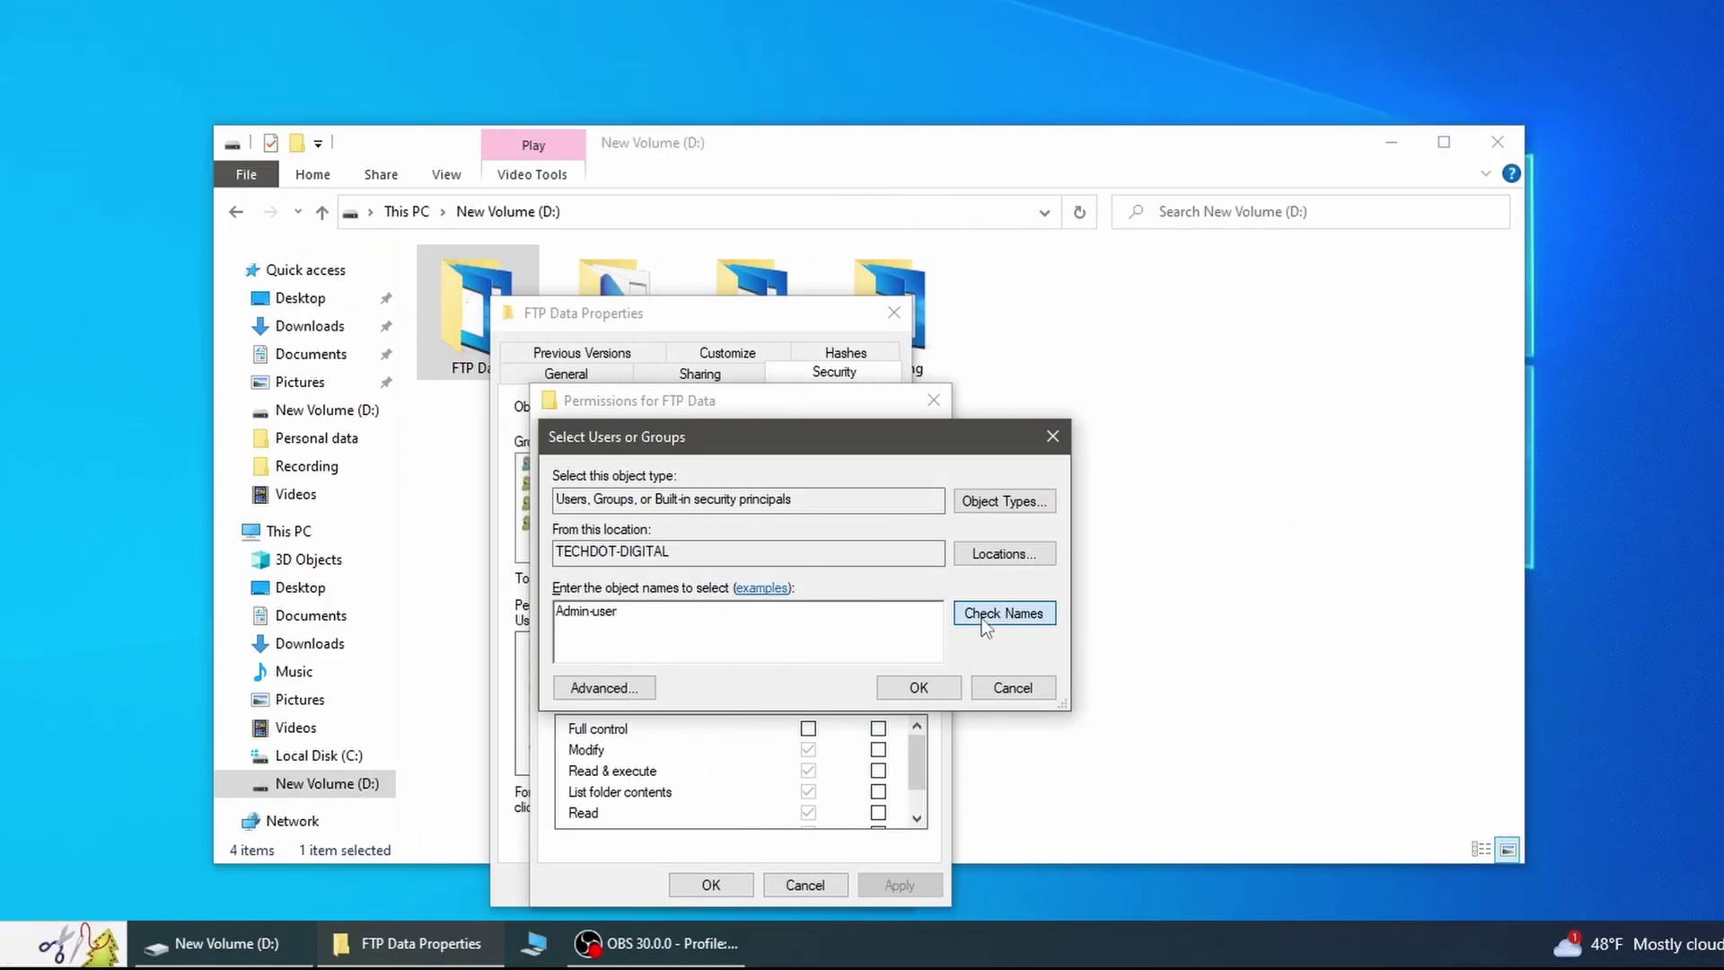
Step: Confirm the user name, turn on FTP Server, and log on to 192.168.1.116 in File Explorer
{"action": "left_click", "coordinate": [983, 618]}
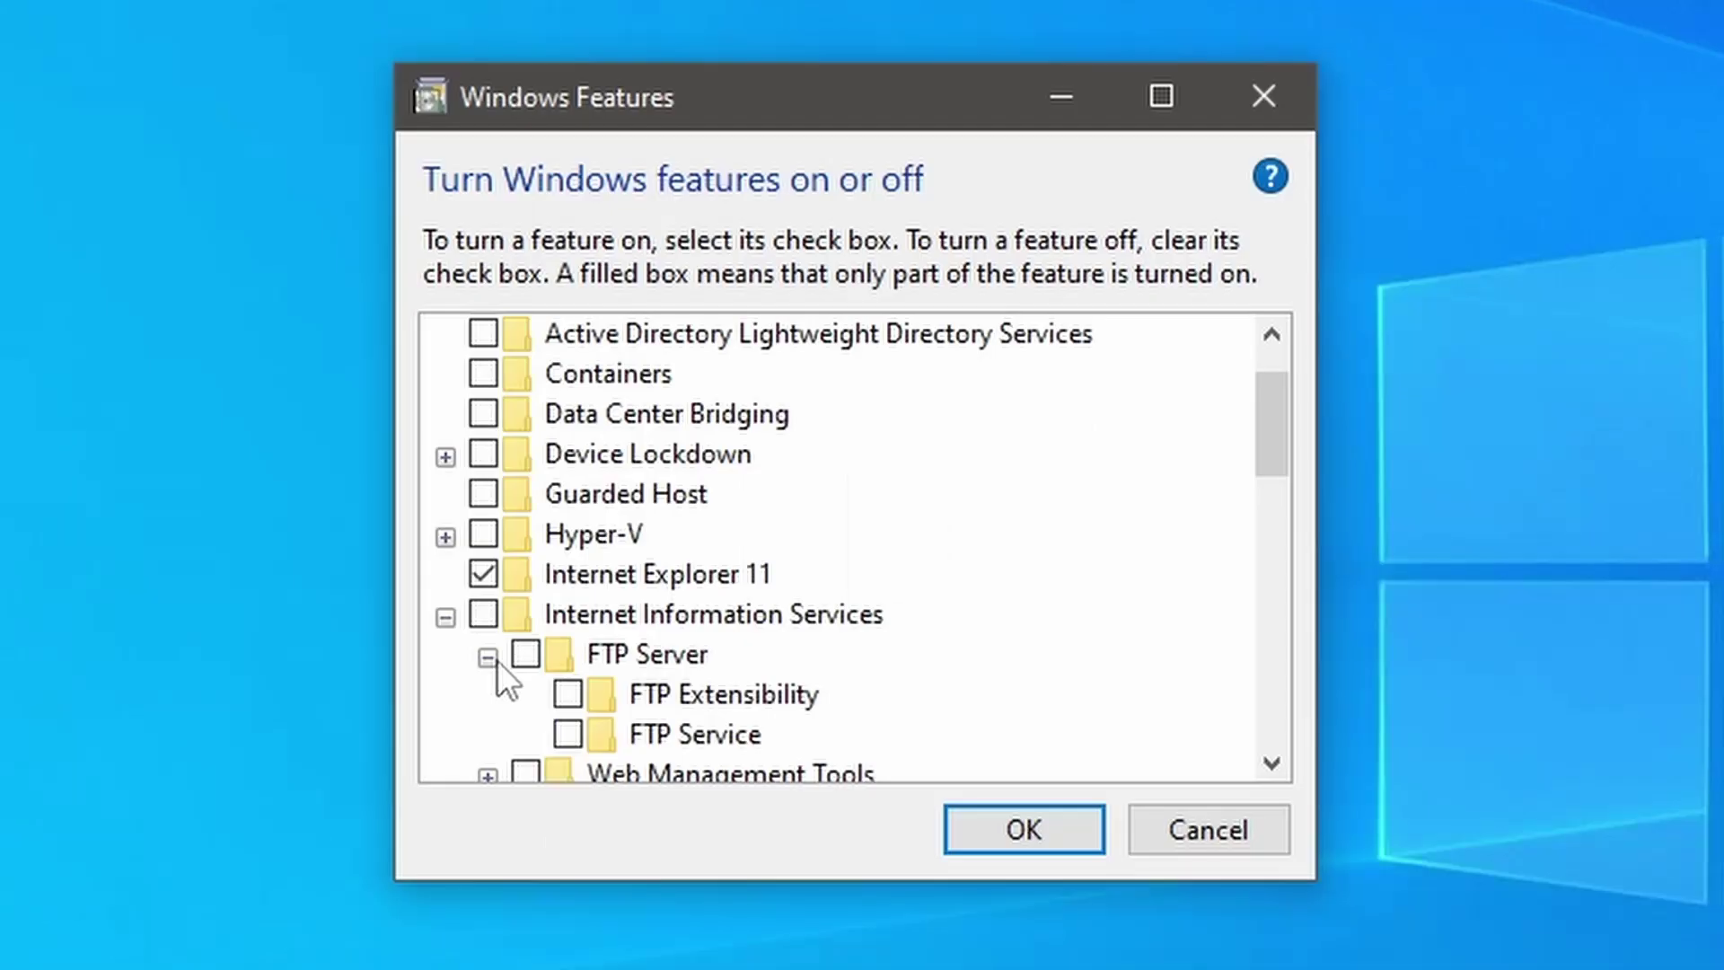
{"action": "left_click", "coordinate": [524, 655]}
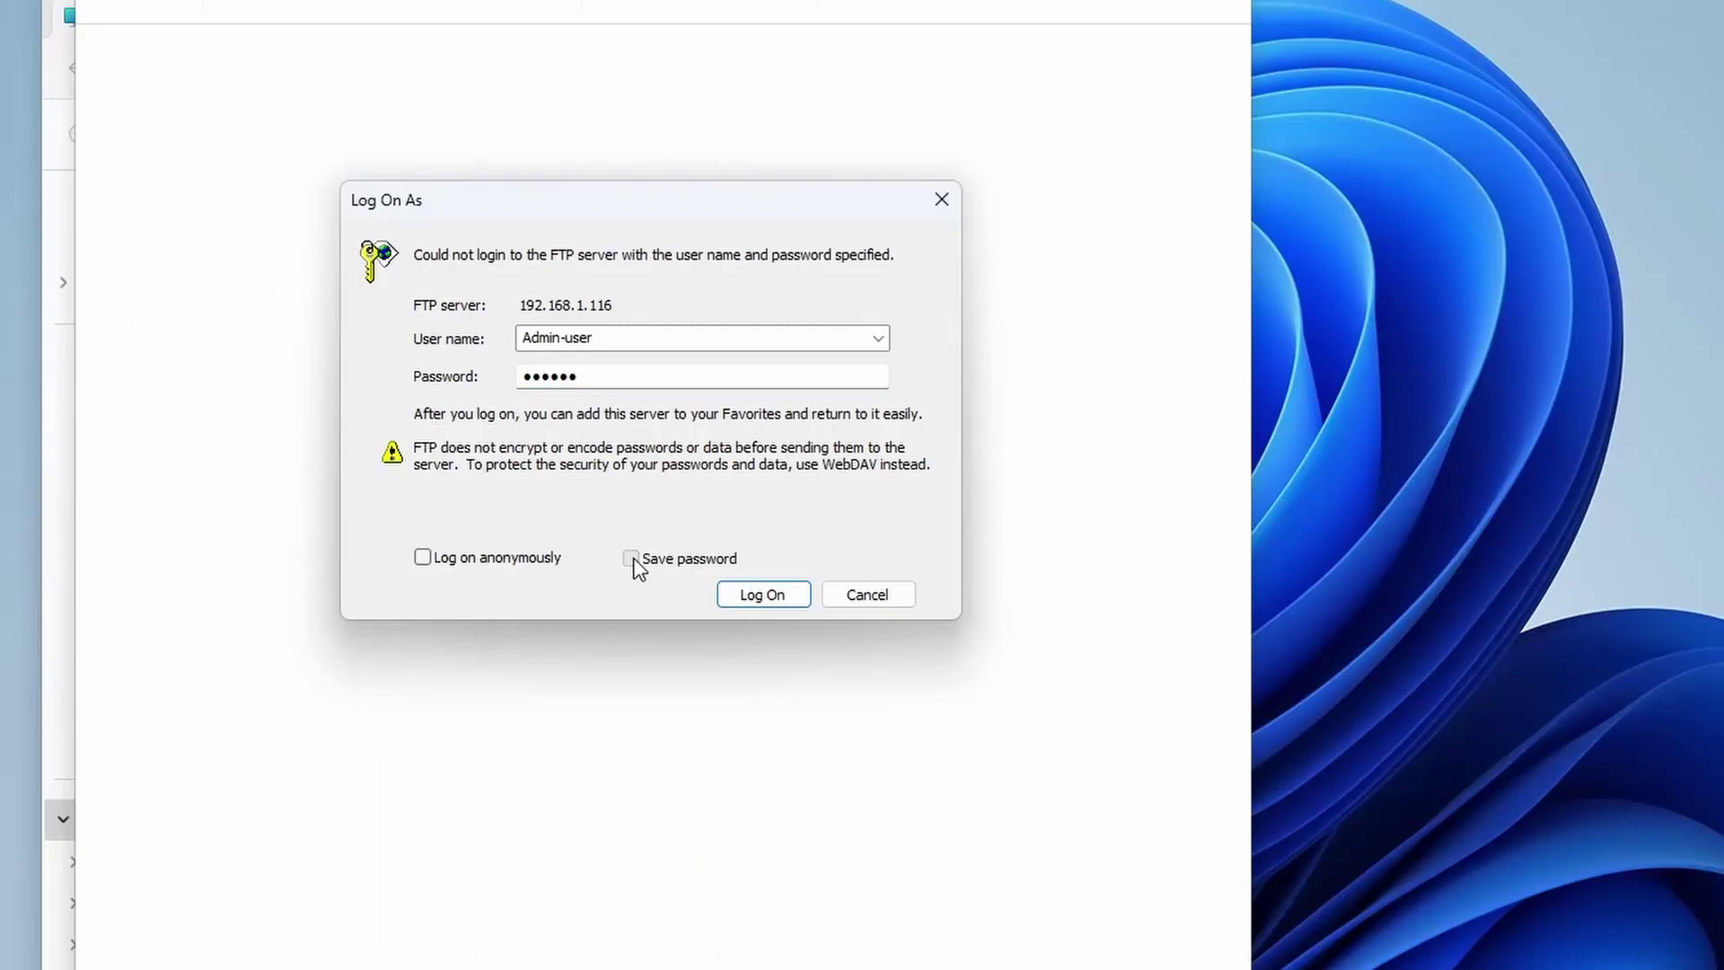
{"action": "left_click", "coordinate": [768, 595]}
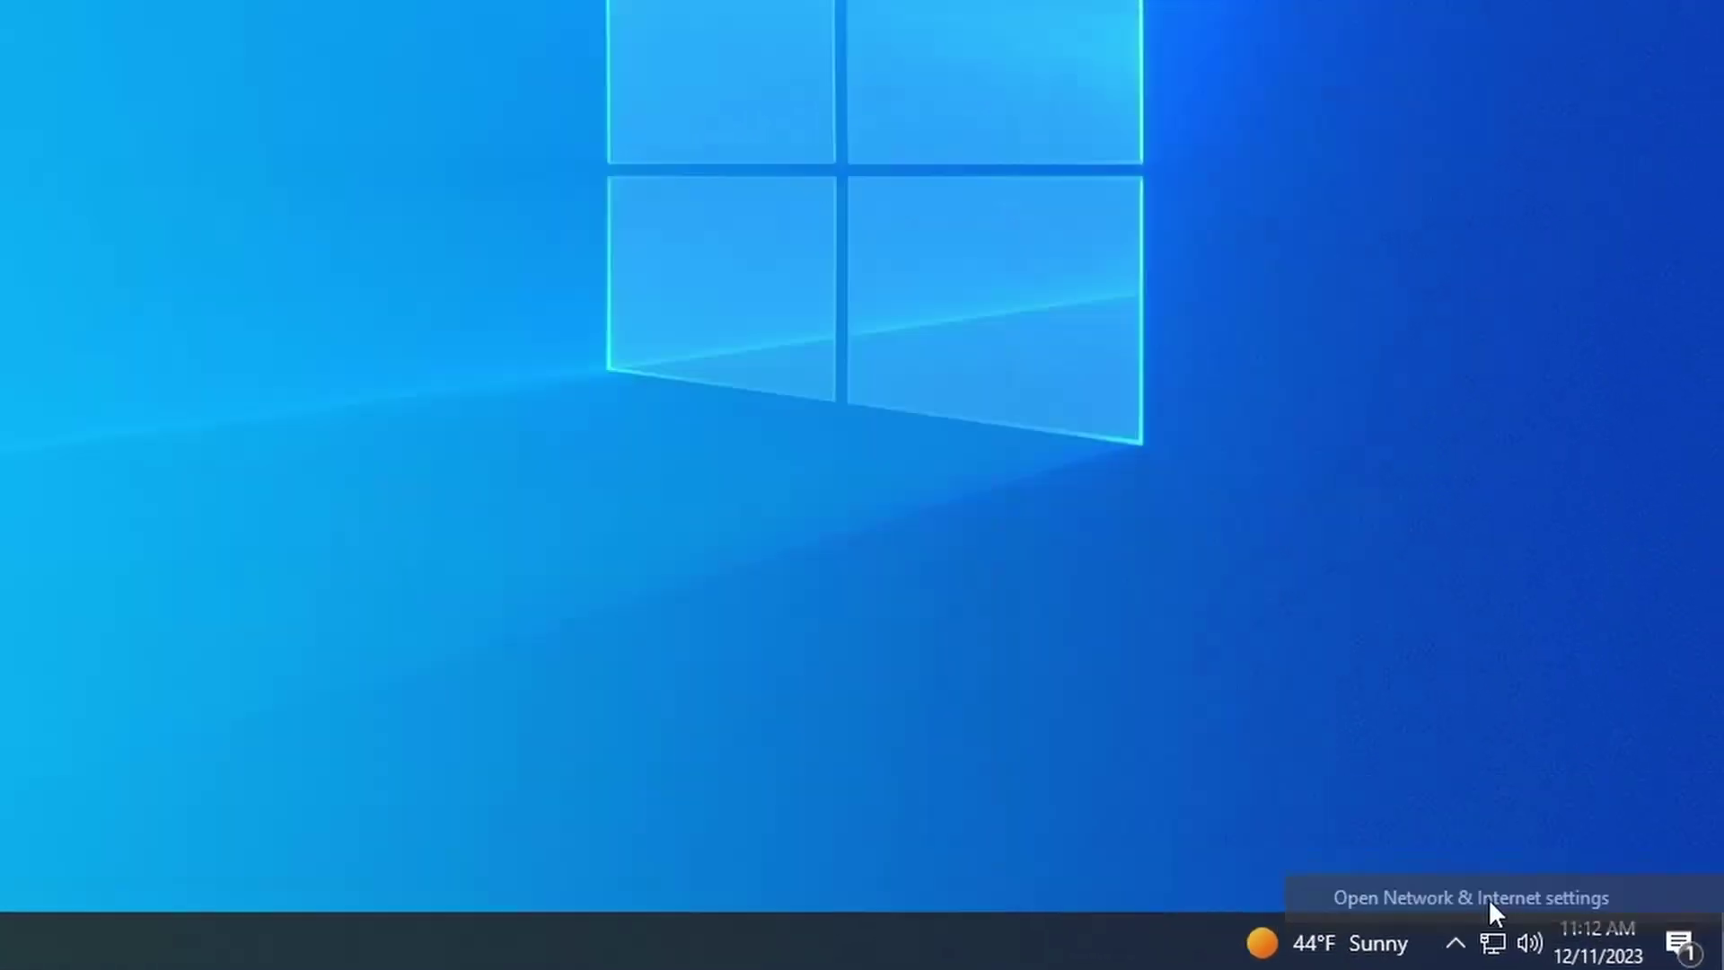
Step: Go from Network & Internet settings through Ethernet to the network adapters list
{"action": "left_click", "coordinate": [1446, 885]}
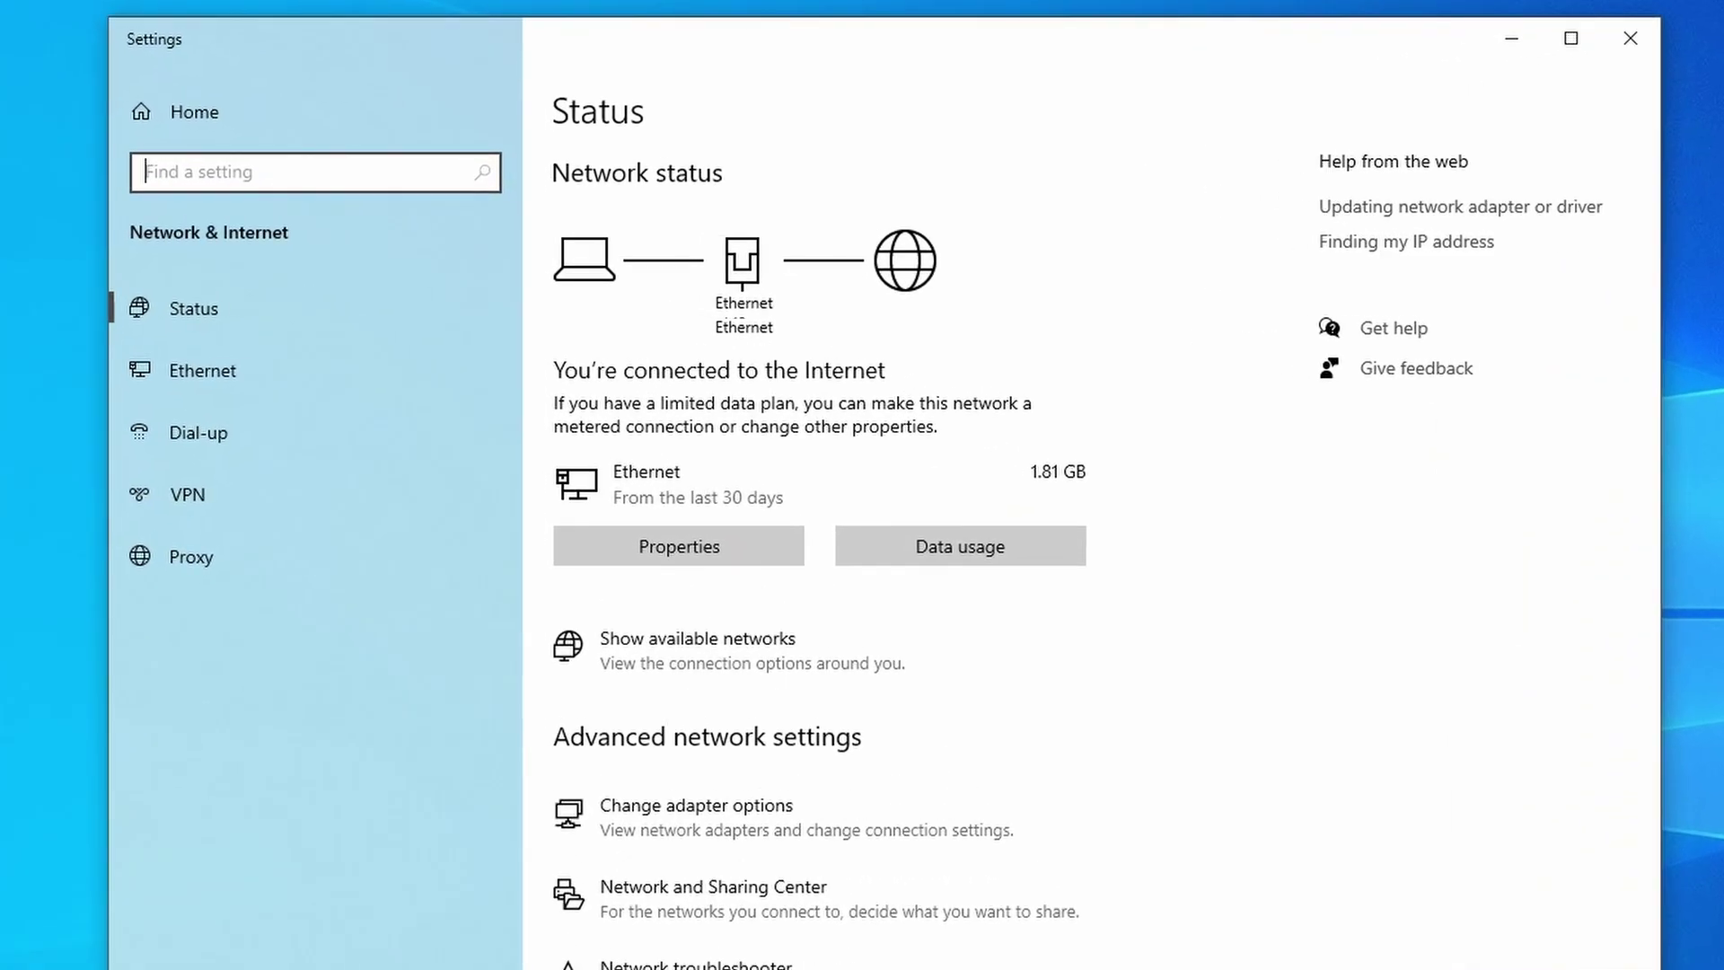
{"action": "left_click", "coordinate": [230, 380]}
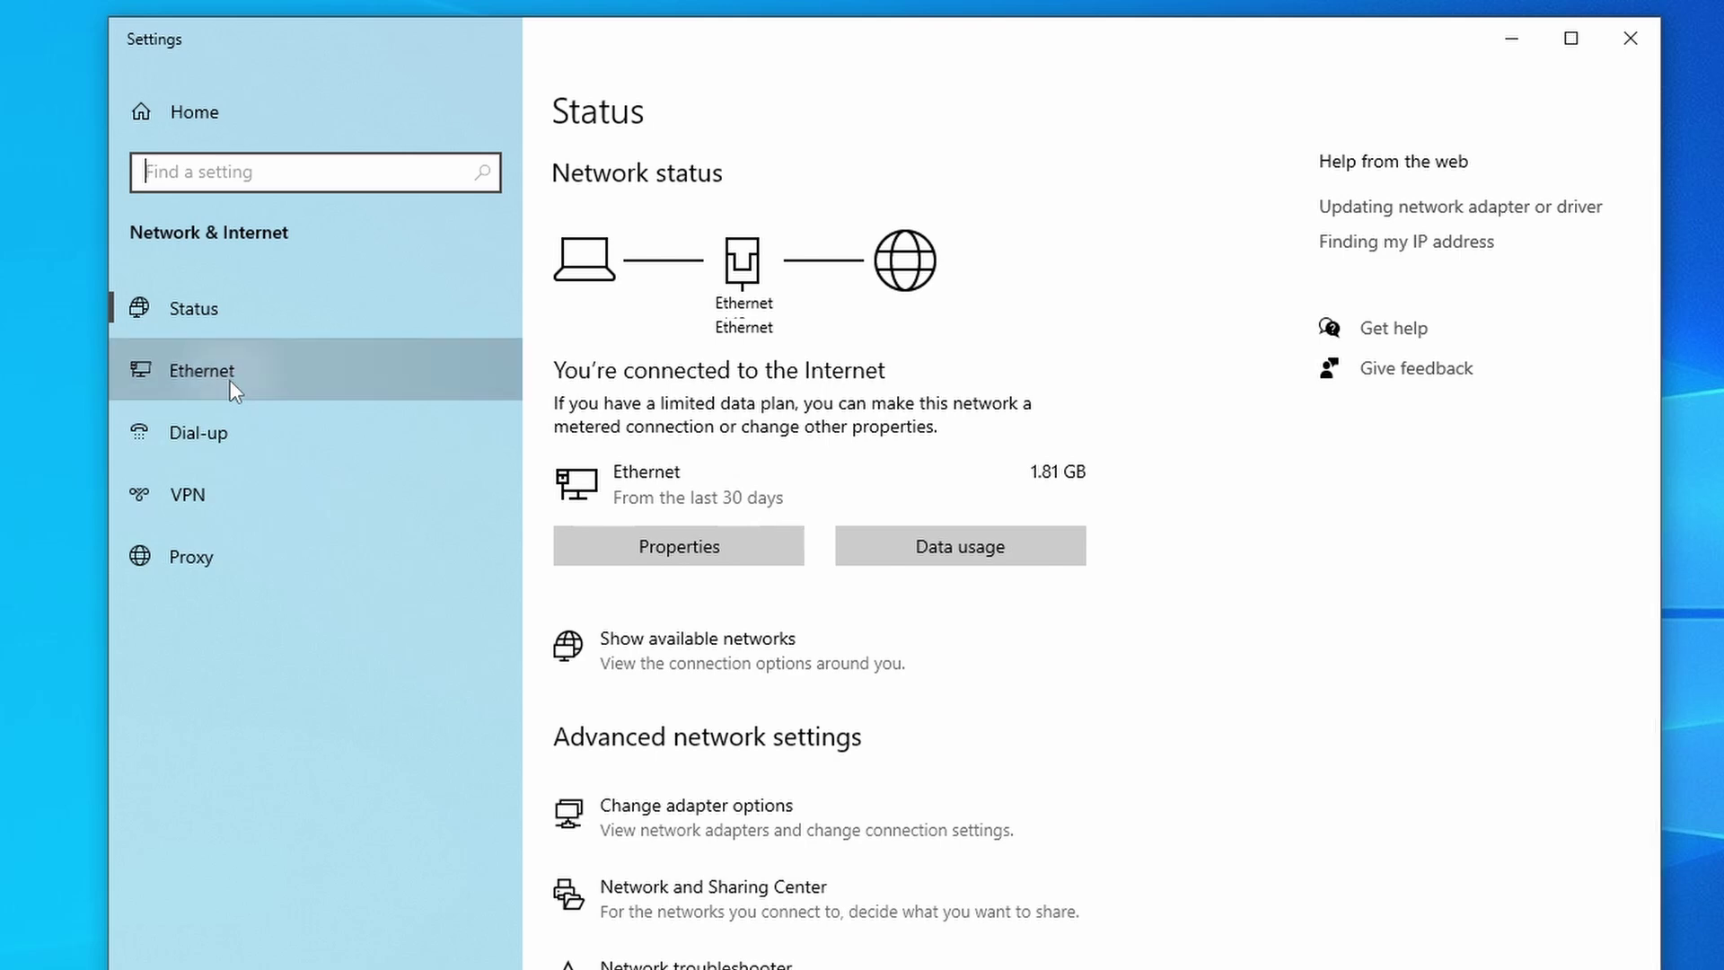
{"action": "left_click", "coordinate": [1429, 203]}
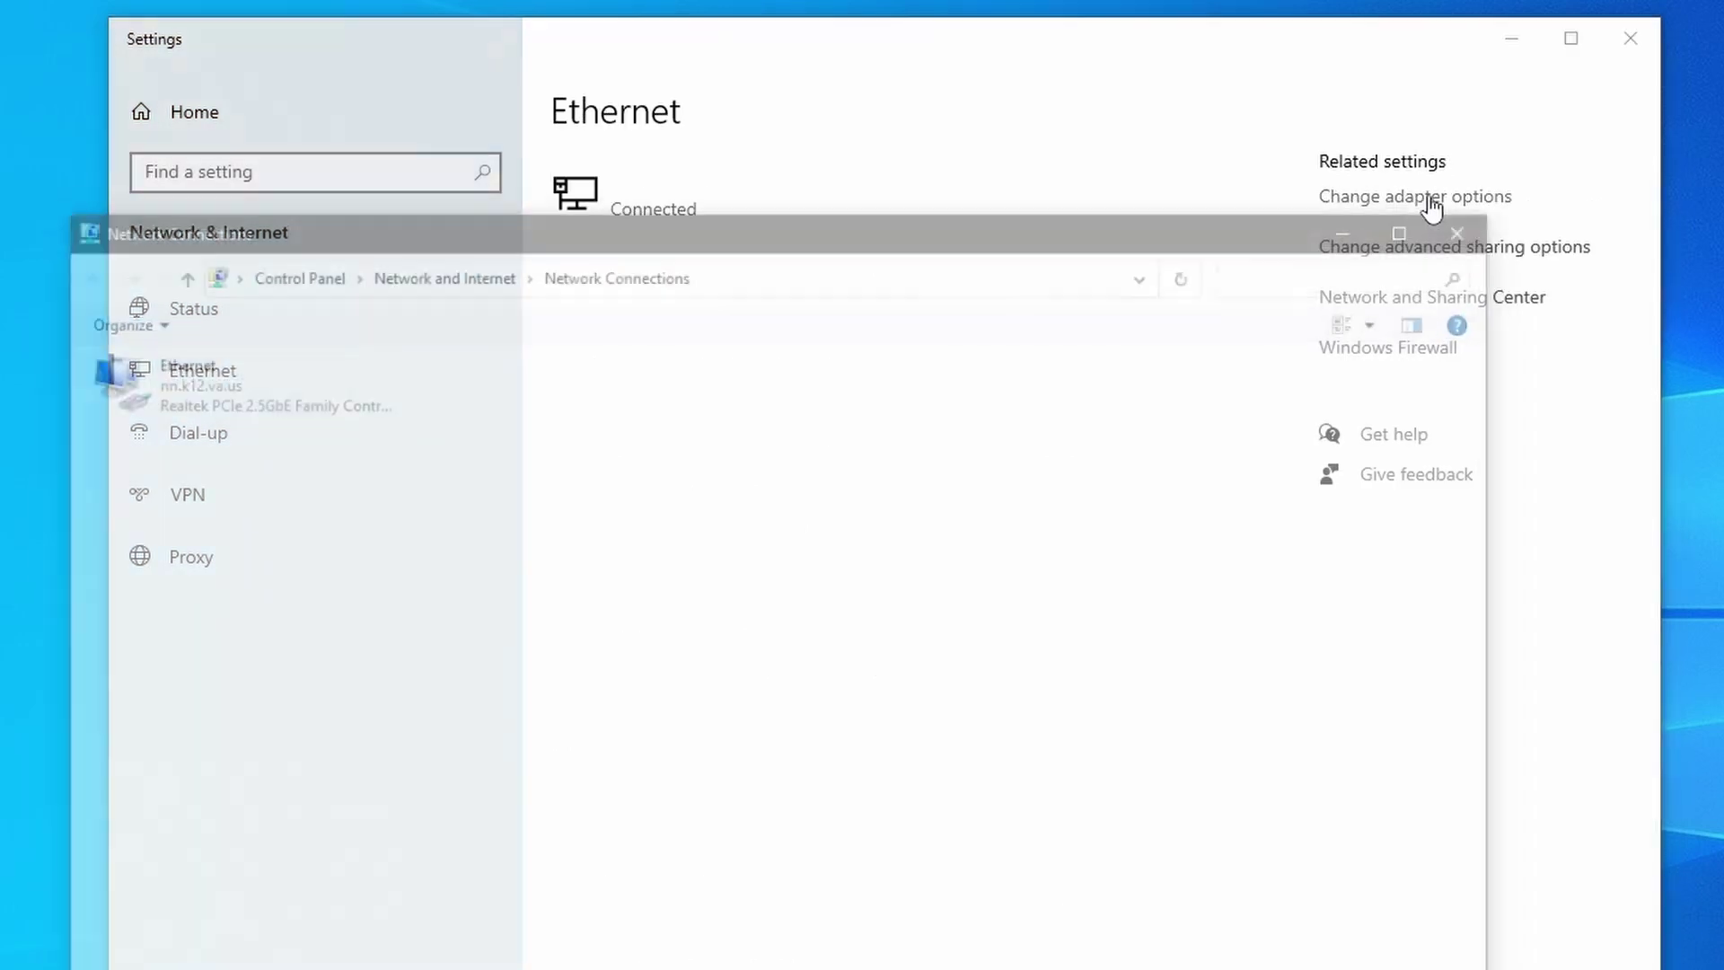
Step: View the Ethernet status details and find the IPv4 address 192.168.1.116
{"action": "right_click", "coordinate": [207, 377]}
{"action": "left_click", "coordinate": [269, 425]}
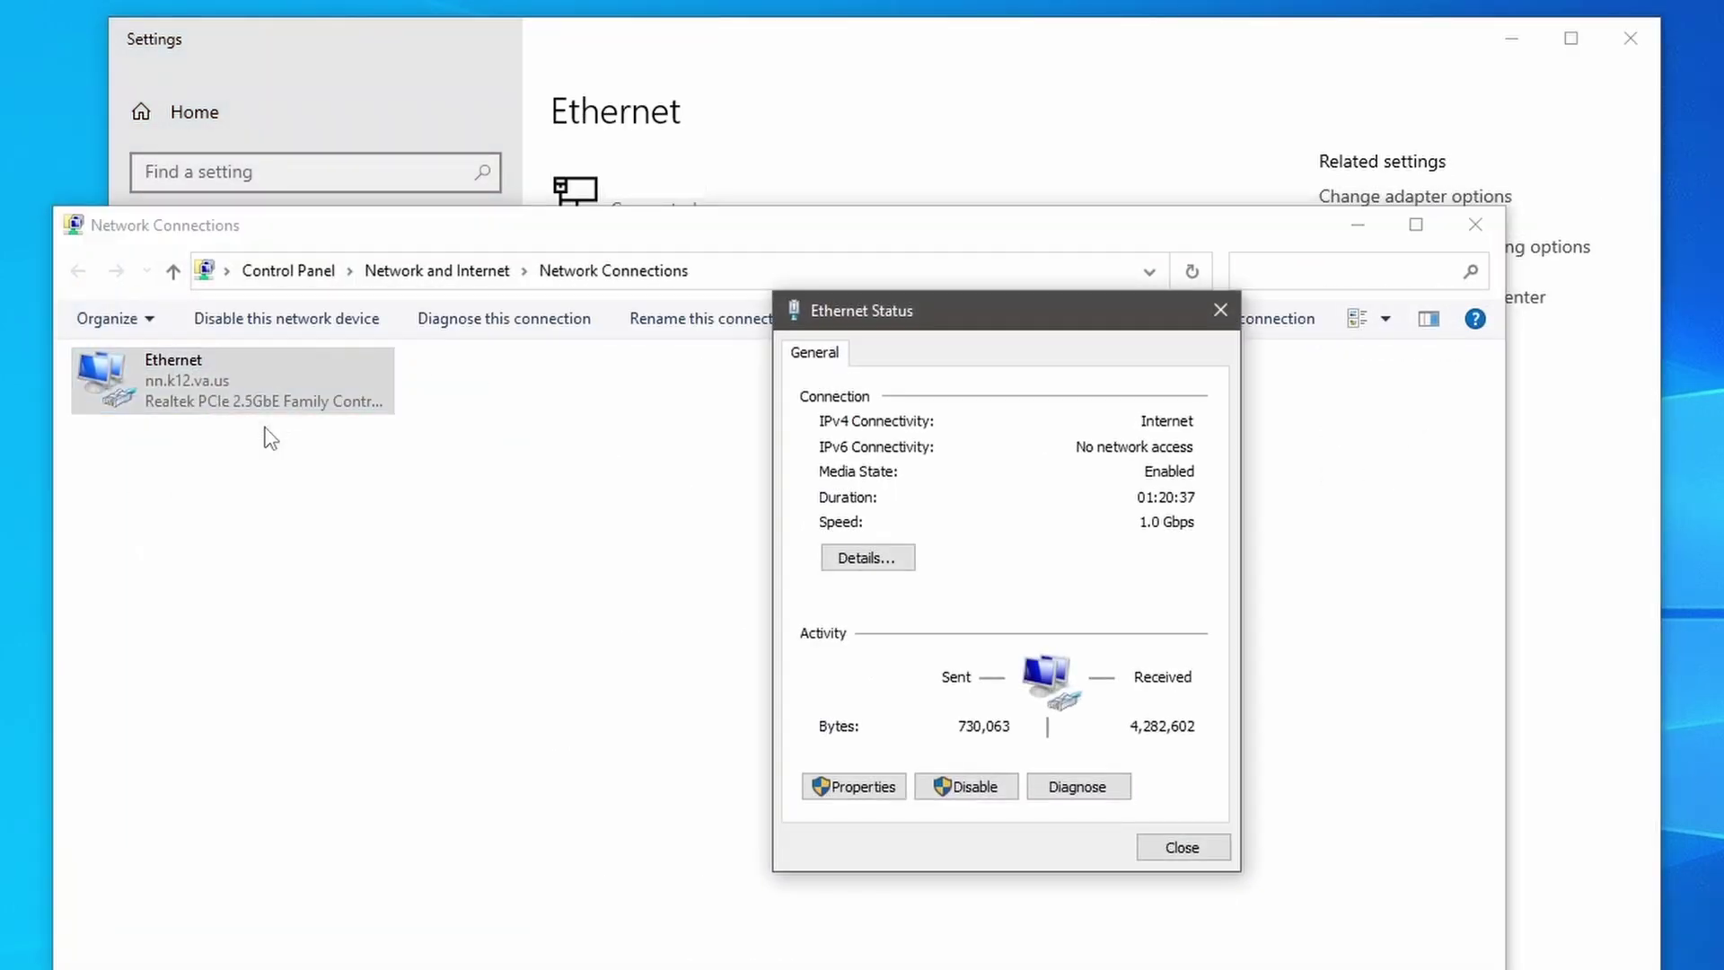
{"action": "left_click", "coordinate": [863, 561]}
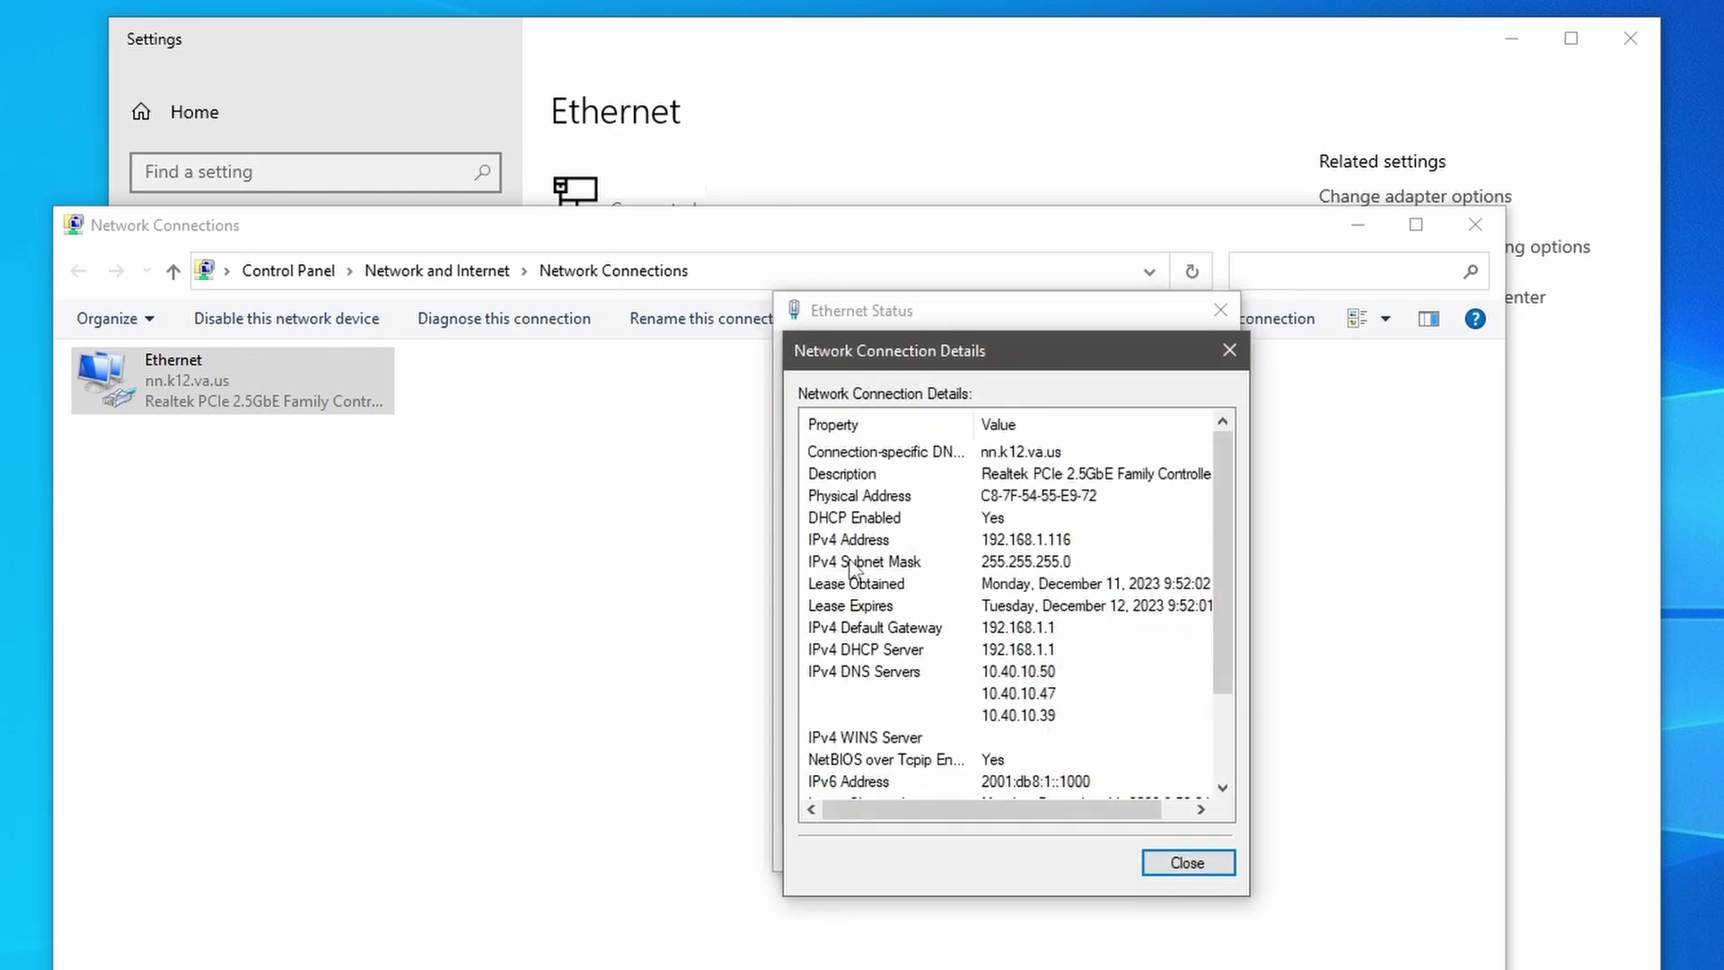
{"action": "left_click", "coordinate": [976, 542]}
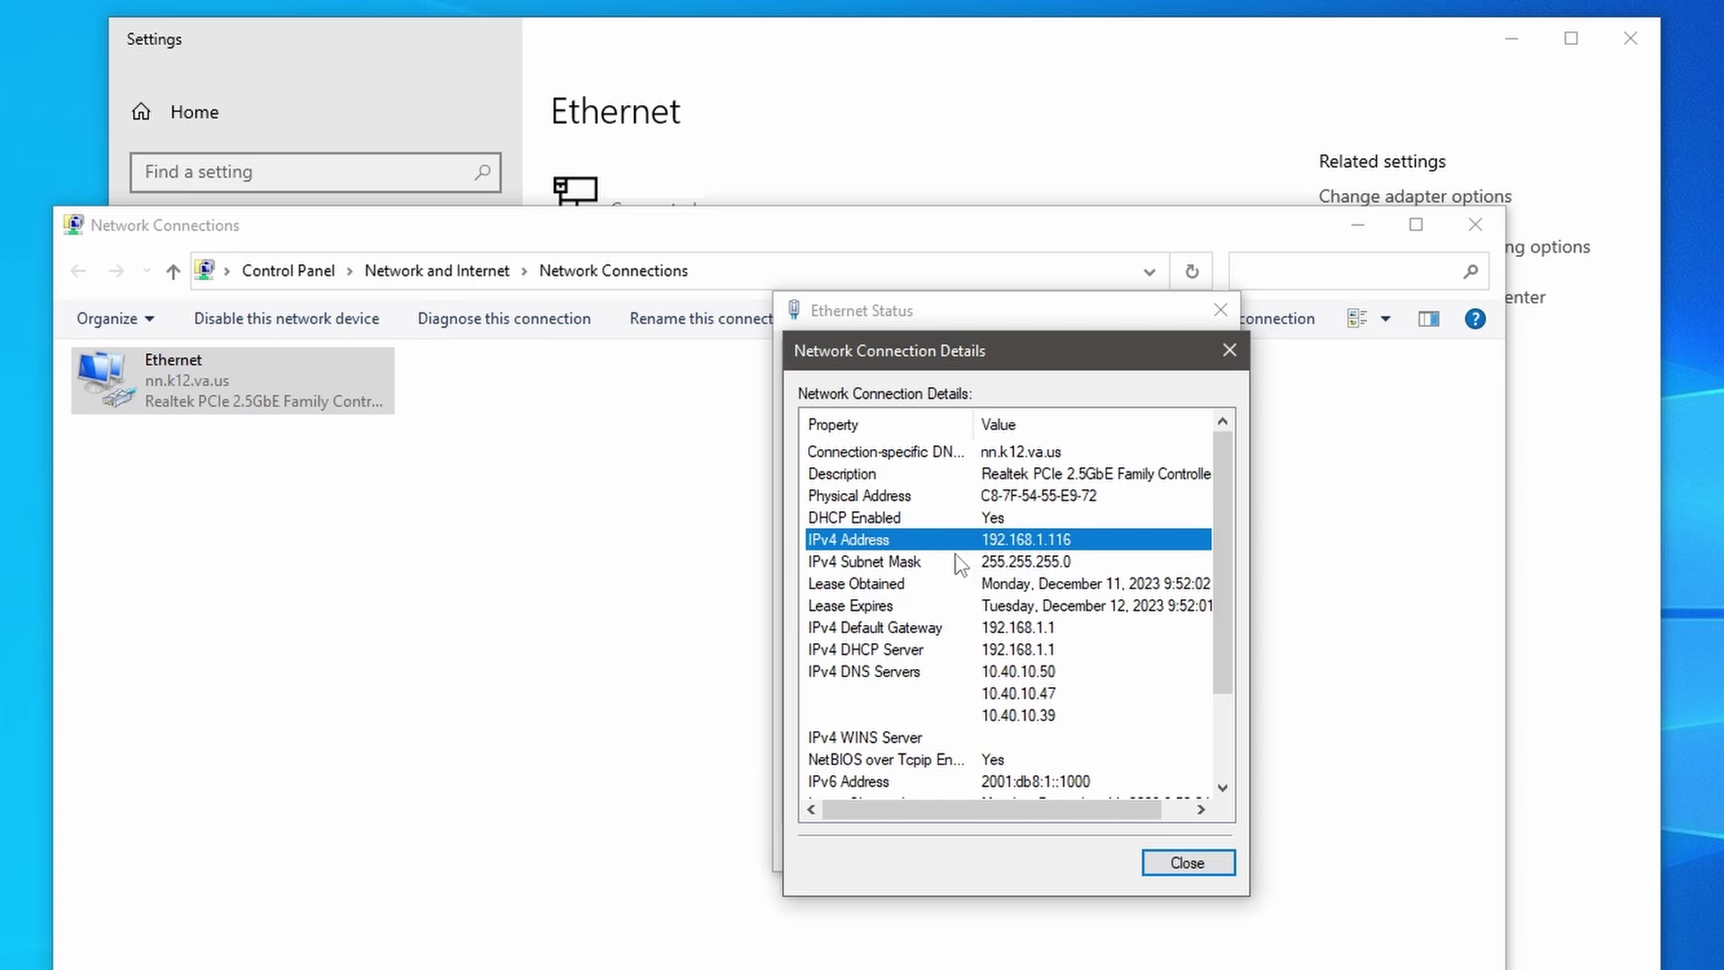
{"action": "left_click", "coordinate": [184, 382]}
{"action": "right_click", "coordinate": [184, 381]}
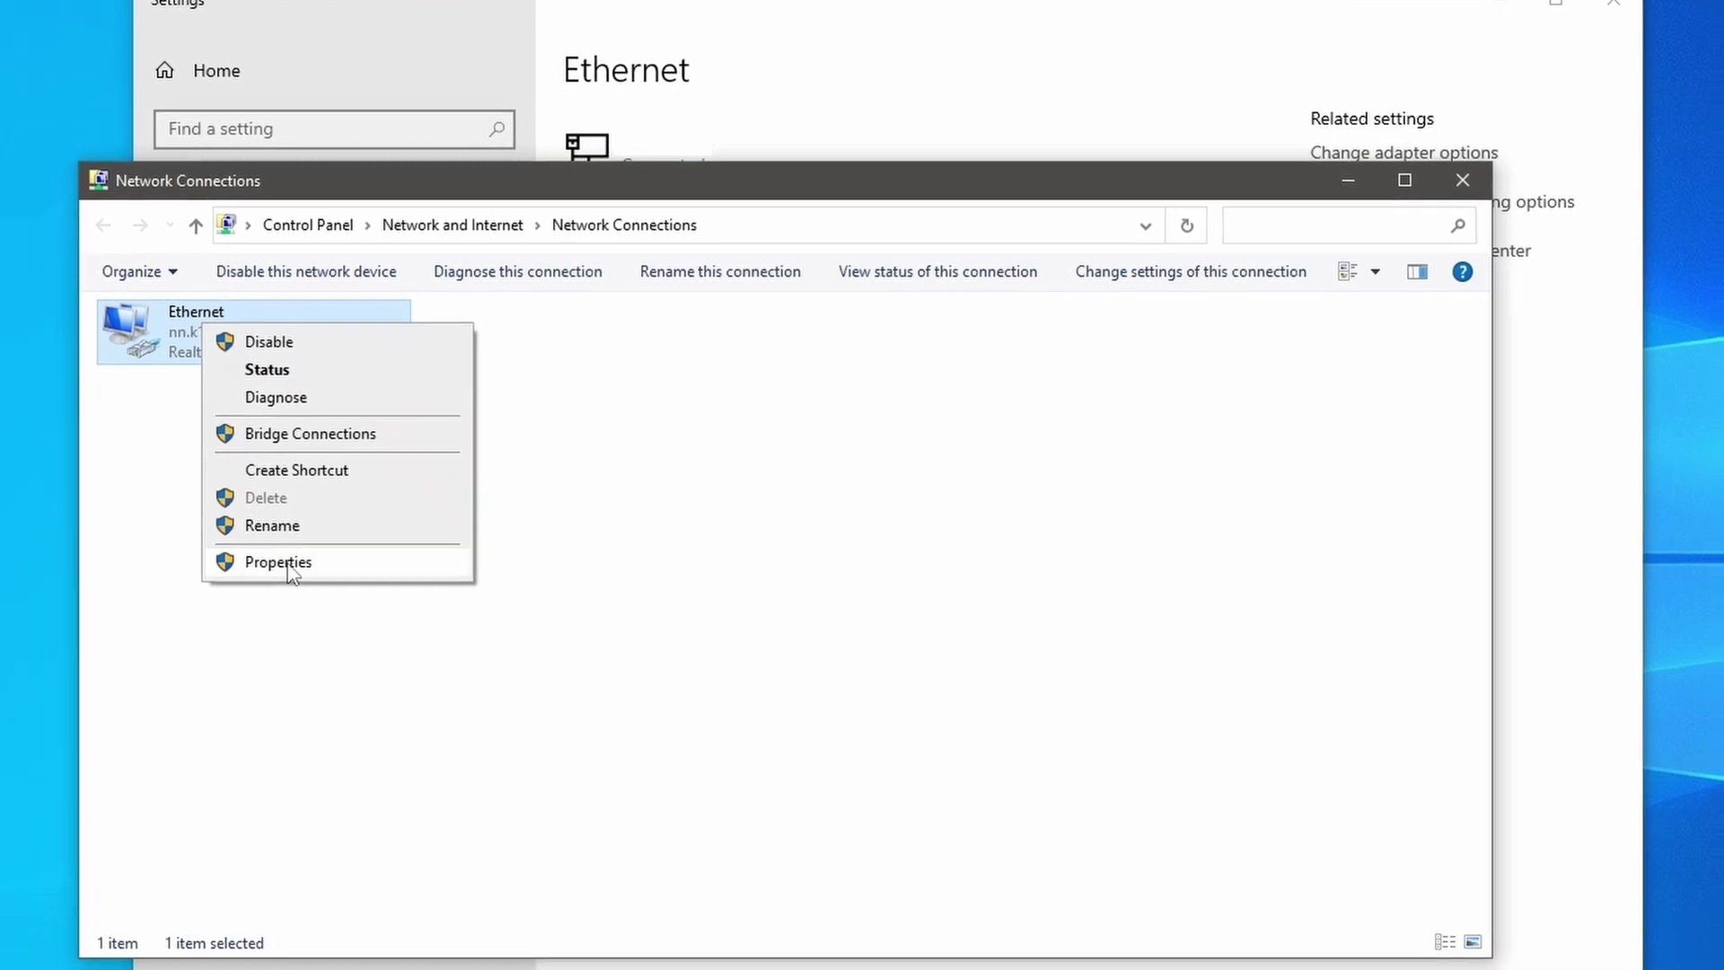
Step: Set static IPv4 192.168.1.116, mask 255.255.255.0, gateway 192.168.1.1, DNS 8.8.8.8 and 8.8.8.9
{"action": "left_click", "coordinate": [286, 563]}
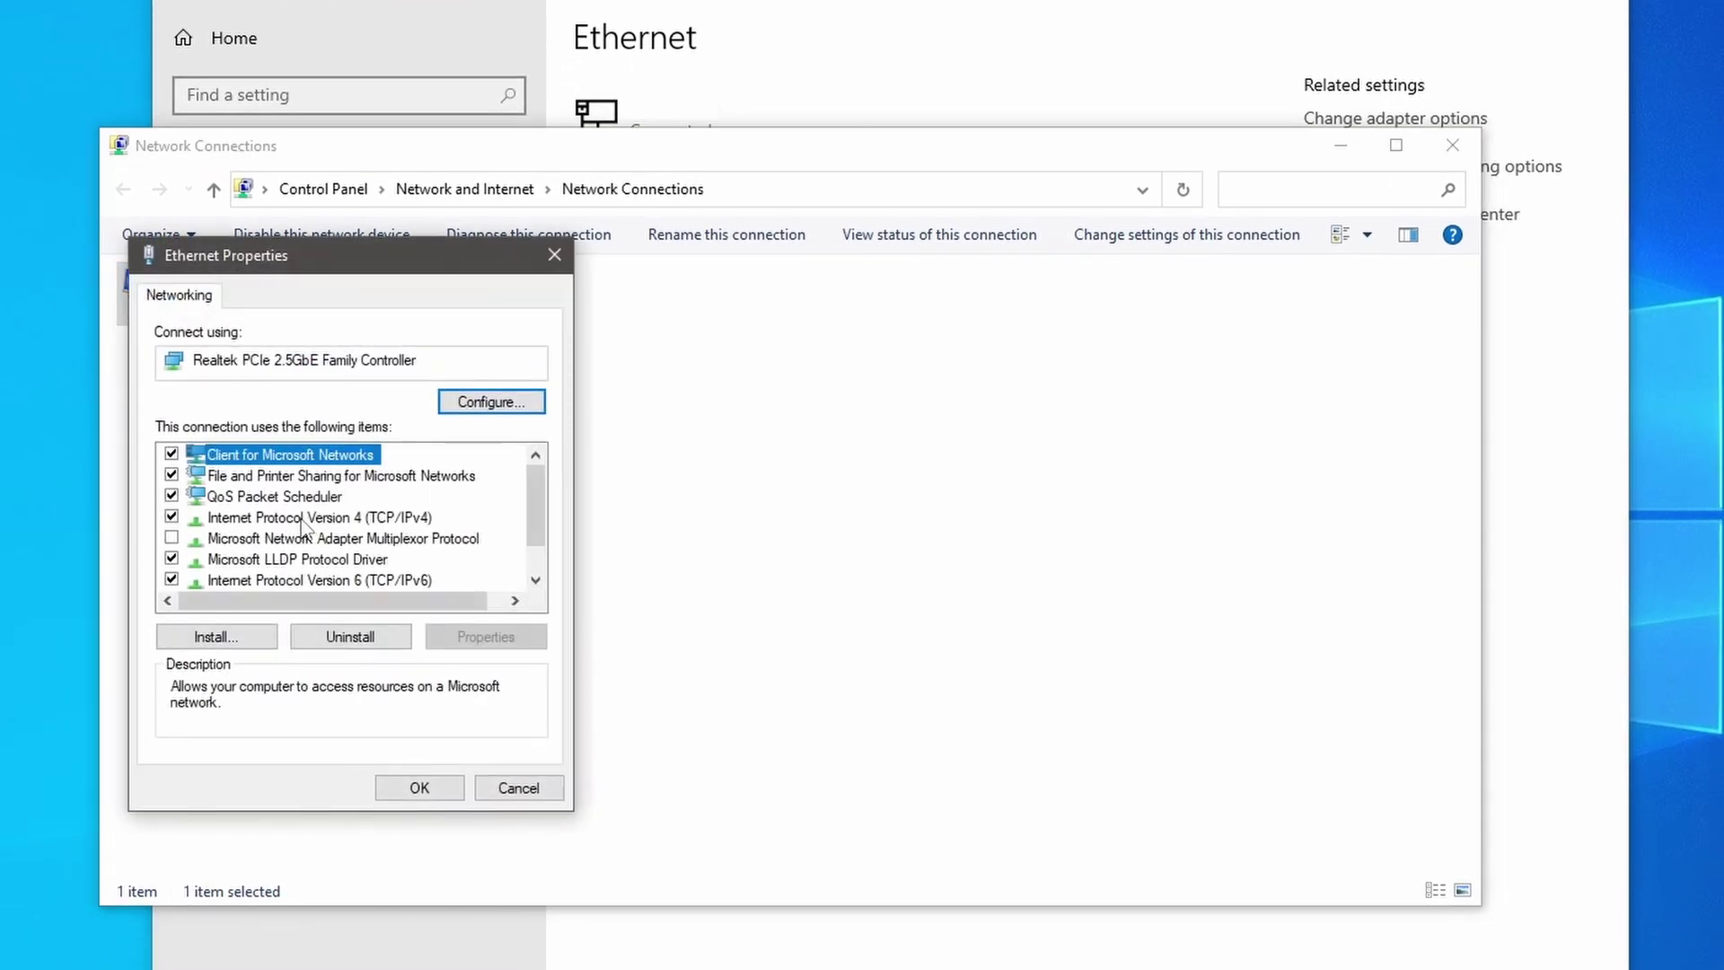
{"action": "left_click", "coordinate": [301, 520]}
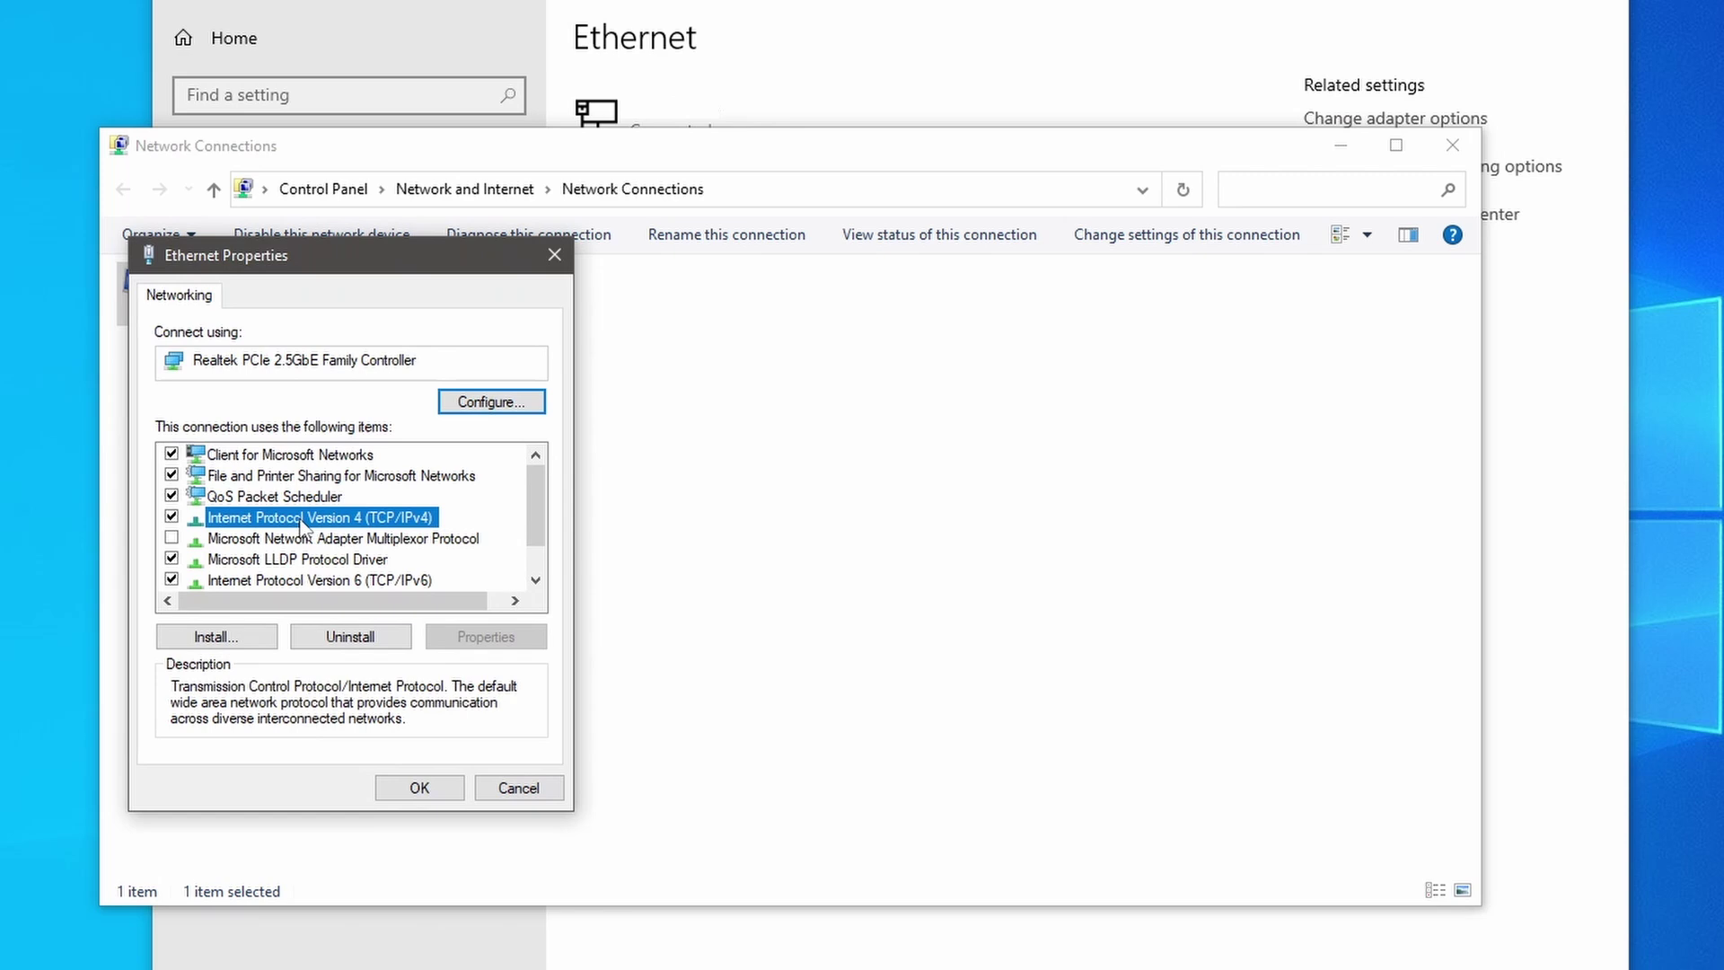
{"action": "double_click", "coordinate": [302, 519]}
{"action": "left_click", "coordinate": [278, 530]}
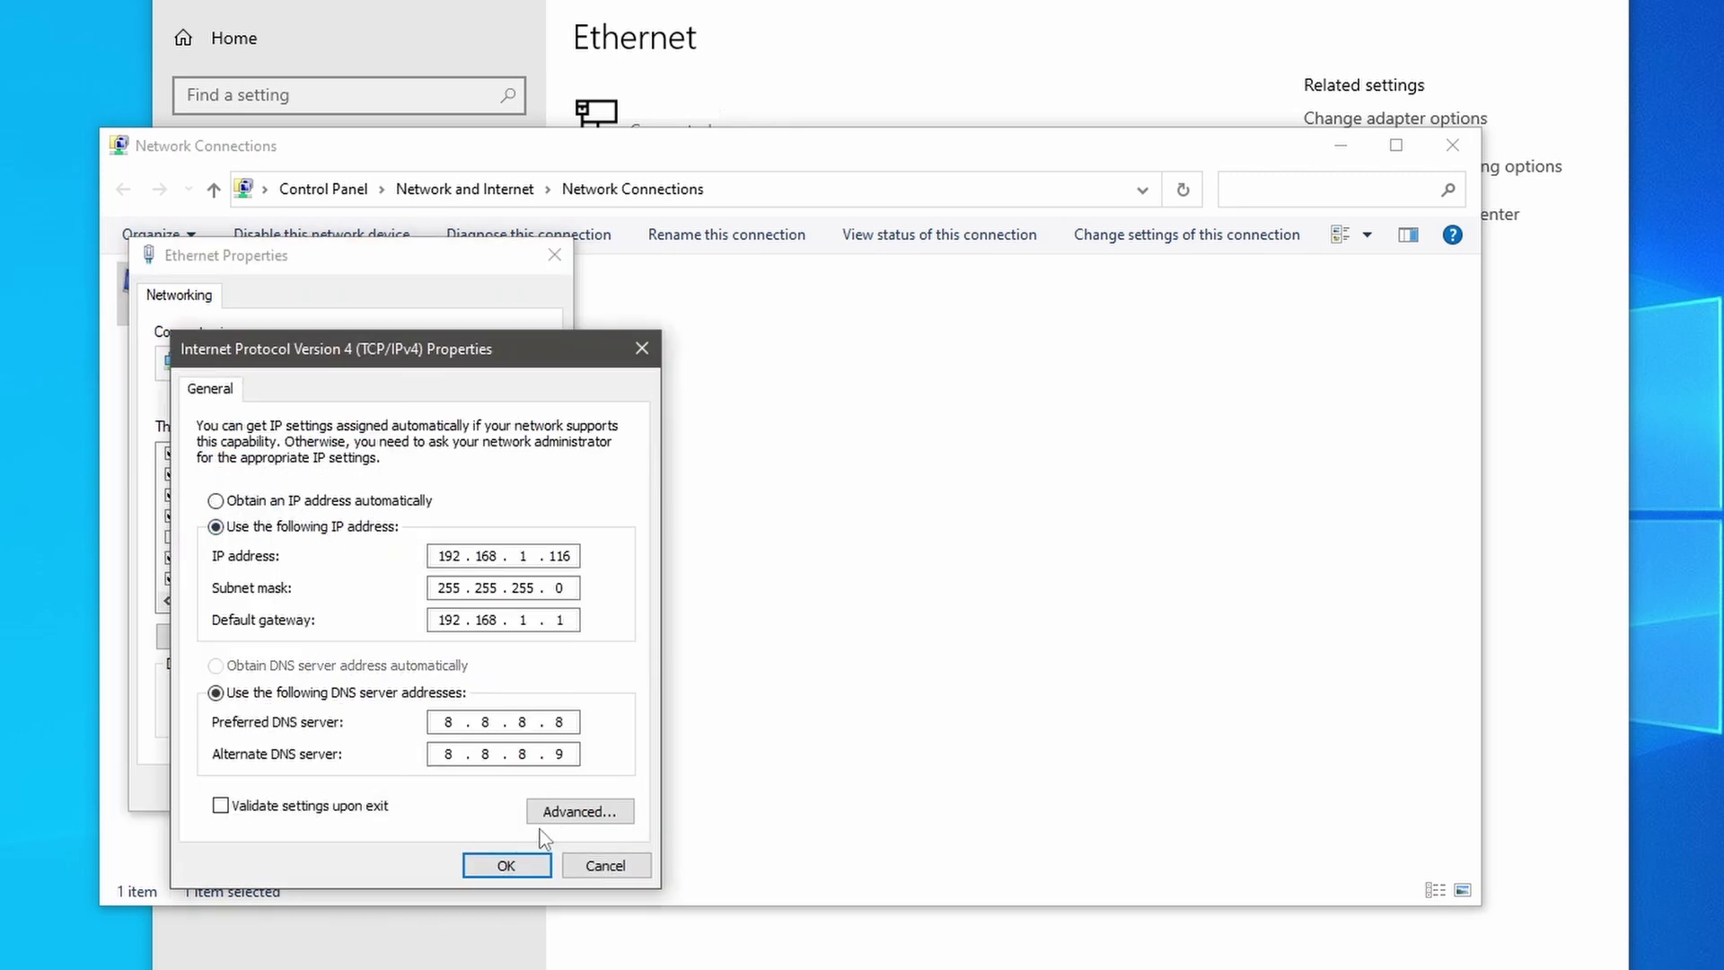
{"action": "left_click", "coordinate": [508, 866]}
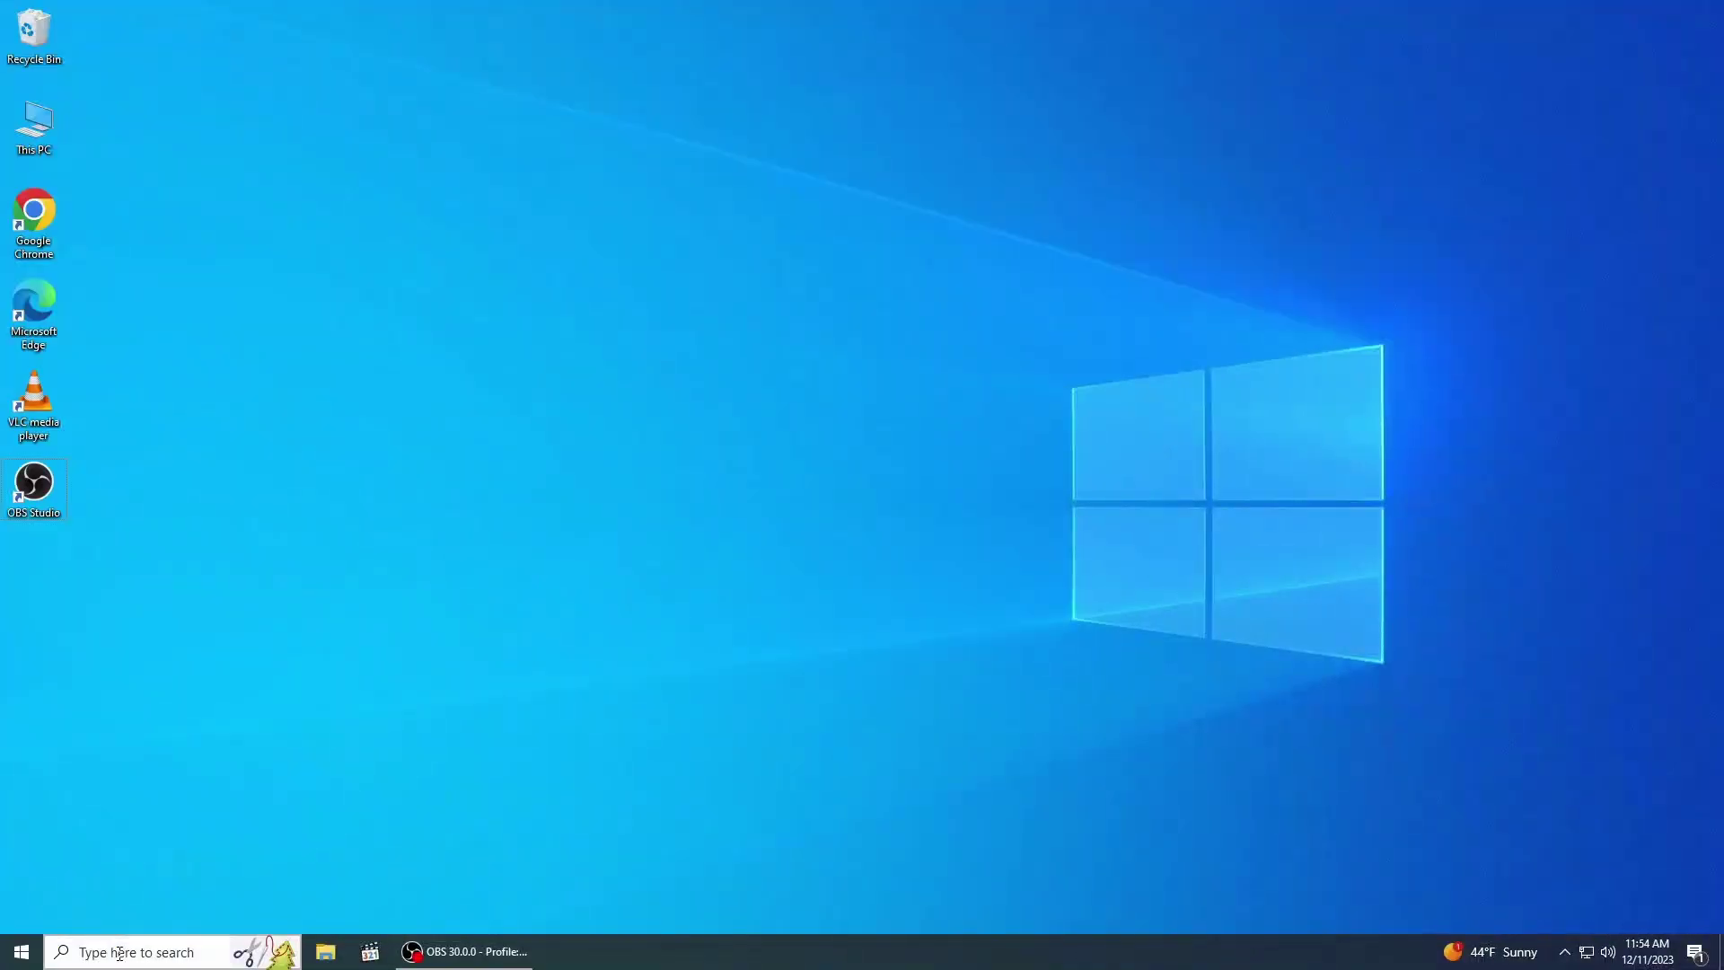
Step: Search 'feature' in Start and open Turn Windows features on or off
{"action": "key", "text": "super"}
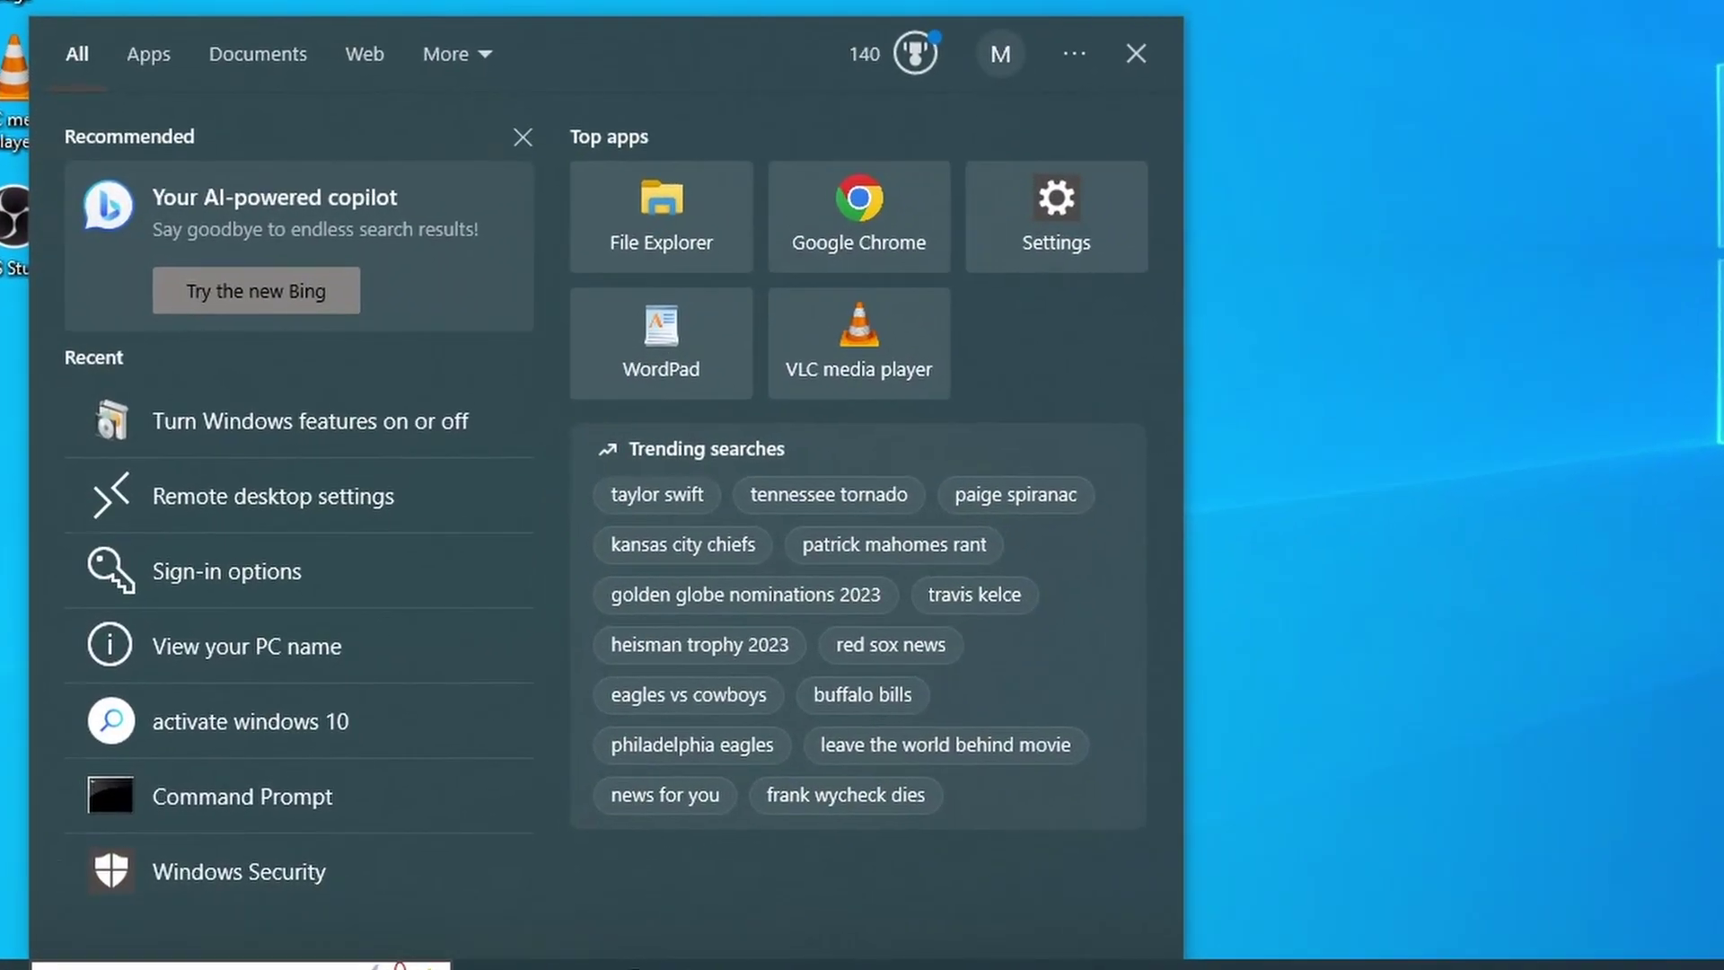
{"action": "type", "text": "windows update"}
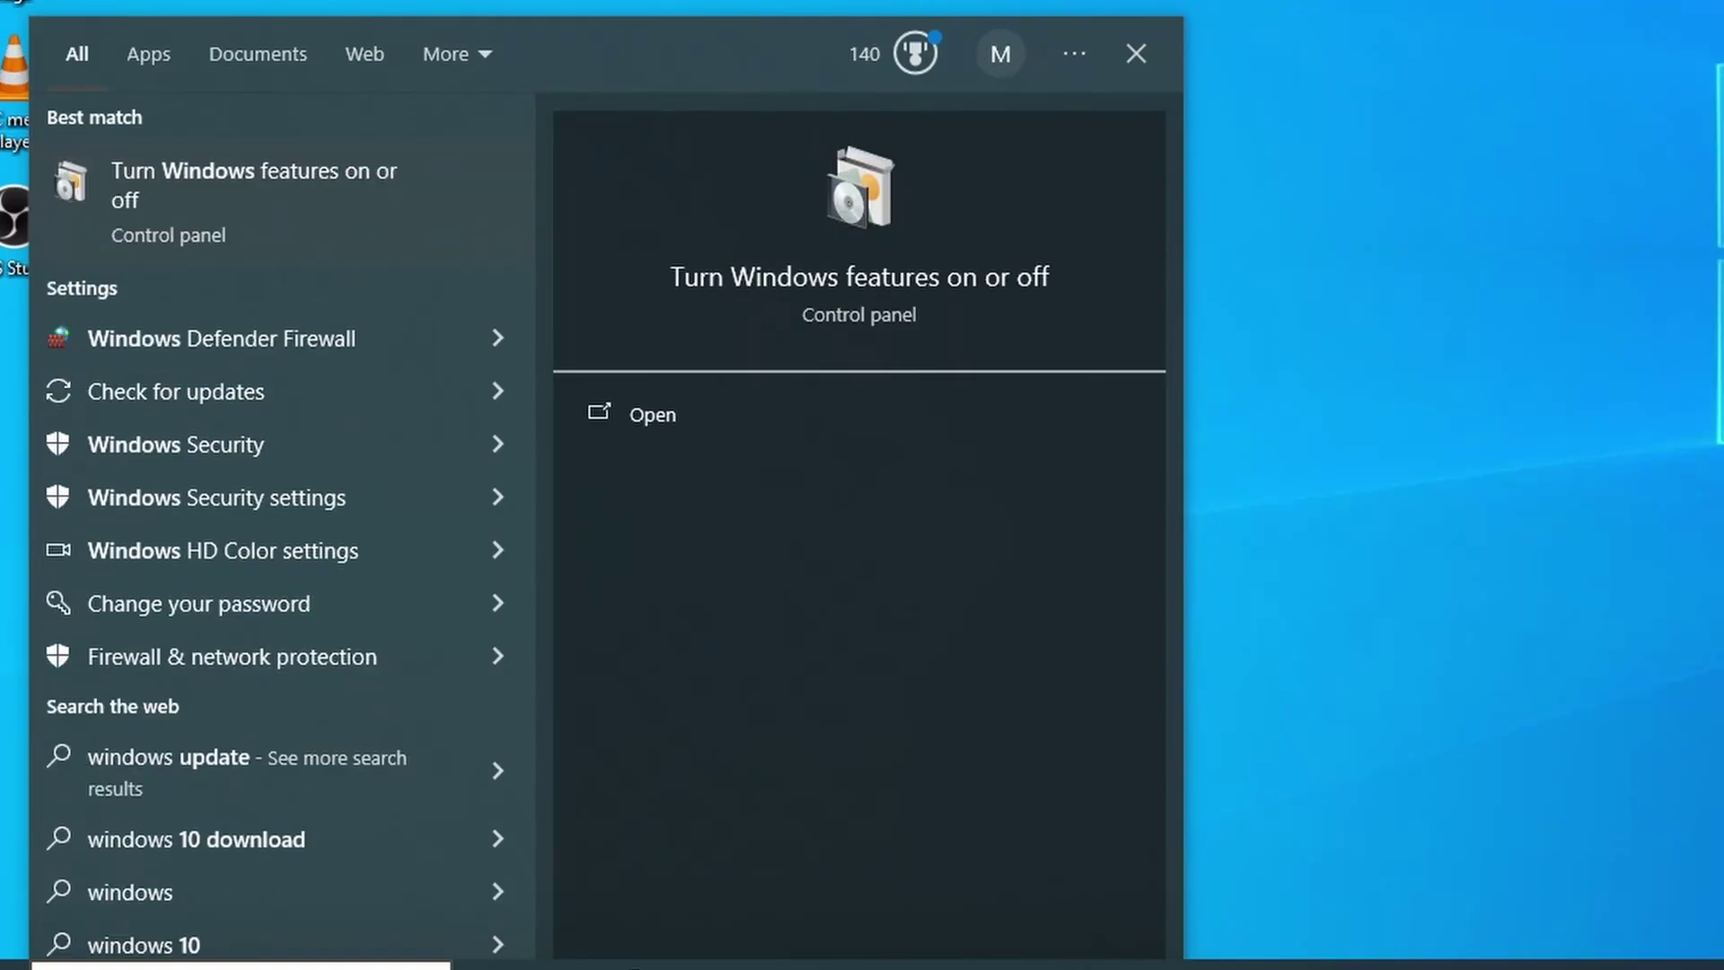
{"action": "key", "text": "BackSpace"}
{"action": "key", "text": "BackSpace"}
{"action": "key", "text": "BackSpace"}
{"action": "key", "text": "BackSpace"}
{"action": "key", "text": "BackSpace"}
{"action": "key", "text": "BackSpace"}
{"action": "type", "text": "featu"}
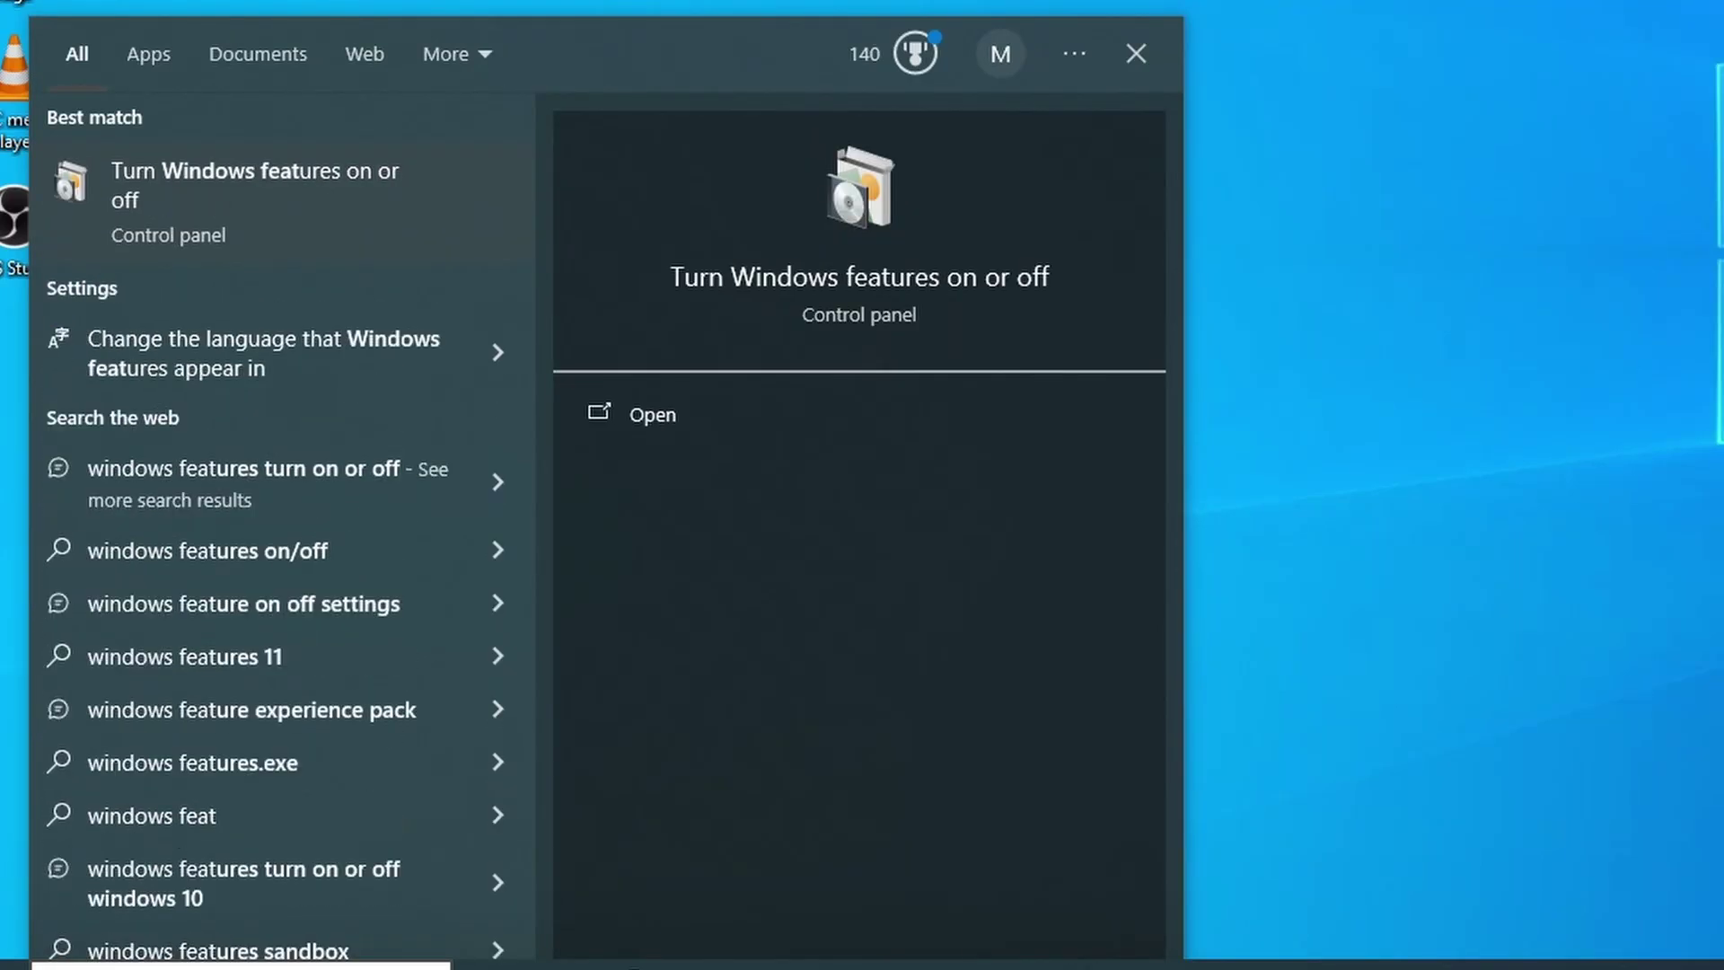
{"action": "type", "text": "re"}
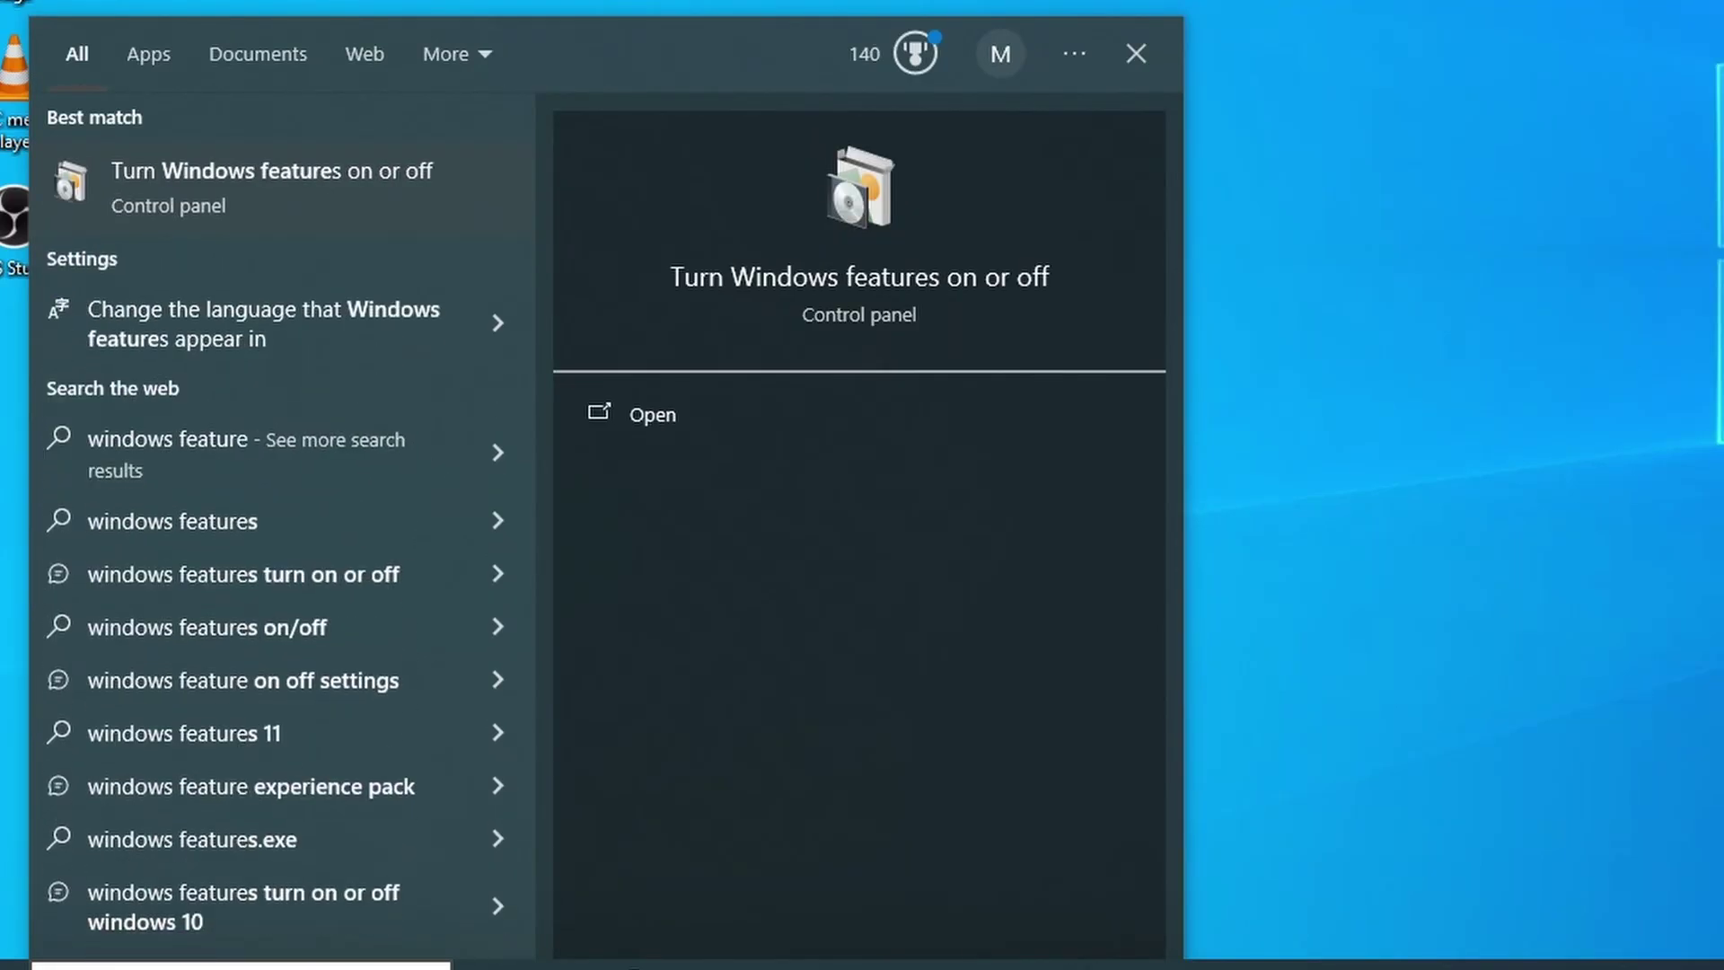
{"action": "left_click", "coordinate": [267, 185]}
Step: Under Internet Information Services, enable FTP Server, FTP Extensibility and Web Management Tools, then apply
{"action": "left_click", "coordinate": [485, 677]}
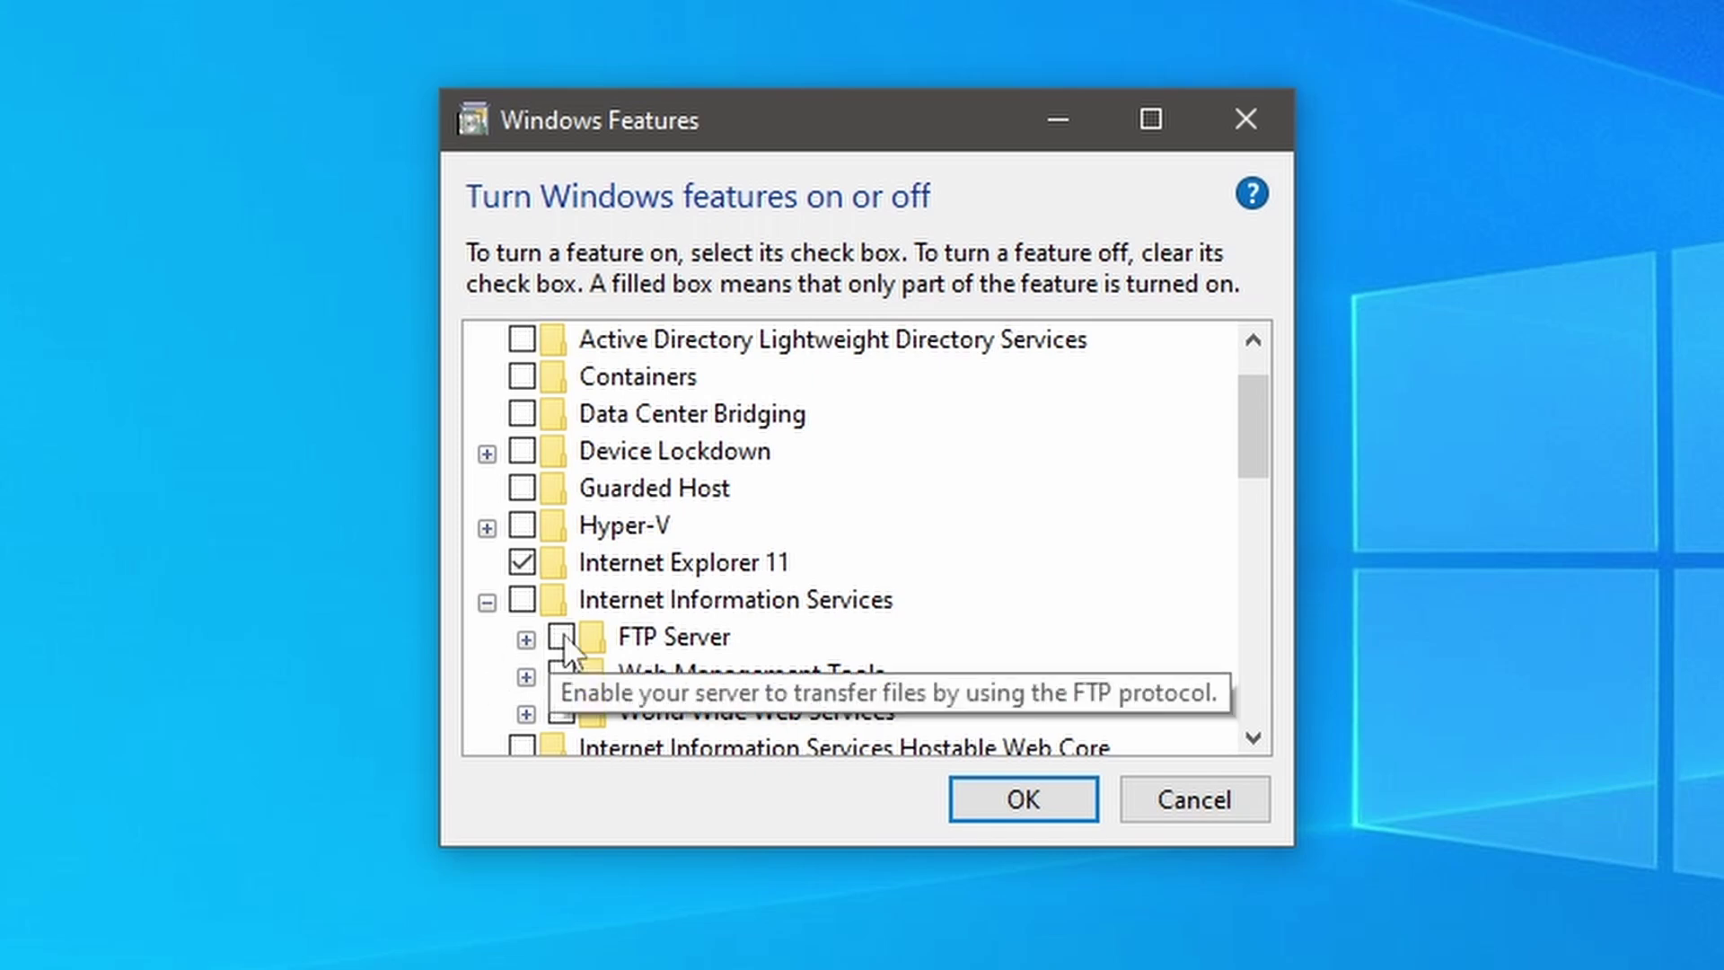
{"action": "left_click", "coordinate": [527, 639]}
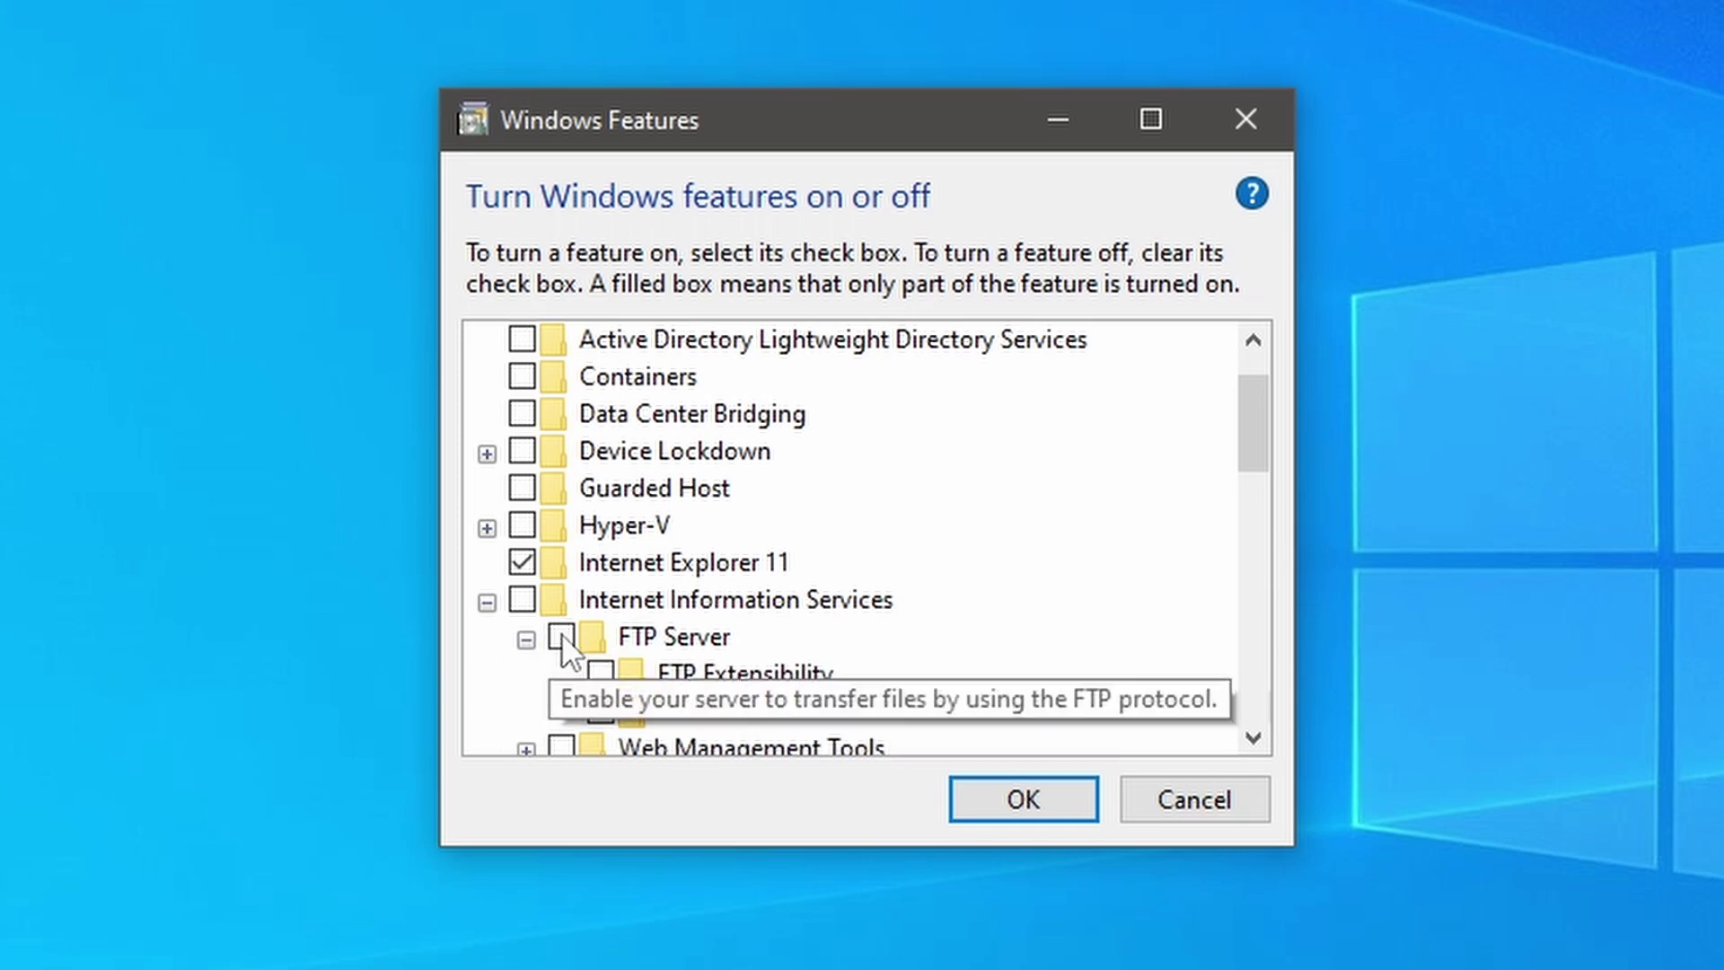
{"action": "left_click", "coordinate": [562, 638]}
{"action": "scroll", "coordinate": [756, 633], "scroll_direction": "down", "scroll_amount": 1}
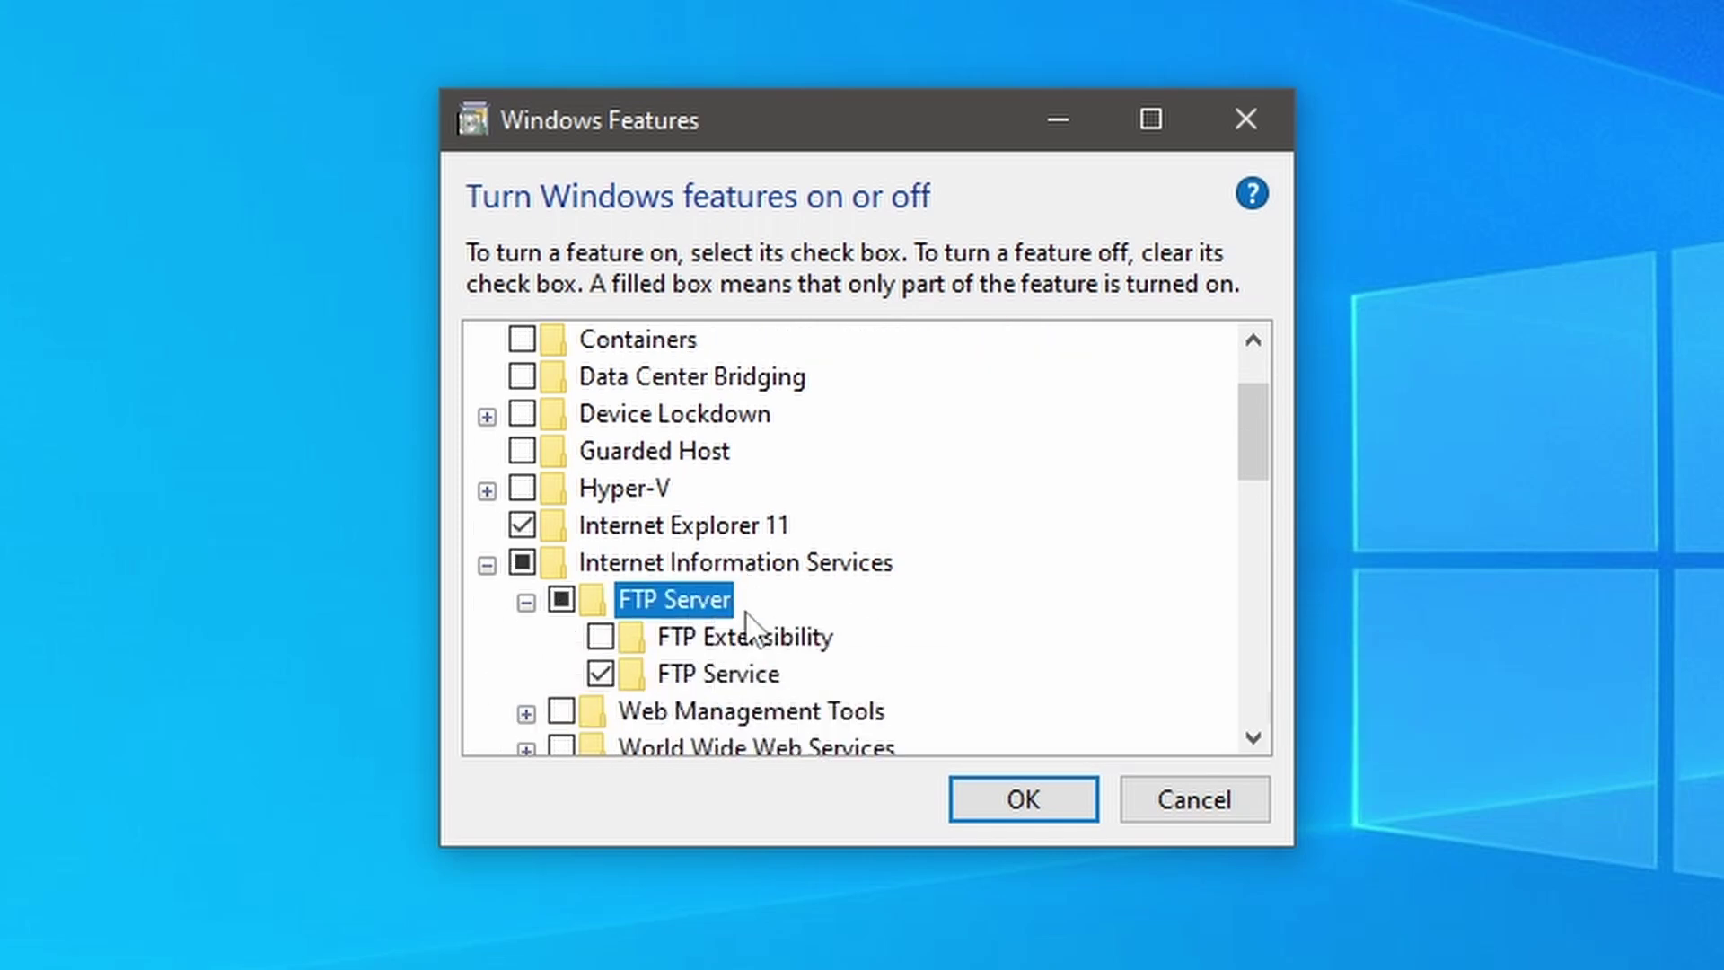
{"action": "left_click", "coordinate": [601, 640]}
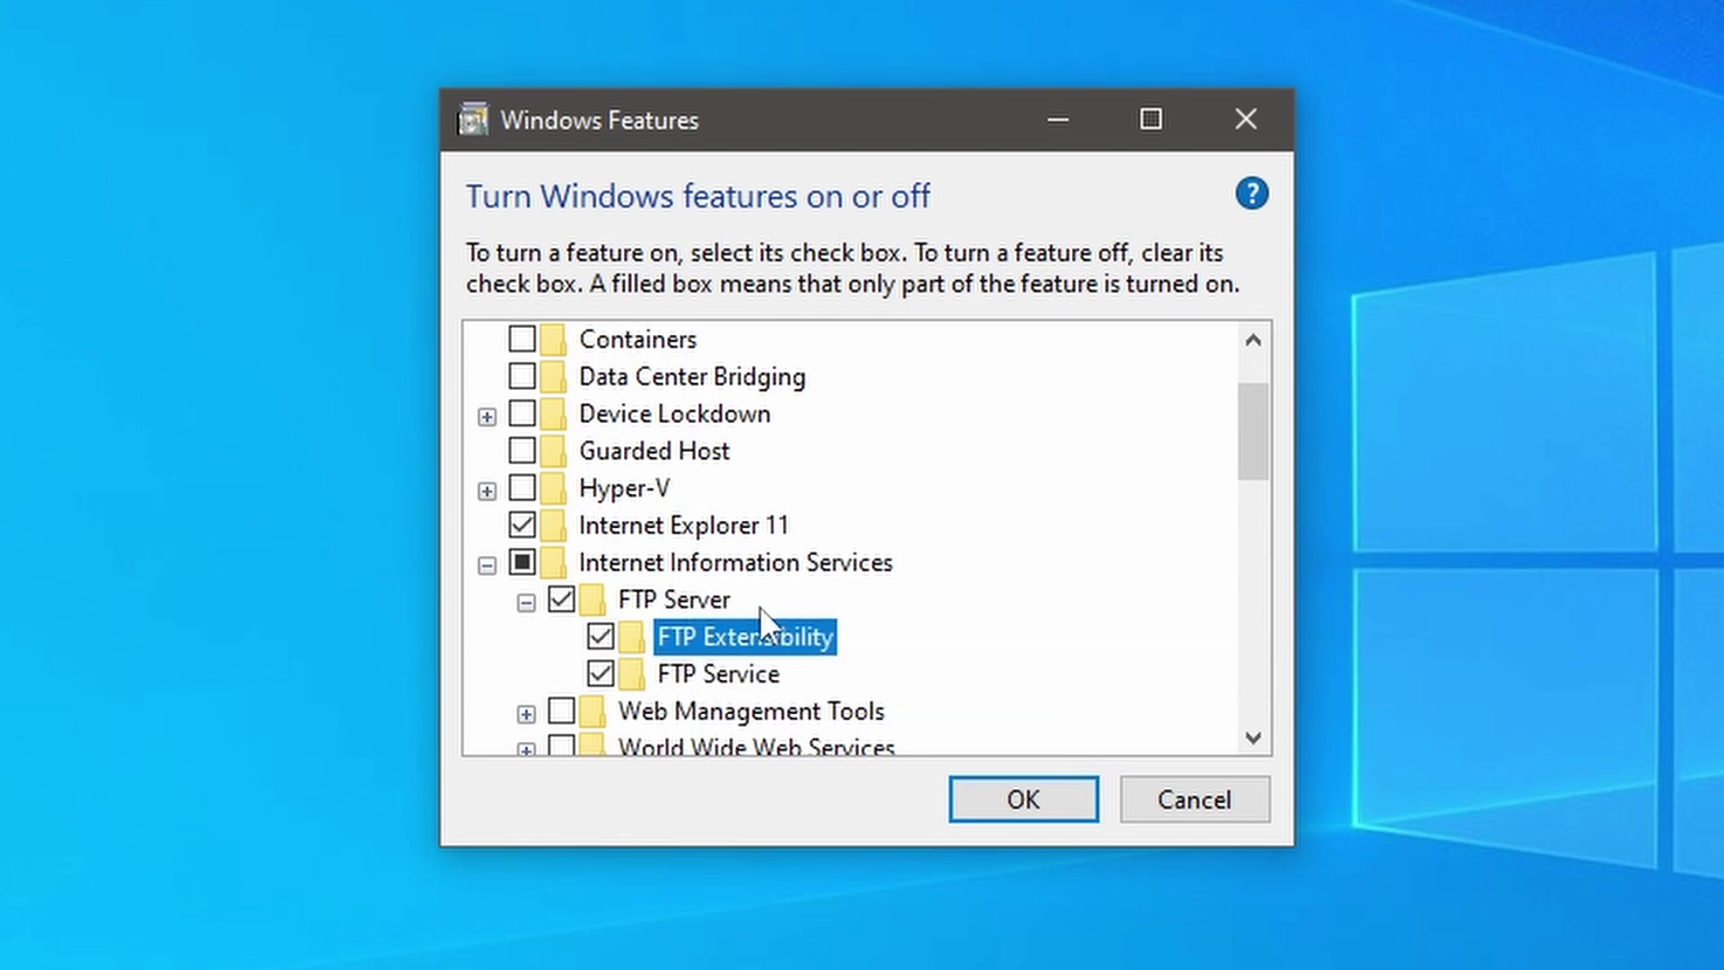
{"action": "scroll", "coordinate": [760, 606], "scroll_direction": "down", "scroll_amount": 1}
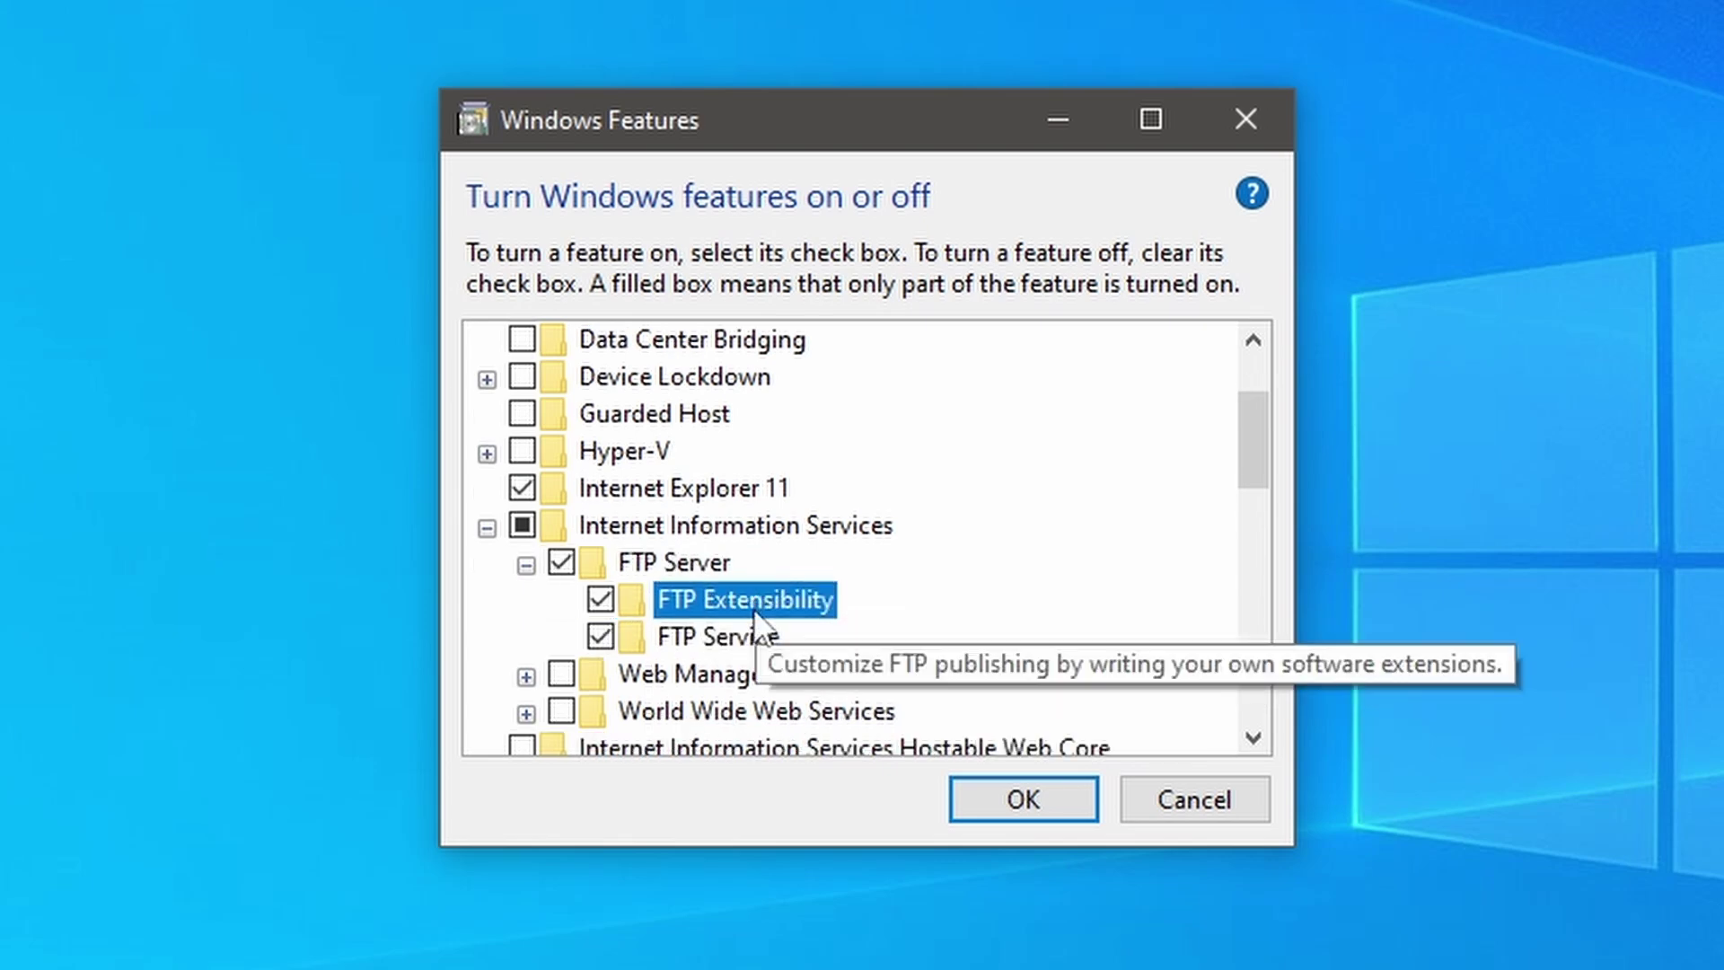
{"action": "left_click", "coordinate": [563, 674]}
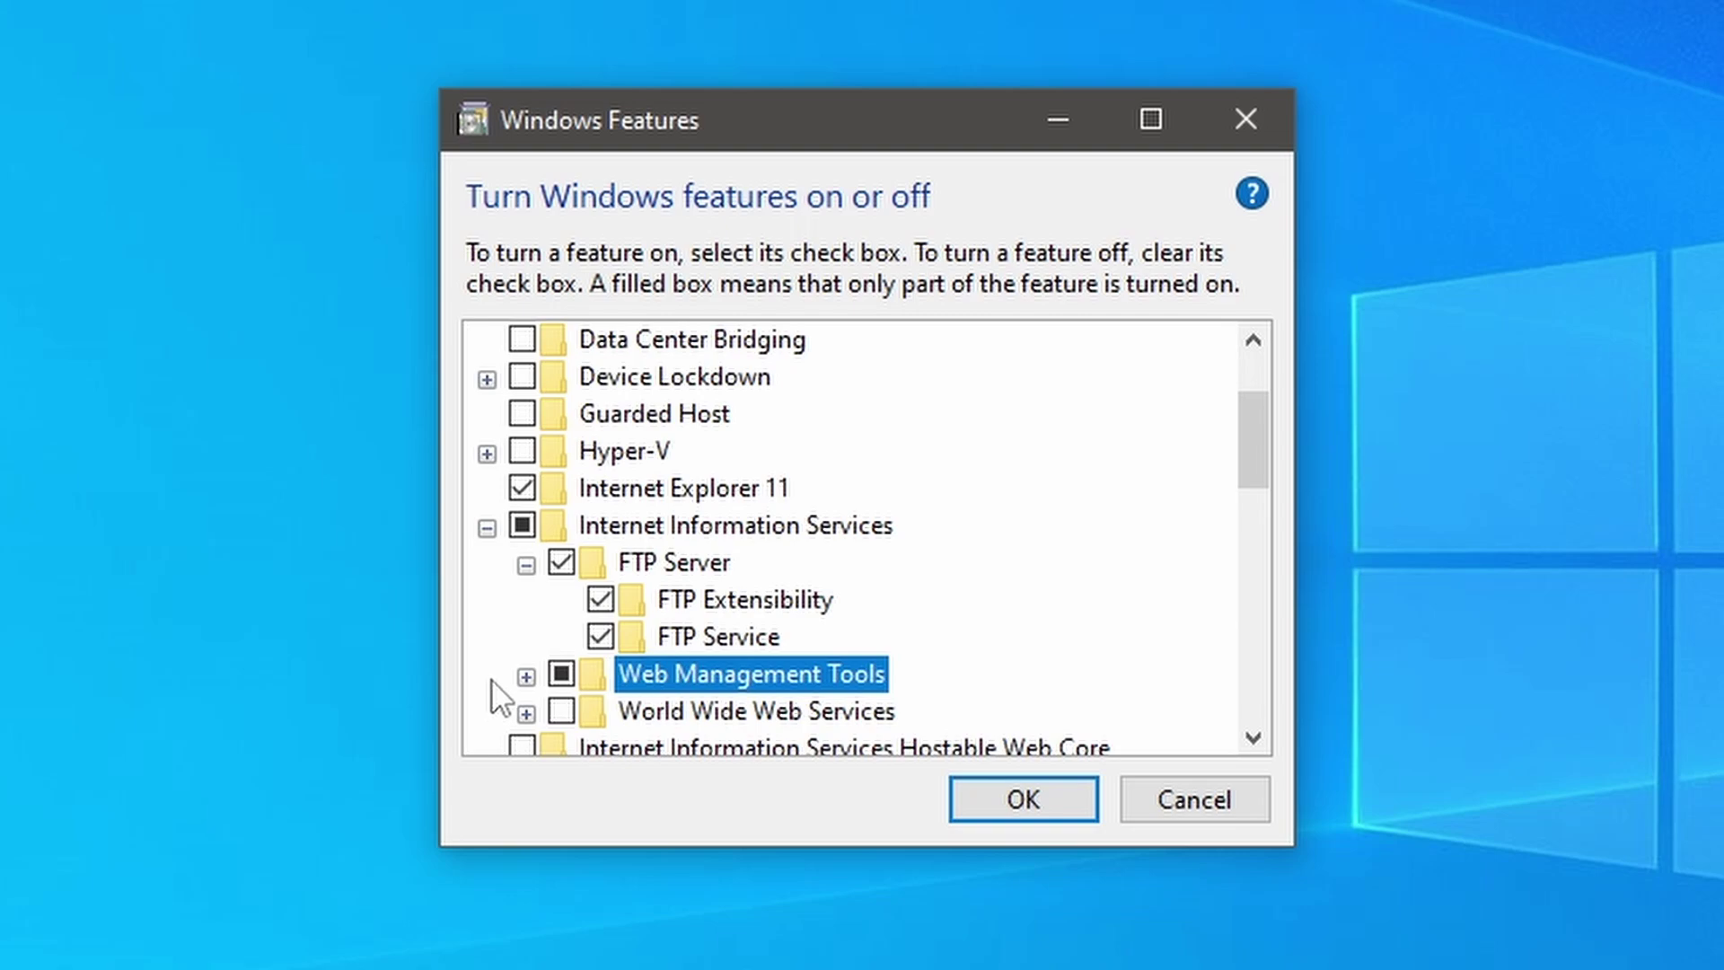
{"action": "left_click", "coordinate": [964, 797]}
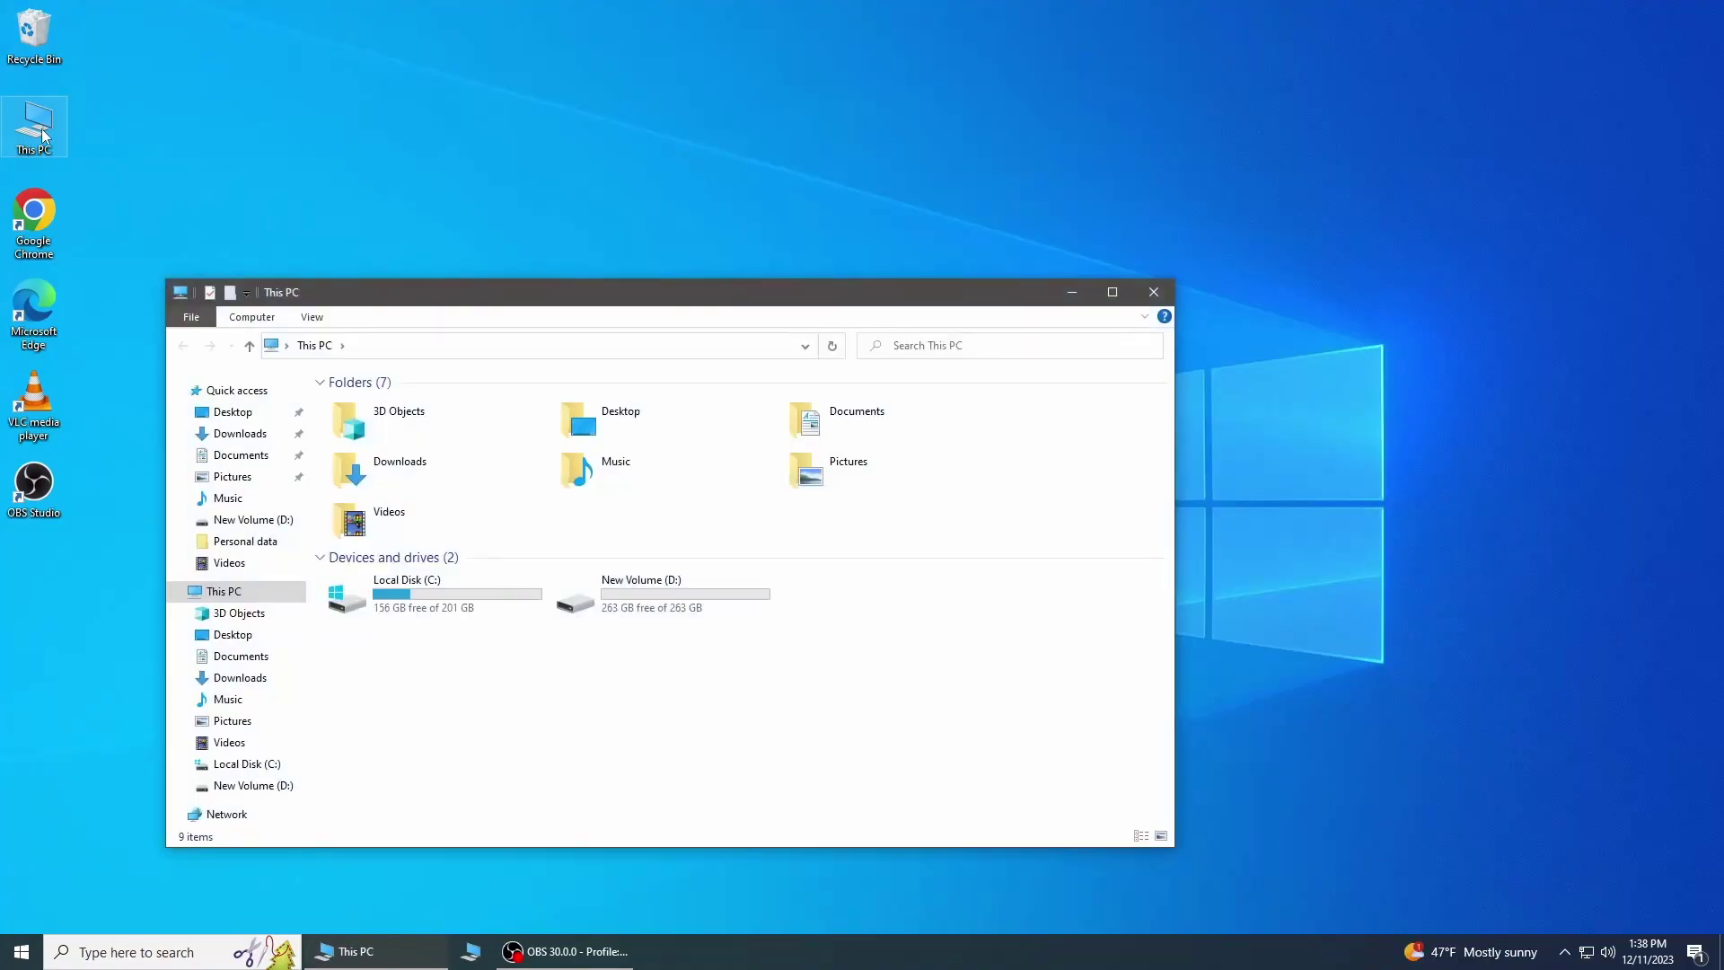
Step: Create a new folder named 'FTP Data' on New Volume (D:)
{"action": "double_click", "coordinate": [603, 584]}
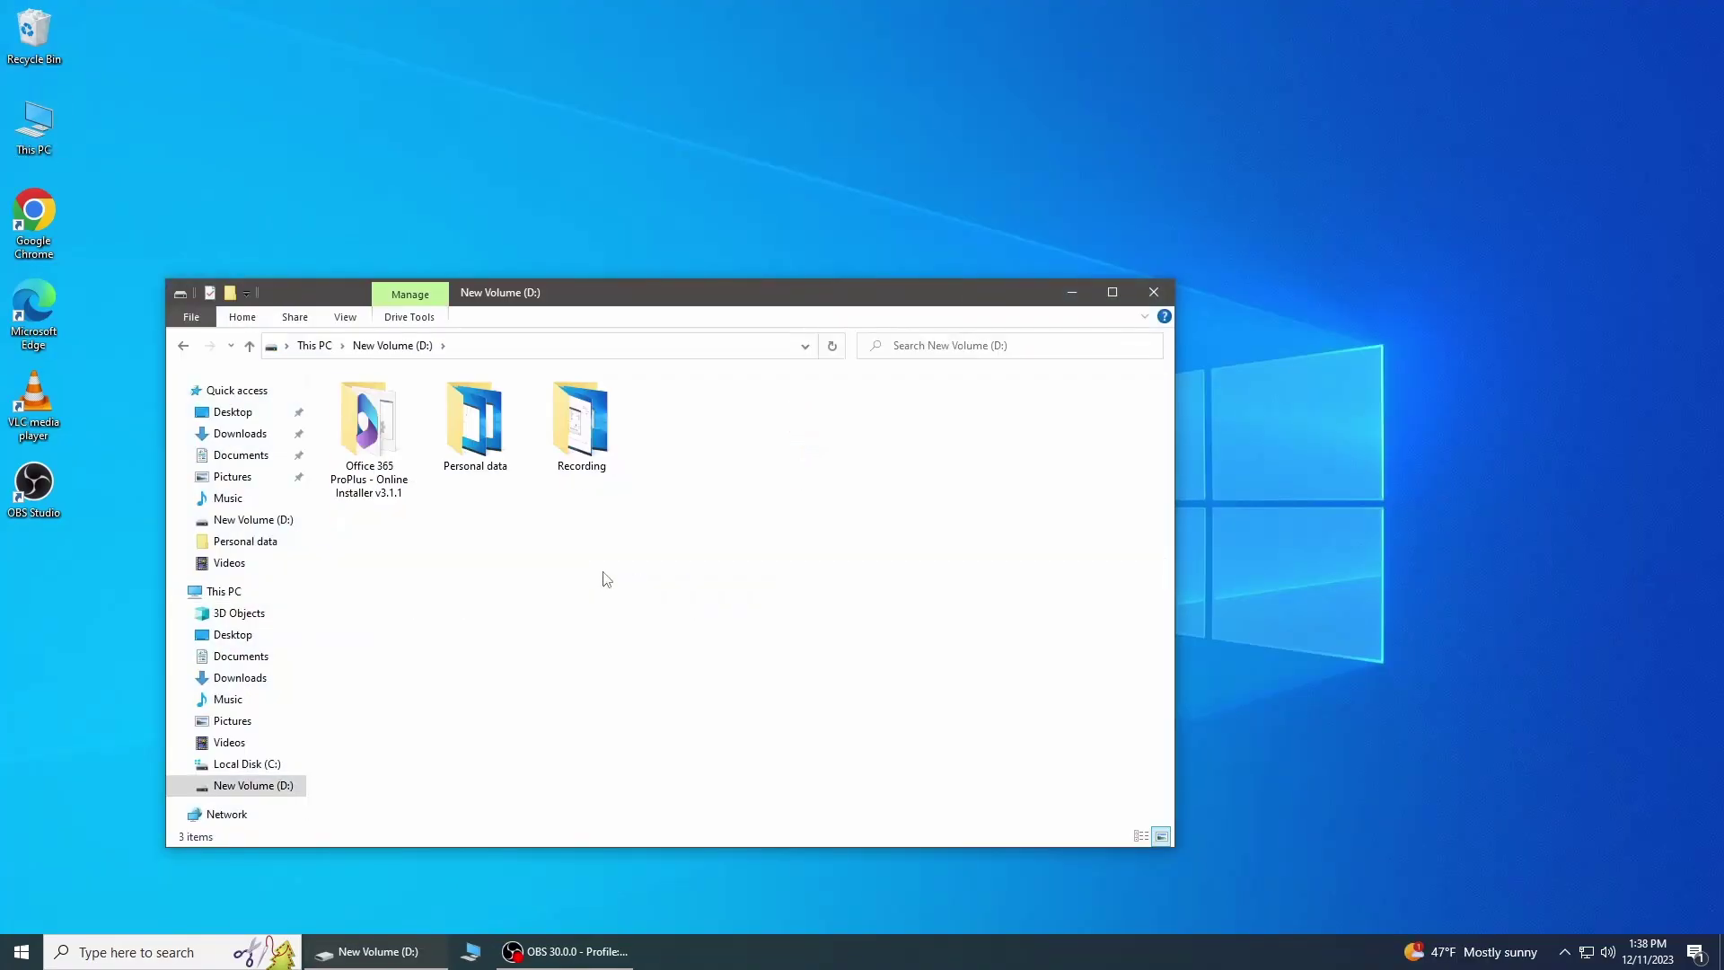
{"action": "right_click", "coordinate": [625, 562]}
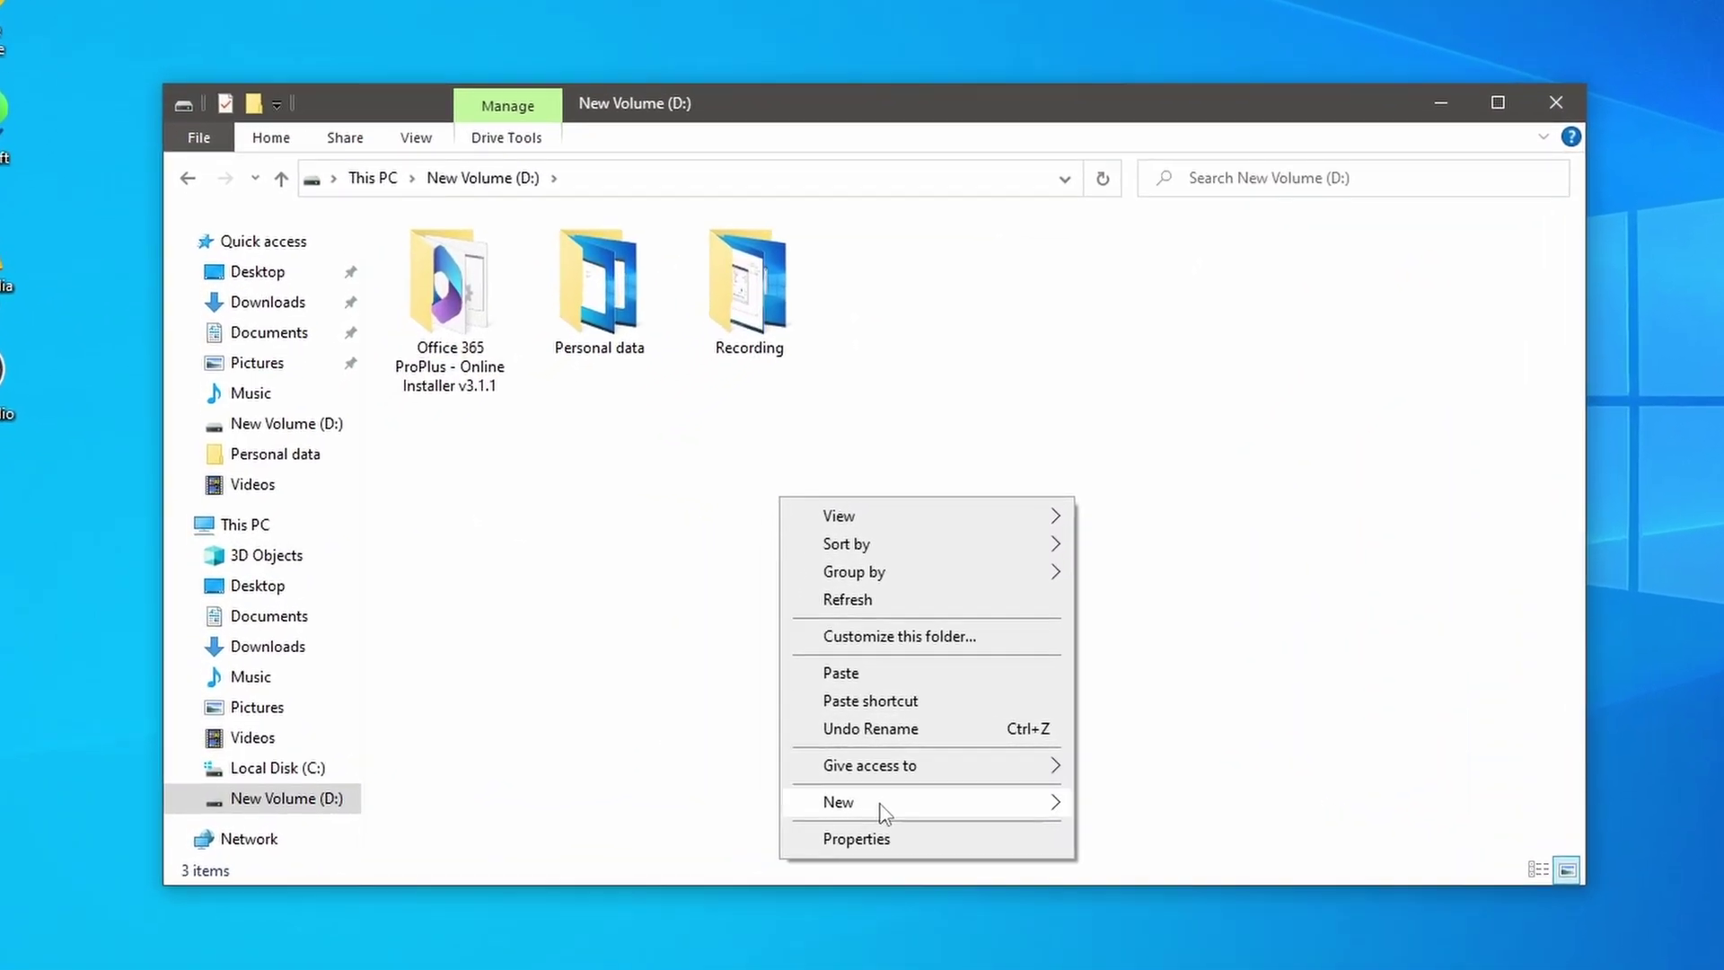
{"action": "mouse_move", "coordinate": [700, 789]}
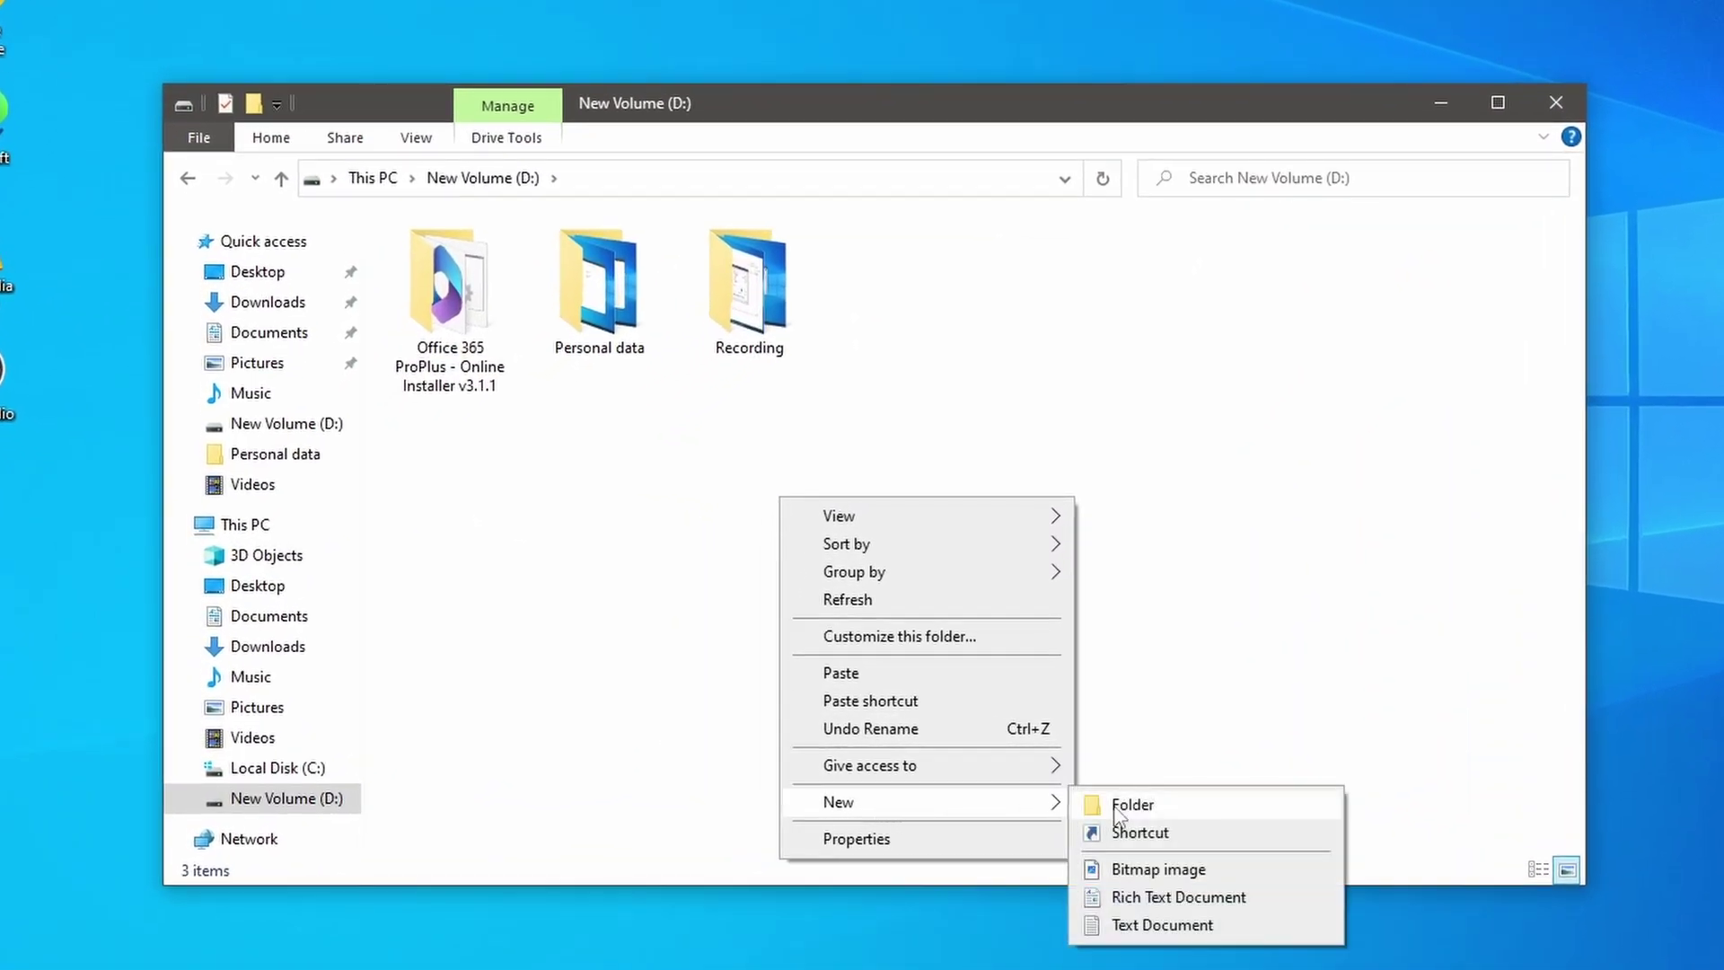
{"action": "left_click", "coordinate": [1126, 809]}
{"action": "type", "text": "FTP "}
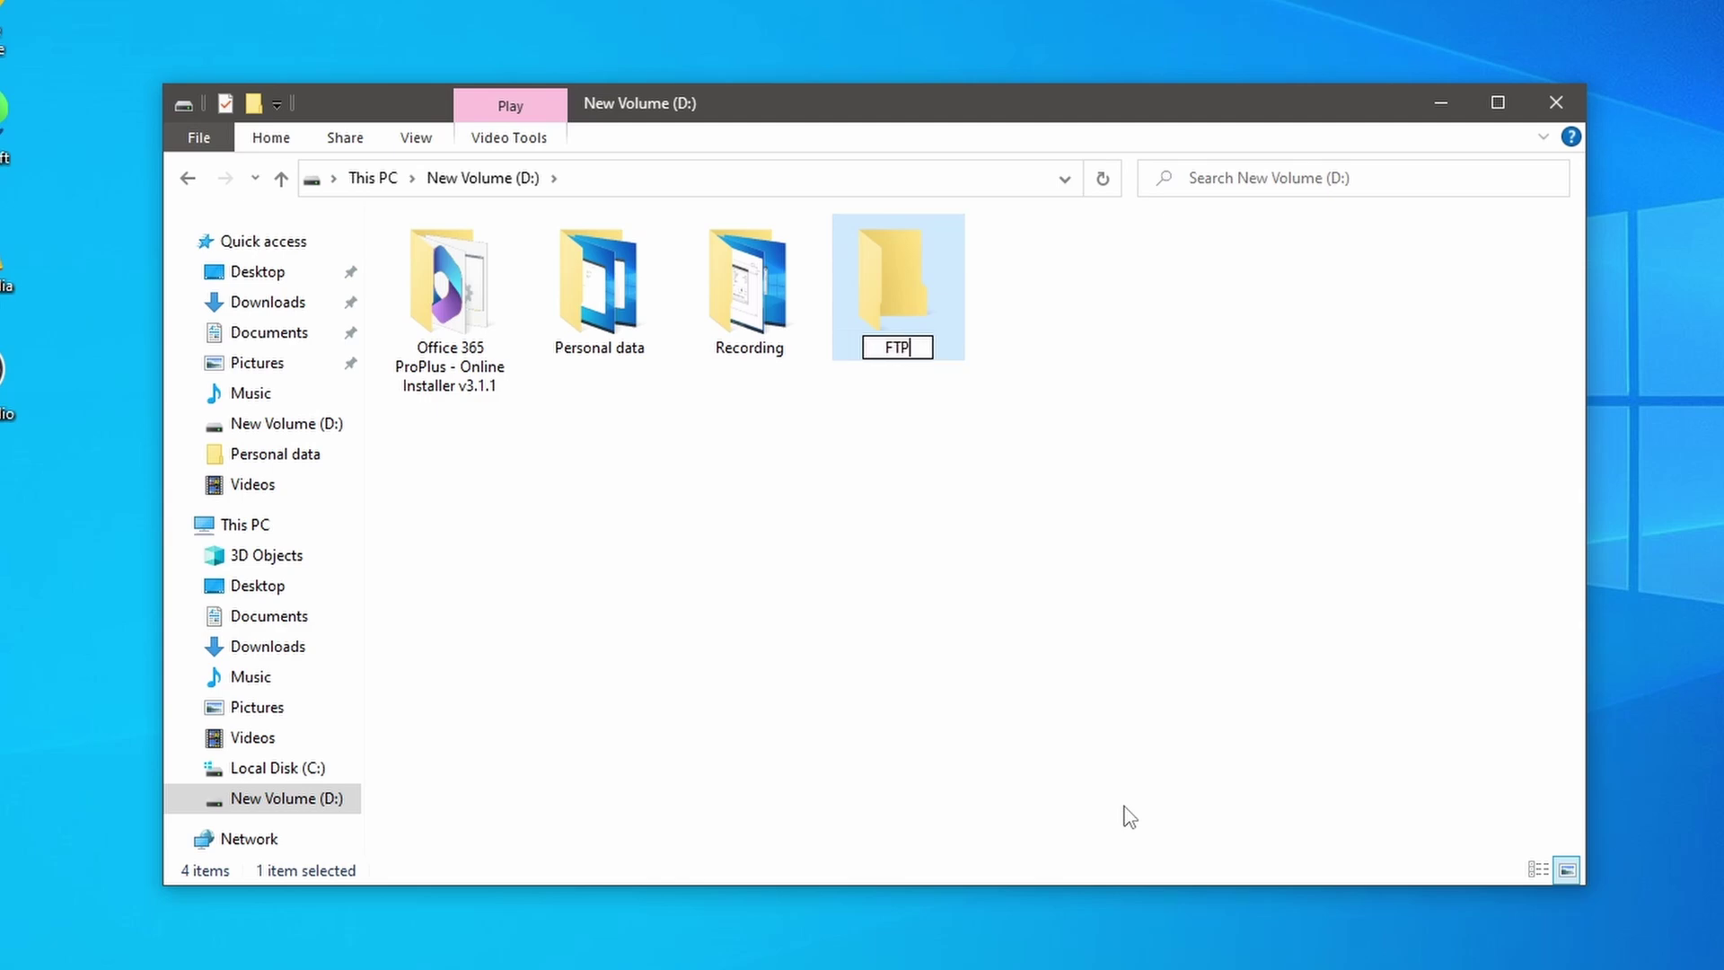
{"action": "type", "text": "Data"}
{"action": "left_click", "coordinate": [936, 476]}
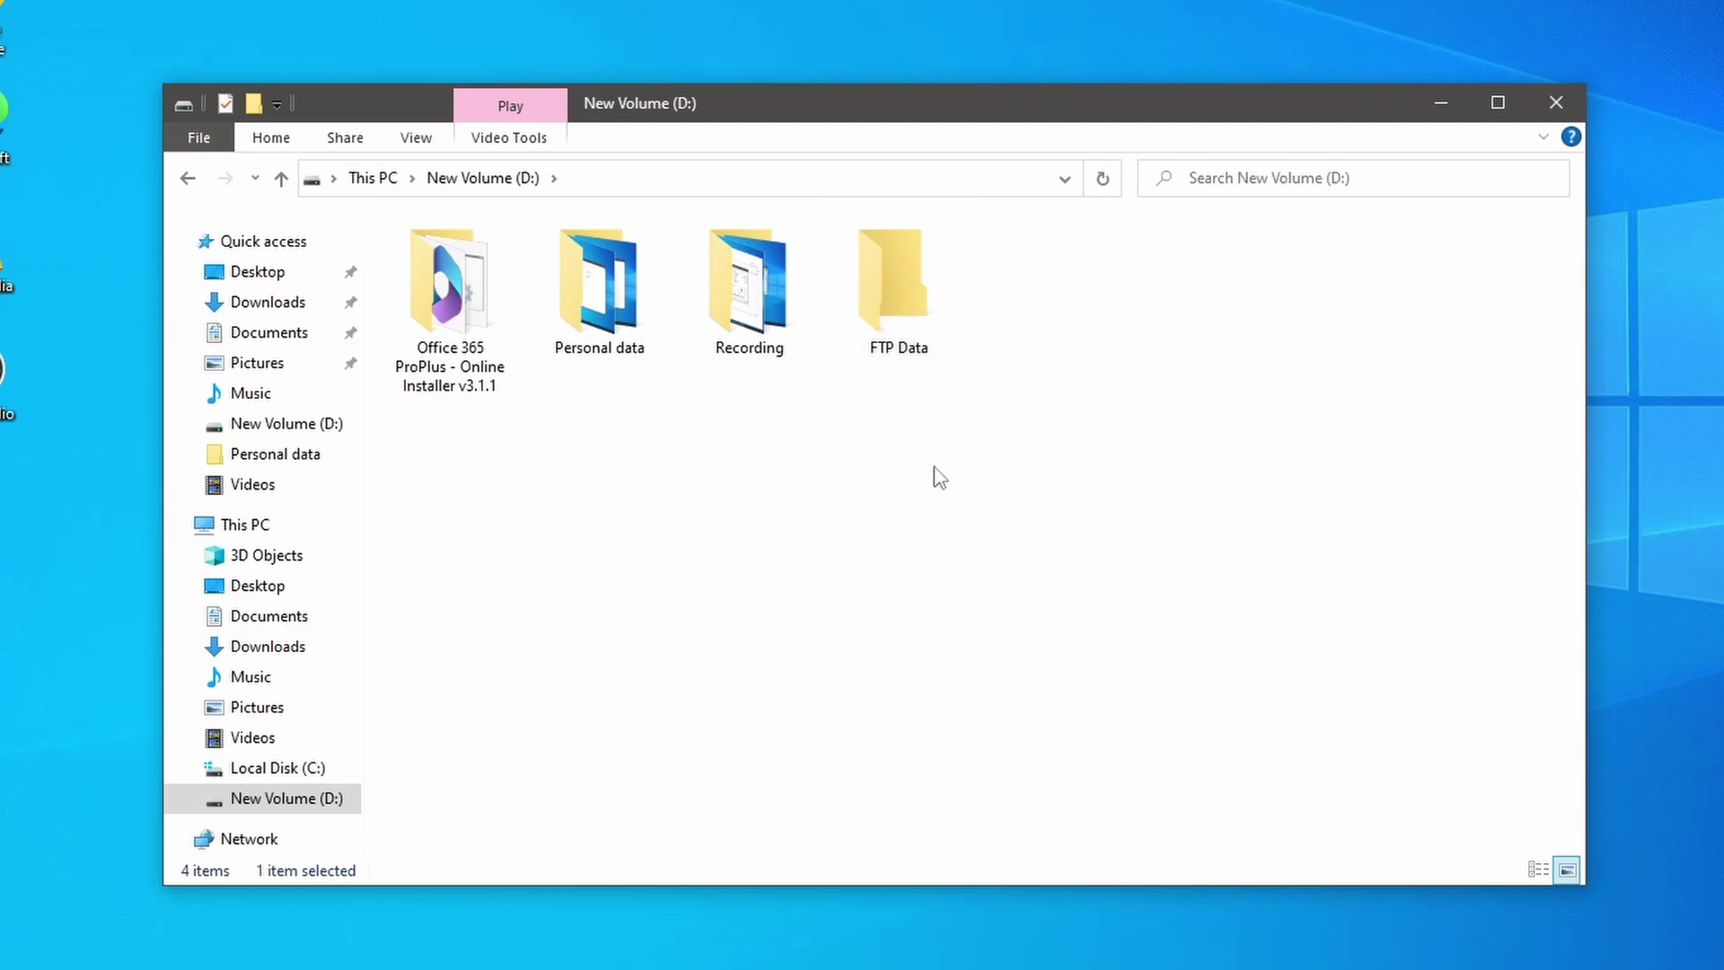
Step: Copy all 15 files from Personal data and paste them into FTP Data
{"action": "left_click", "coordinate": [617, 298]}
{"action": "double_click", "coordinate": [617, 298]}
{"action": "key", "text": "ctrl+a"}
{"action": "right_click", "coordinate": [460, 293]}
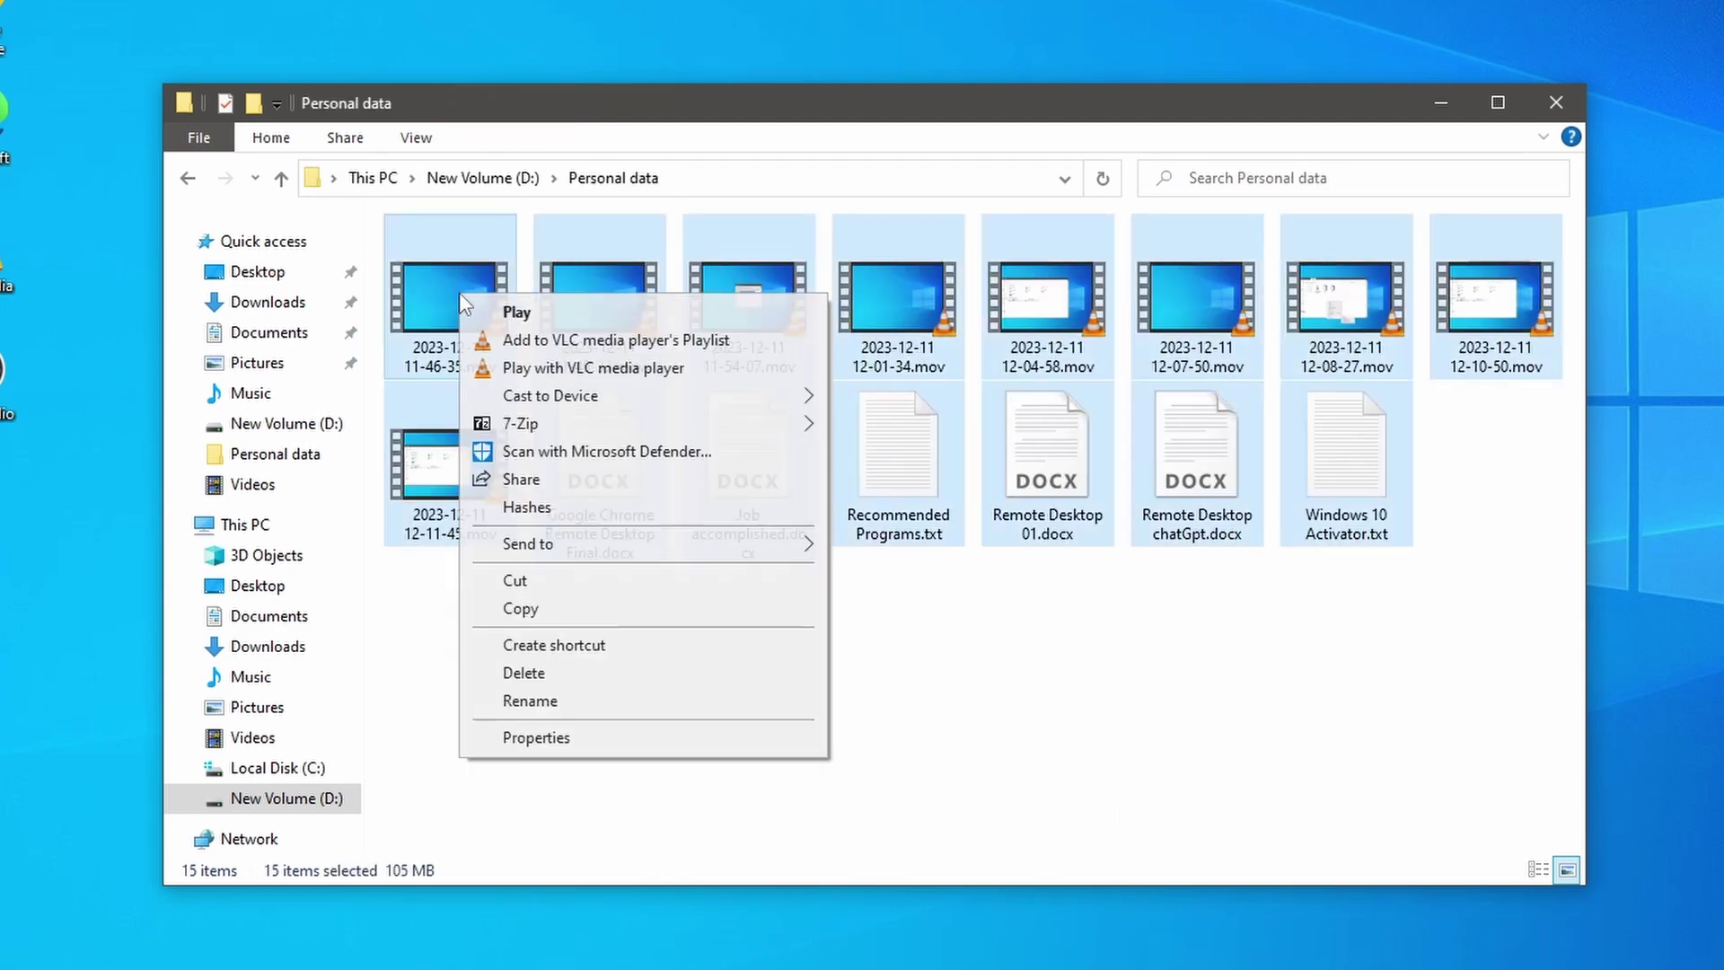
{"action": "left_click", "coordinate": [520, 608]}
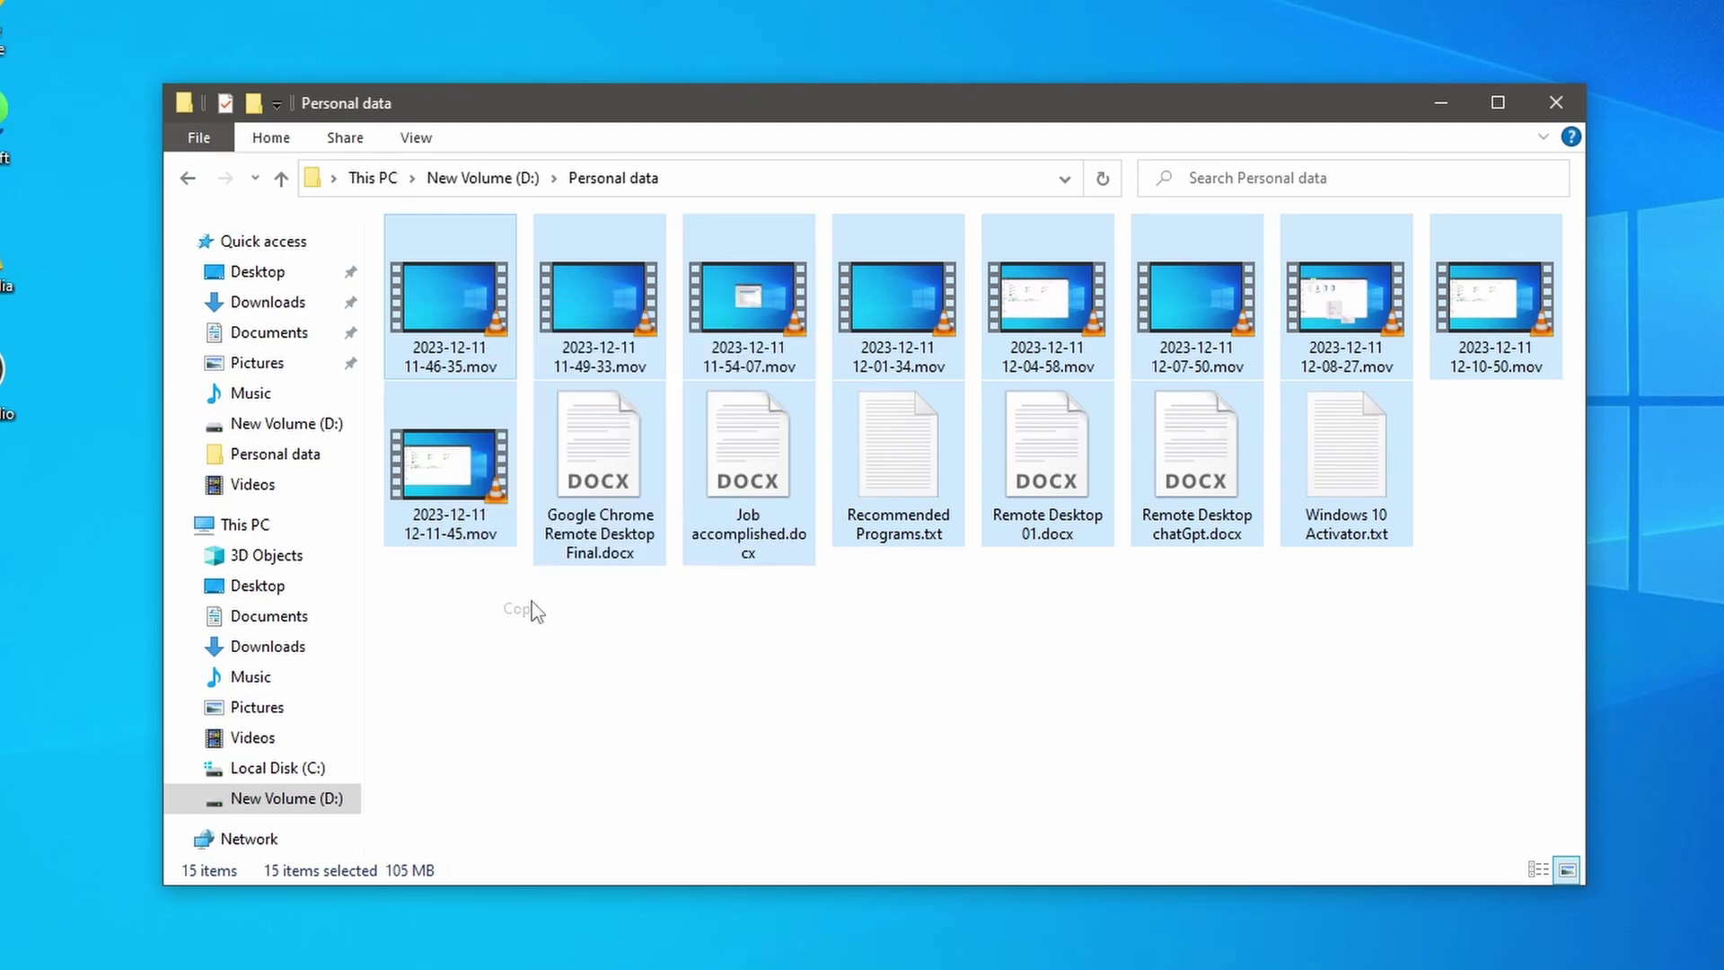
{"action": "key", "text": "alt+Left"}
{"action": "left_click", "coordinate": [446, 280]}
{"action": "double_click", "coordinate": [446, 280]}
{"action": "right_click", "coordinate": [472, 308]}
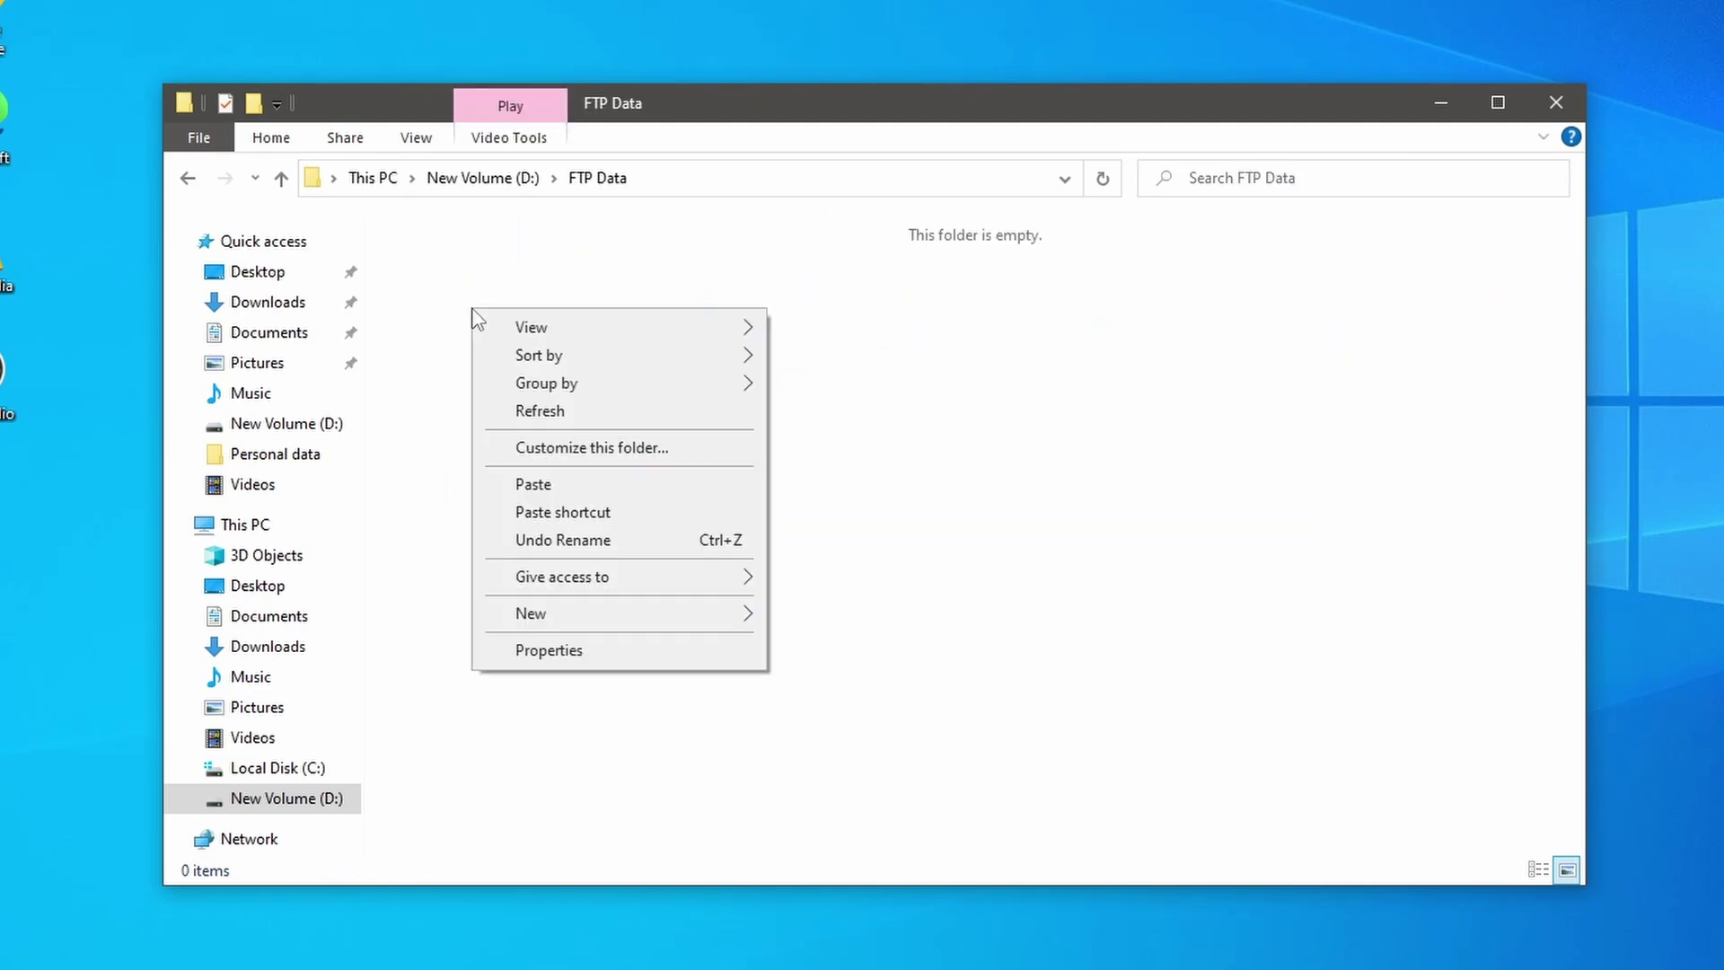
{"action": "left_click", "coordinate": [562, 485]}
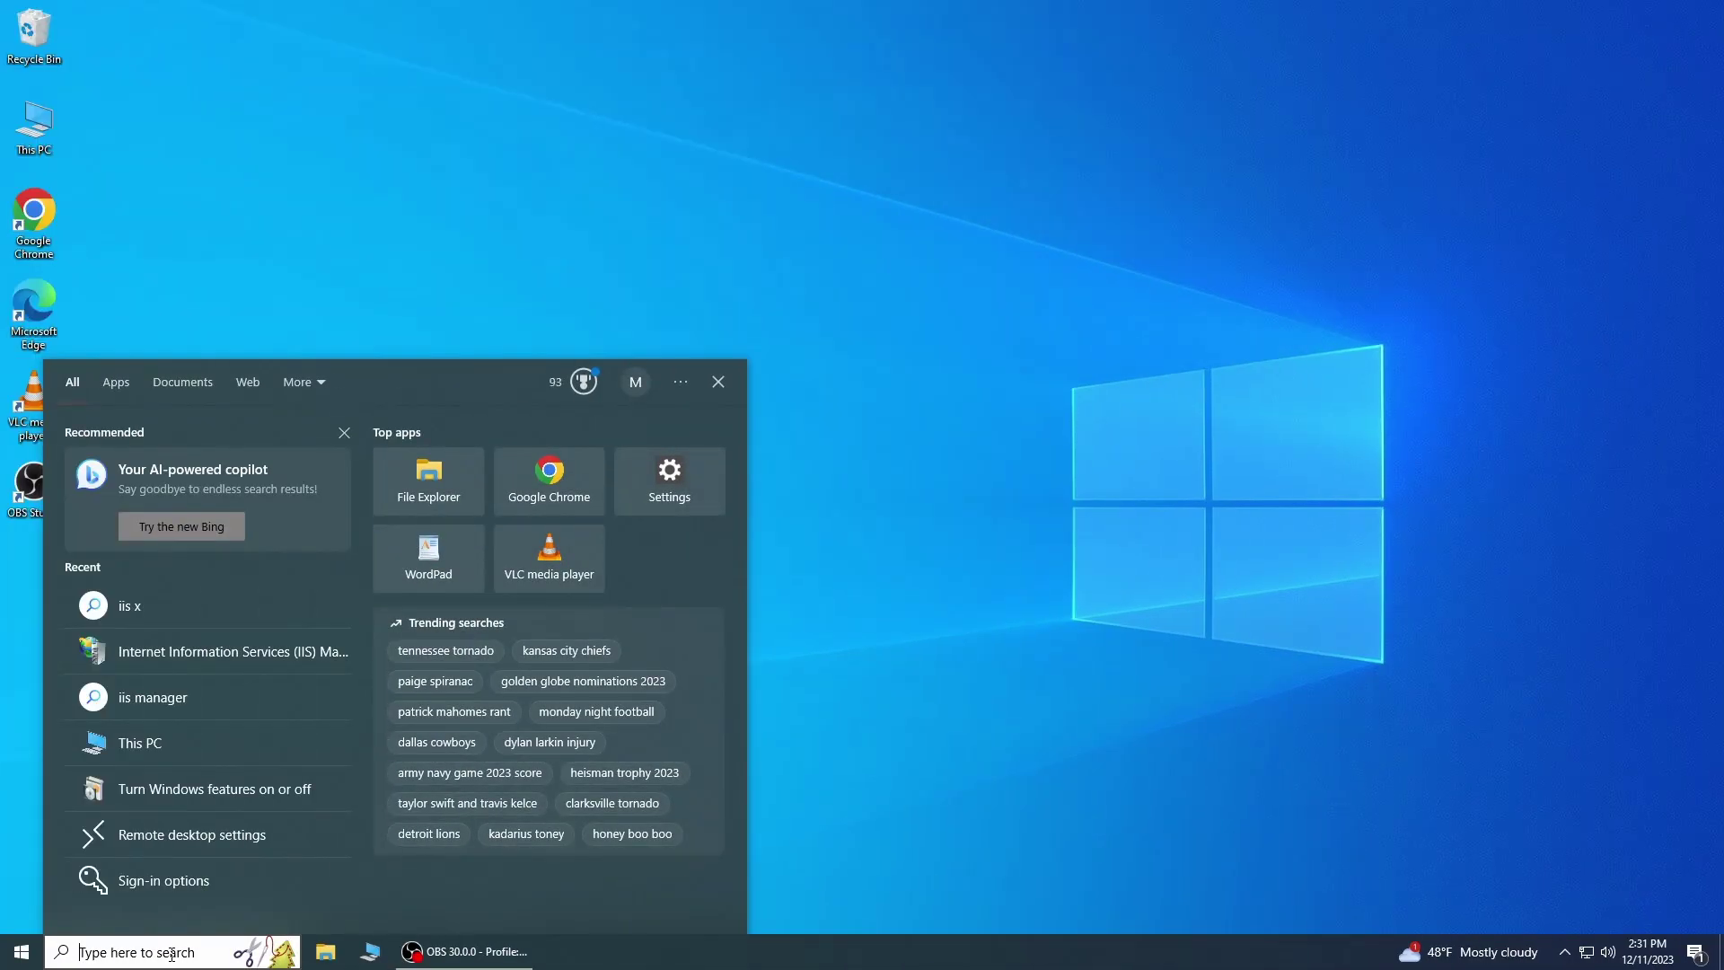
Step: Launch IIS Manager, expand TECHDOT-DIGITAL, and choose Add FTP Site from the Sites menu
{"action": "type", "text": "iss"}
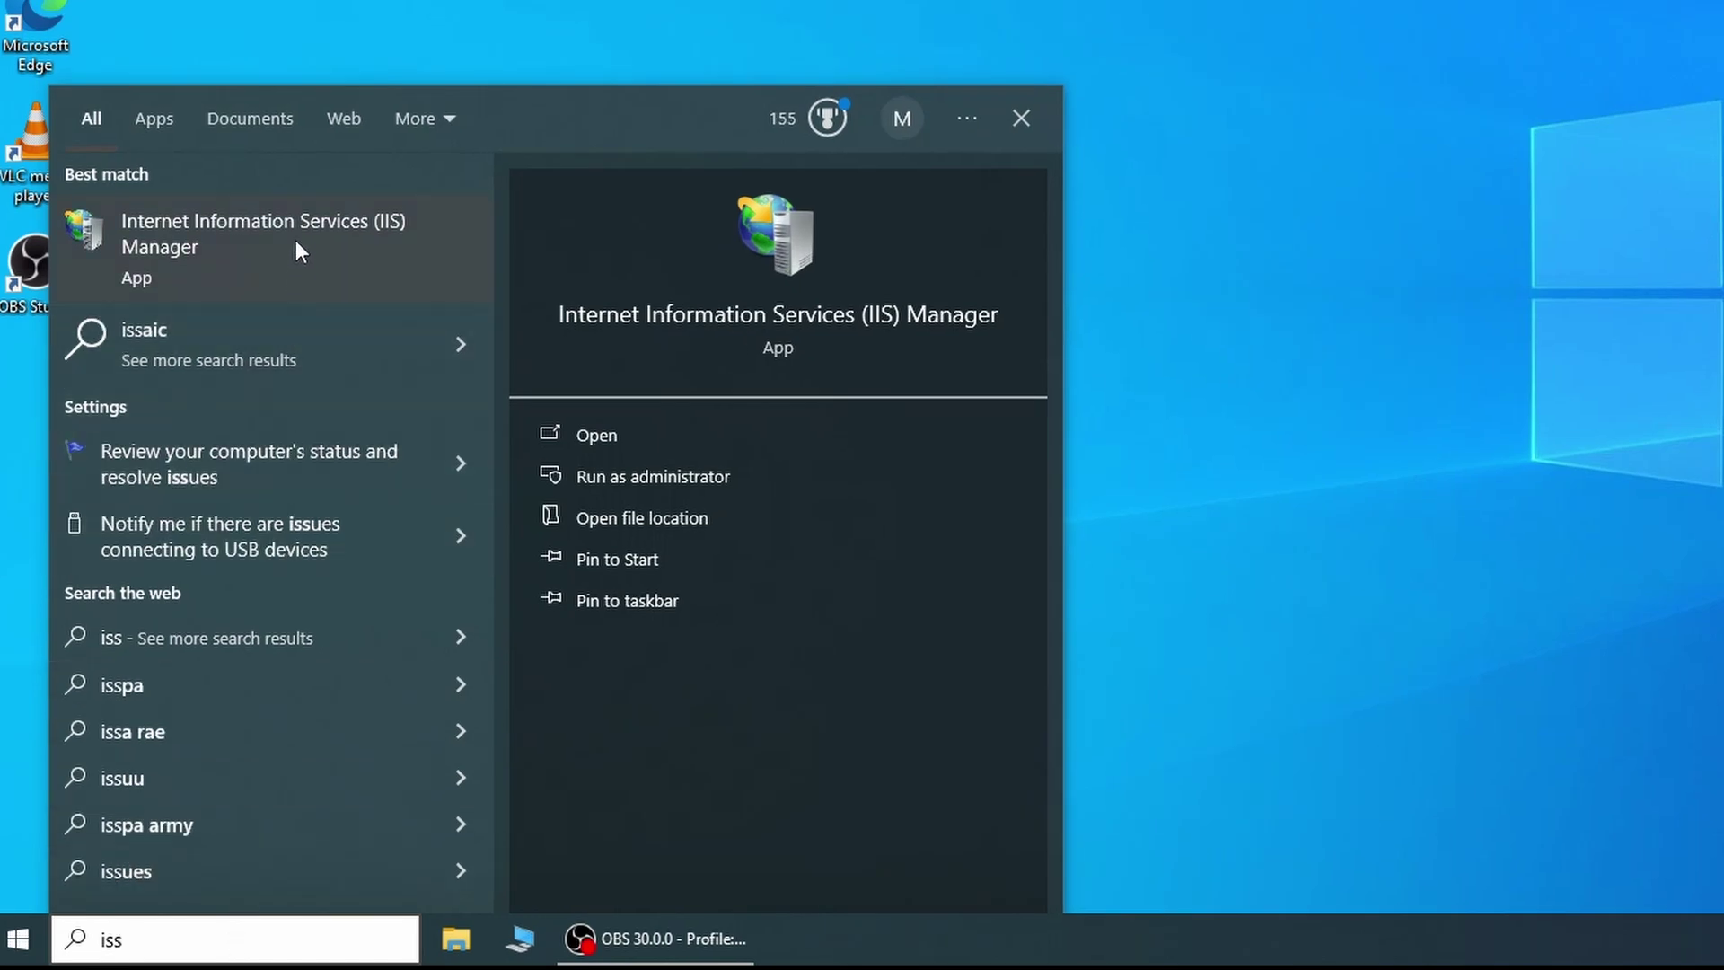
{"action": "left_click", "coordinate": [296, 225]}
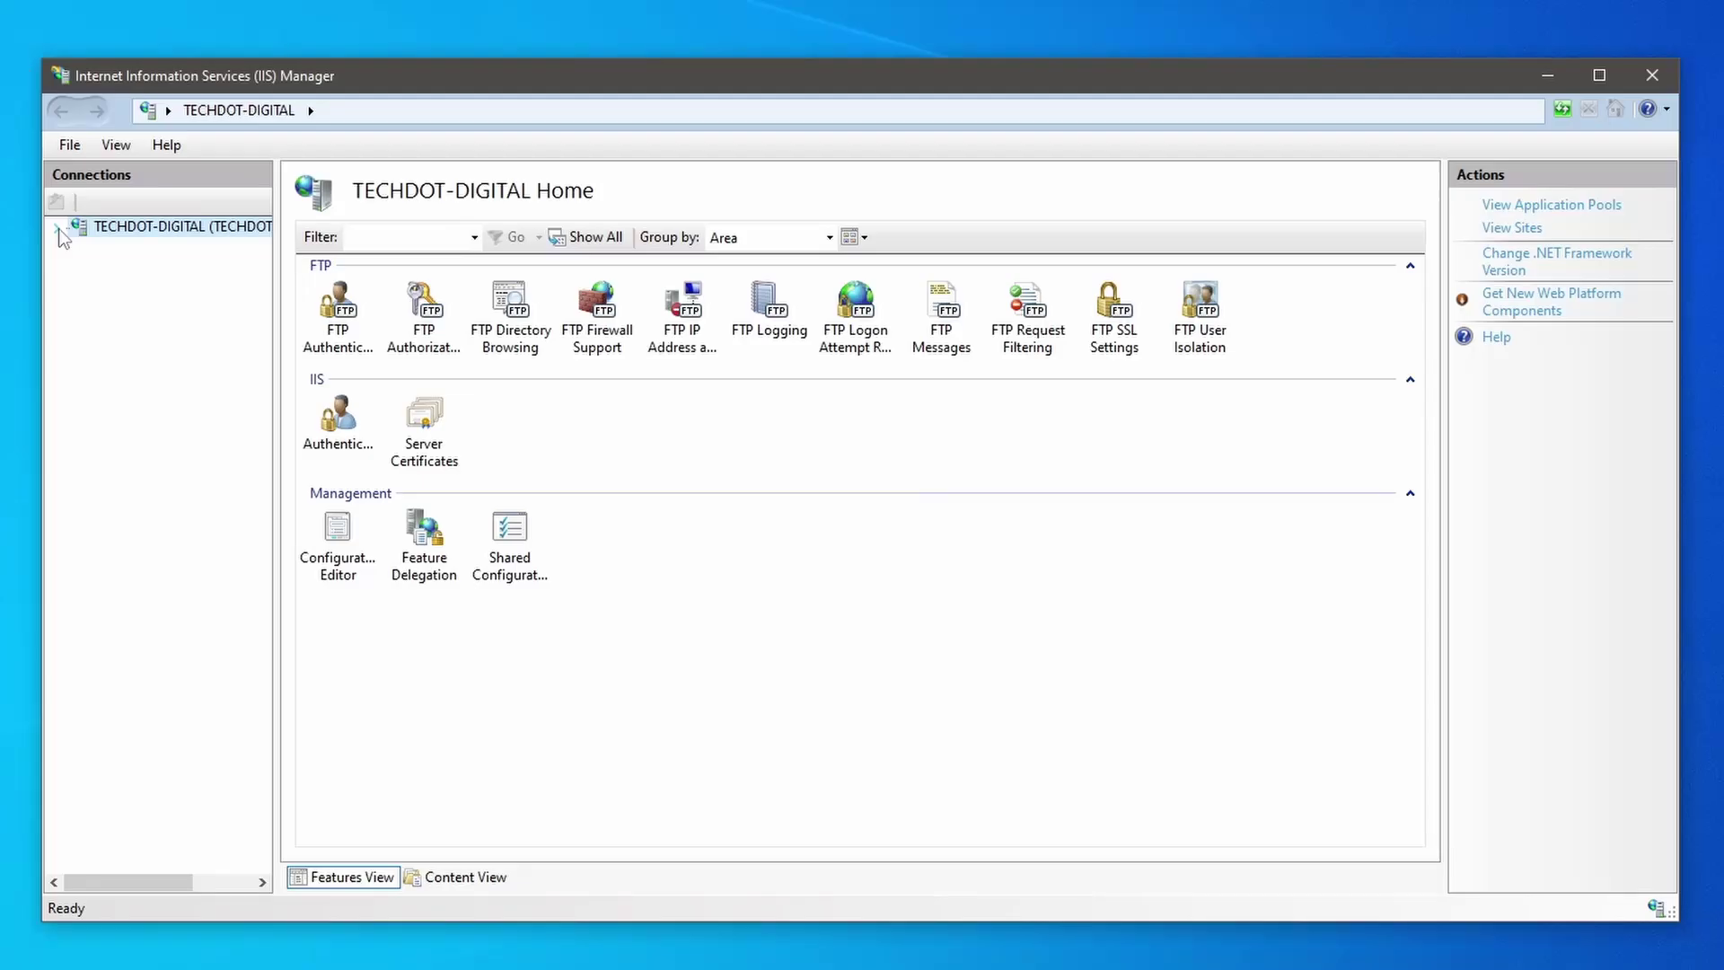
{"action": "left_click", "coordinate": [59, 229]}
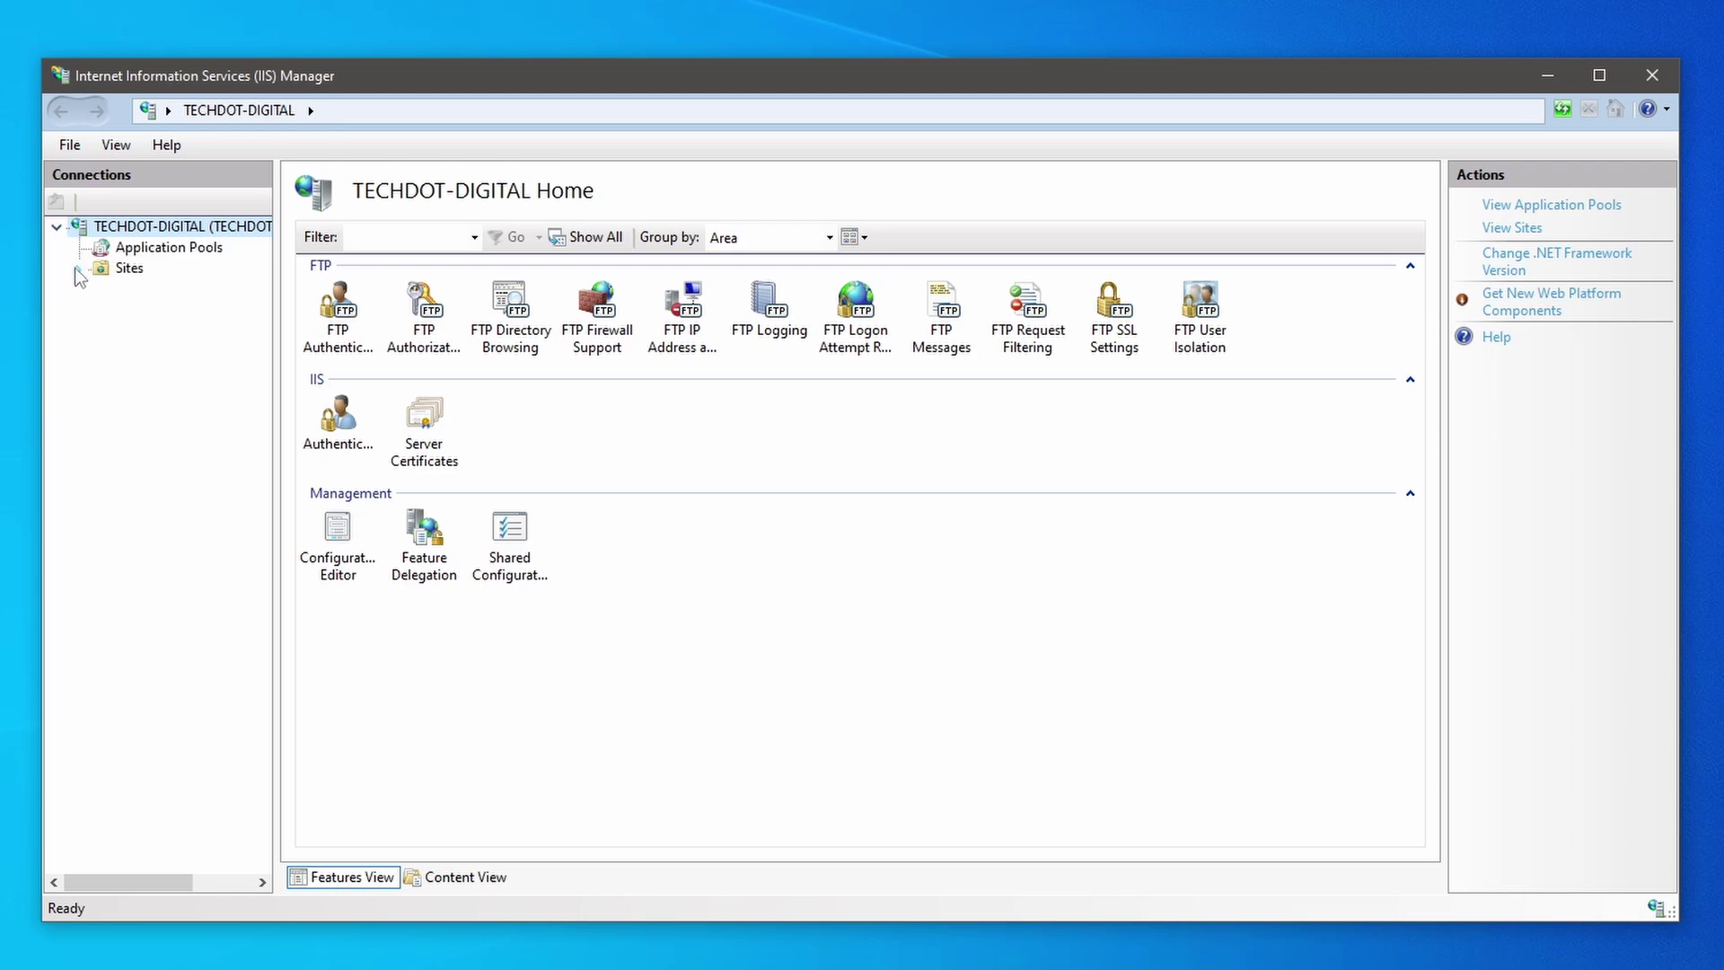
{"action": "right_click", "coordinate": [107, 271]}
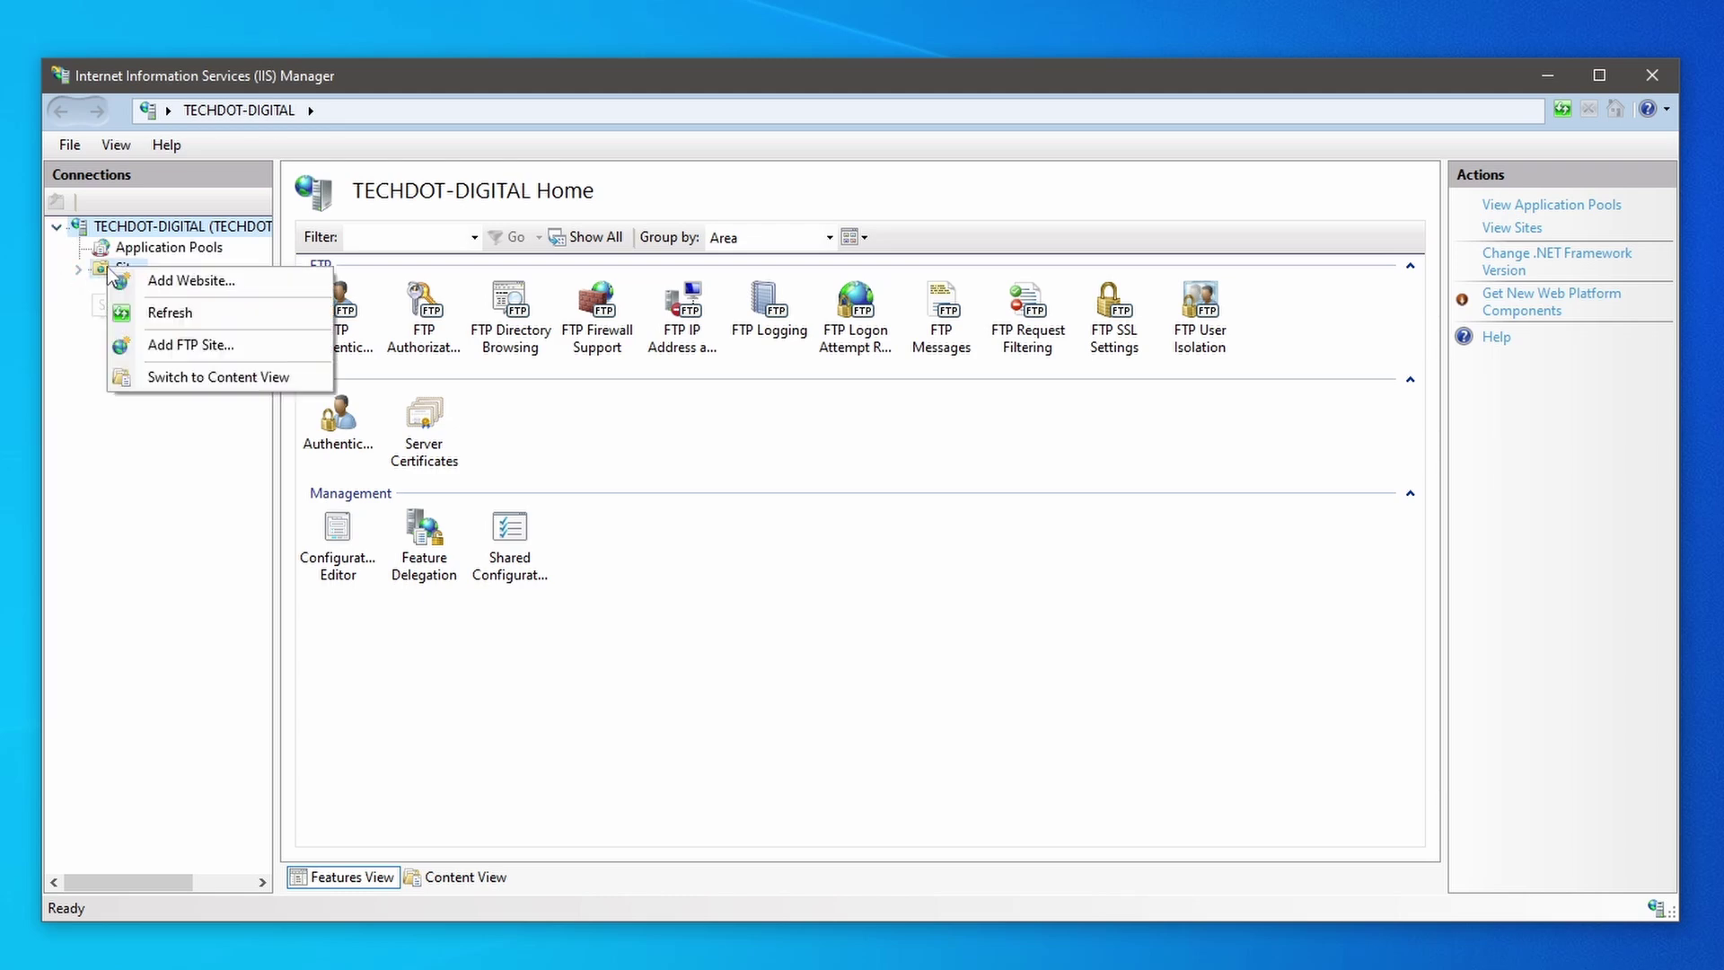
{"action": "left_click", "coordinate": [173, 346]}
Step: Name the site 'FTP Server', set its physical path to D:\FTP Data, and proceed
{"action": "type", "text": "FTP Server"}
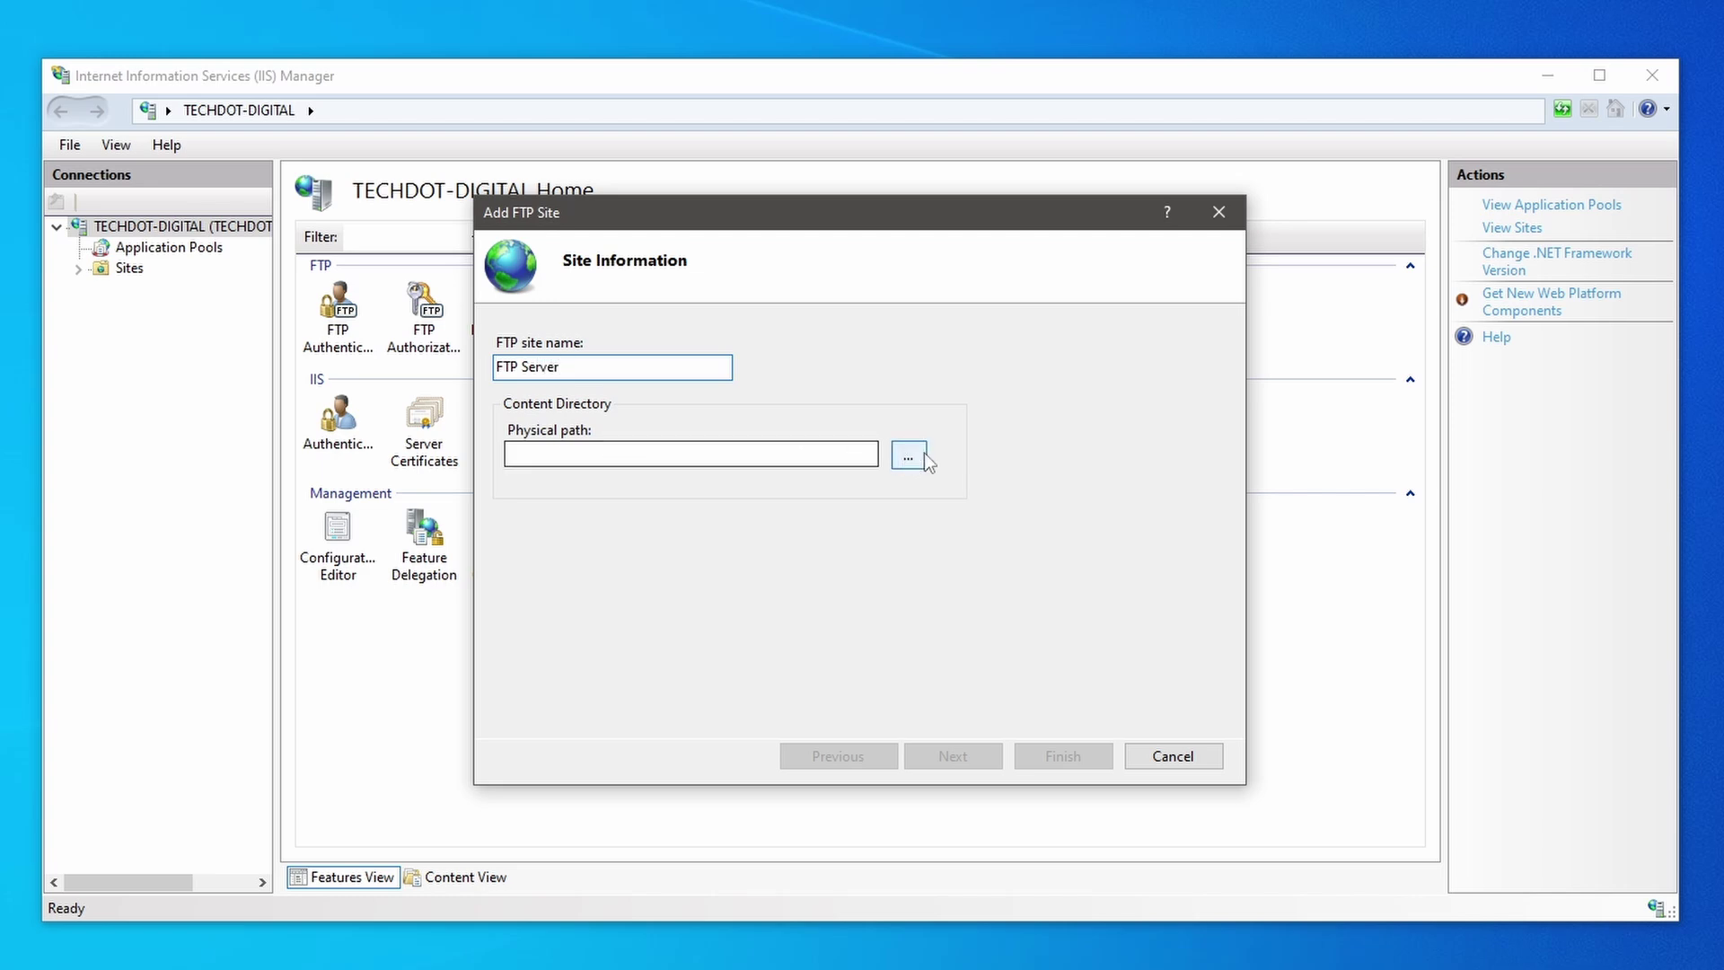
{"action": "left_click", "coordinate": [914, 455]}
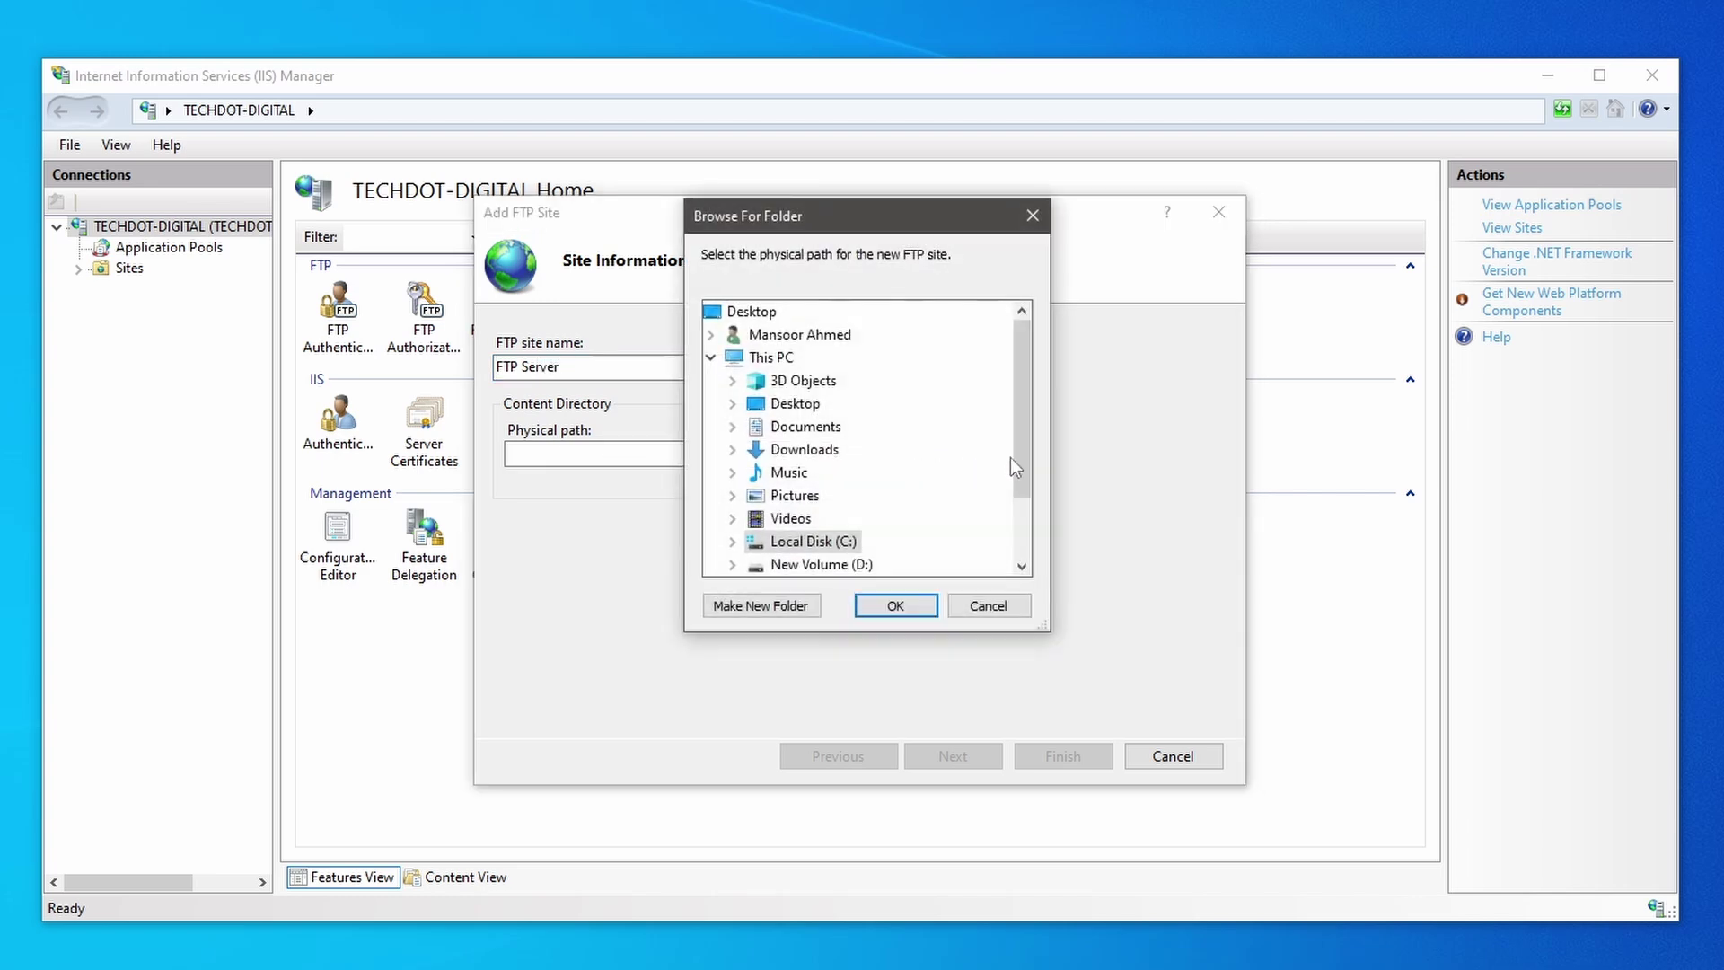
{"action": "left_click_drag", "start_coordinate": [1021, 467], "coordinate": [1016, 497]}
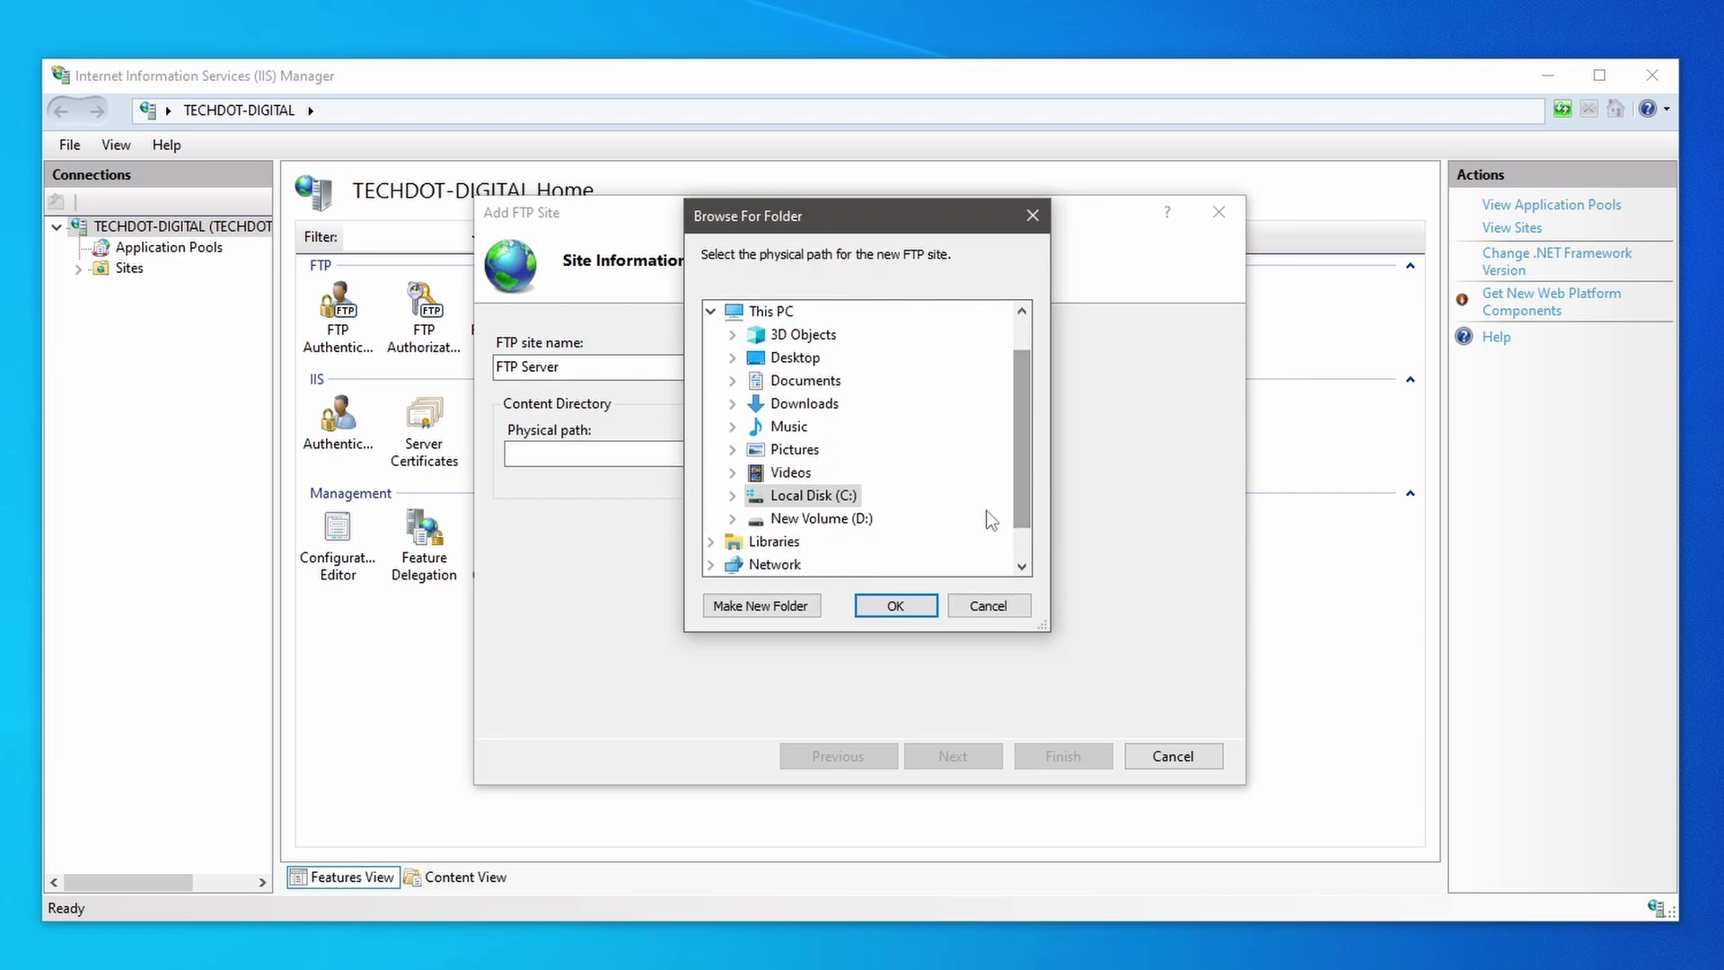
{"action": "double_click", "coordinate": [855, 533]}
{"action": "left_click", "coordinate": [828, 473]}
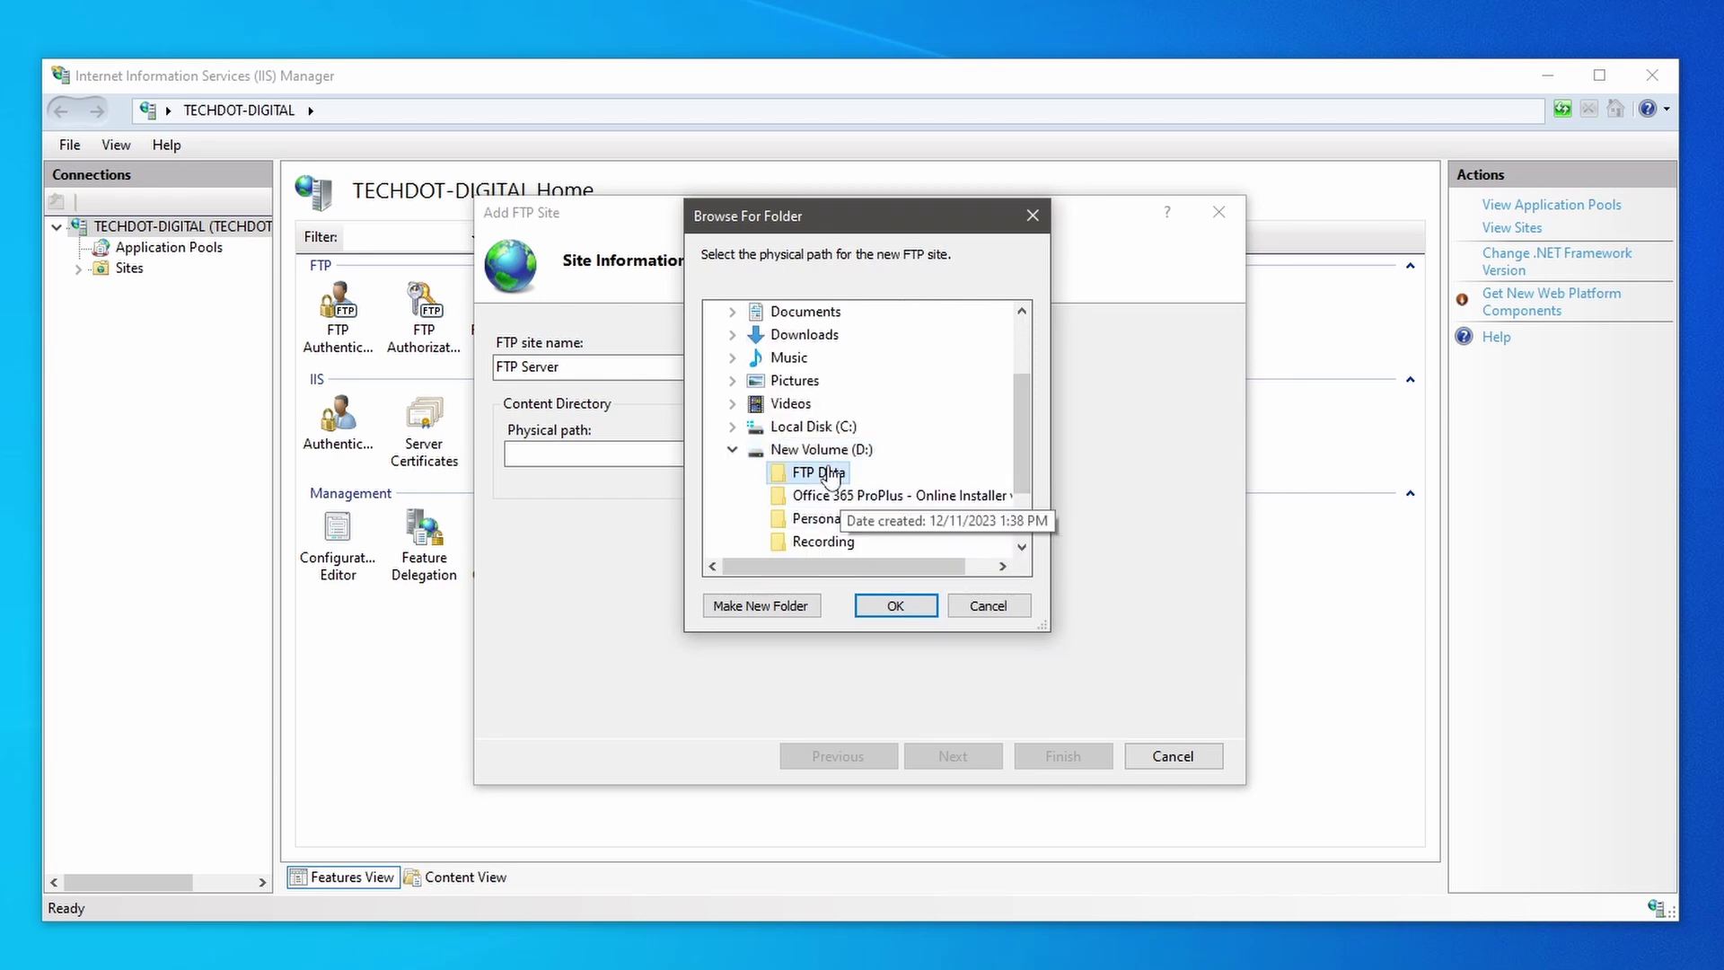
{"action": "left_click", "coordinate": [895, 606]}
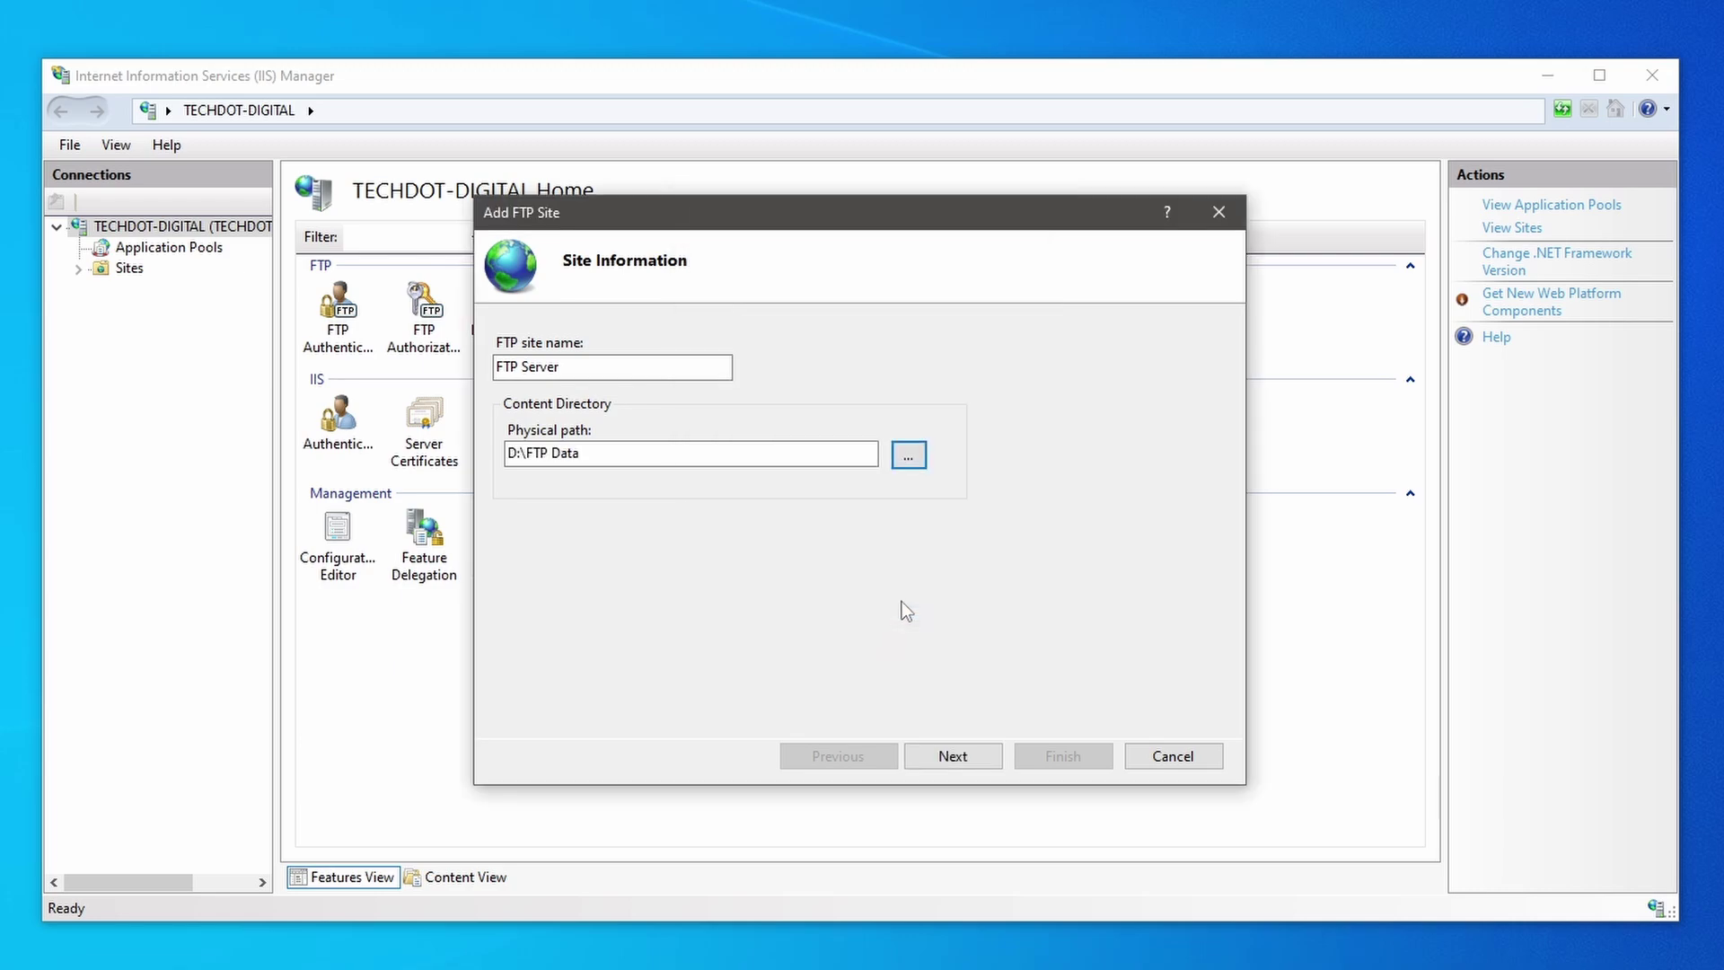
{"action": "left_click", "coordinate": [954, 756]}
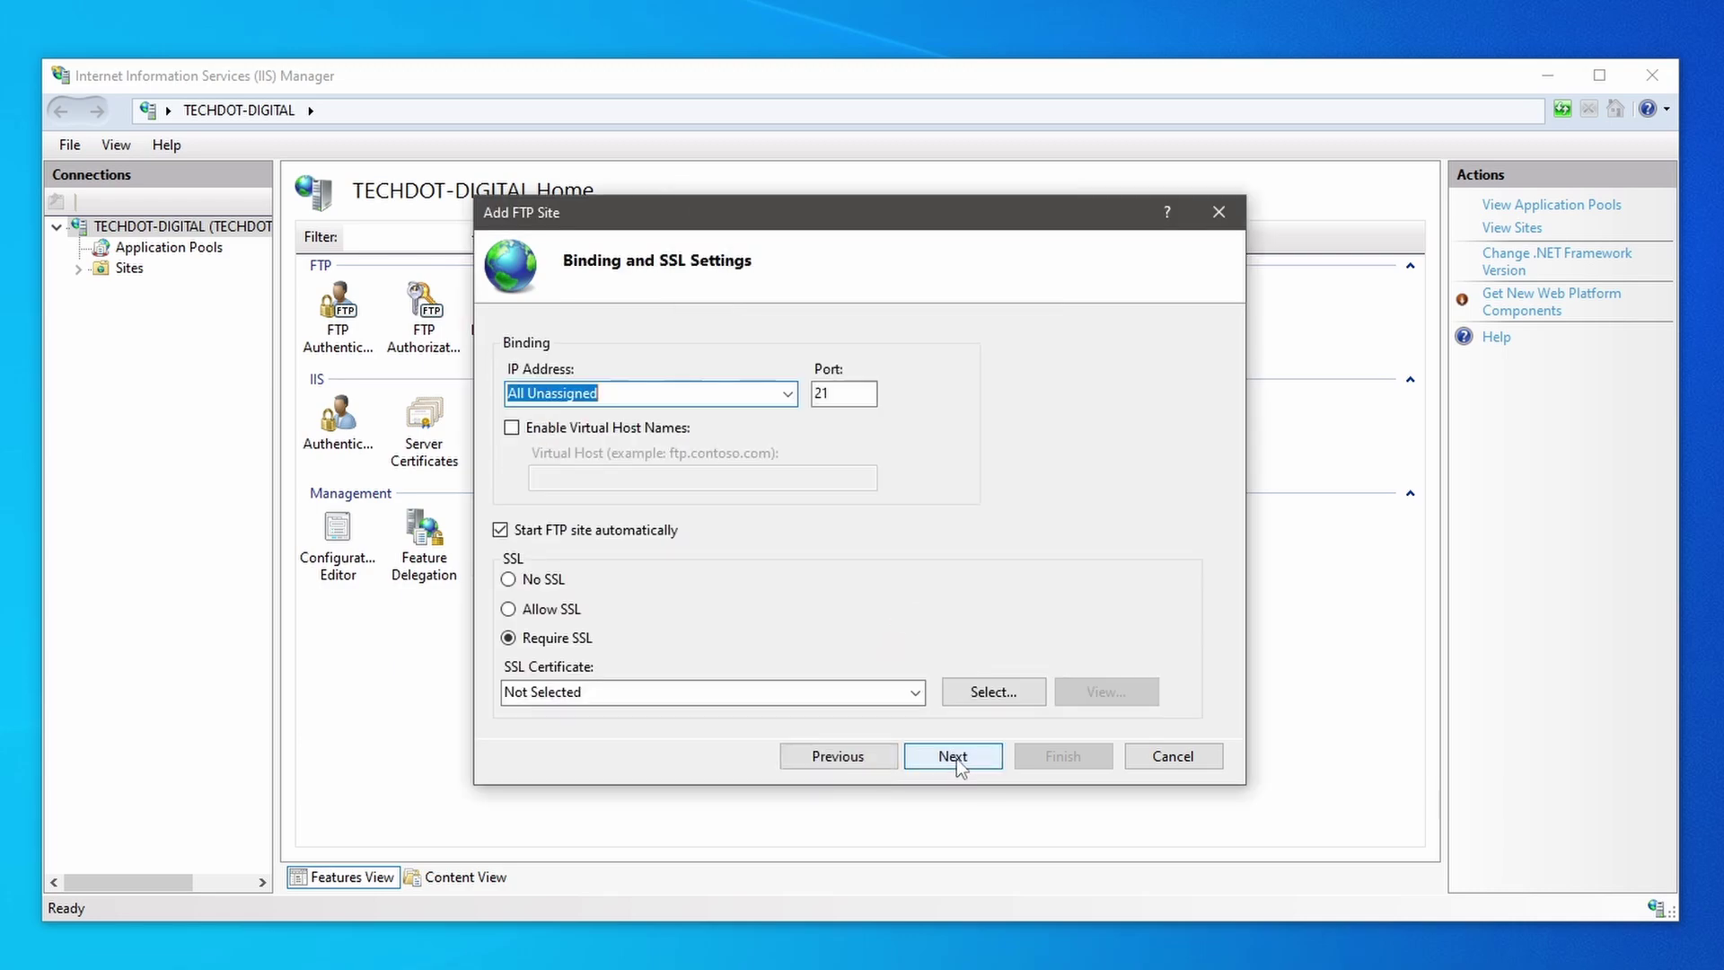
Step: Bind the site to IP 192.168.1.116 on port 21 with No SSL and continue
{"action": "type", "text": "192.168."}
{"action": "type", "text": "1.11"}
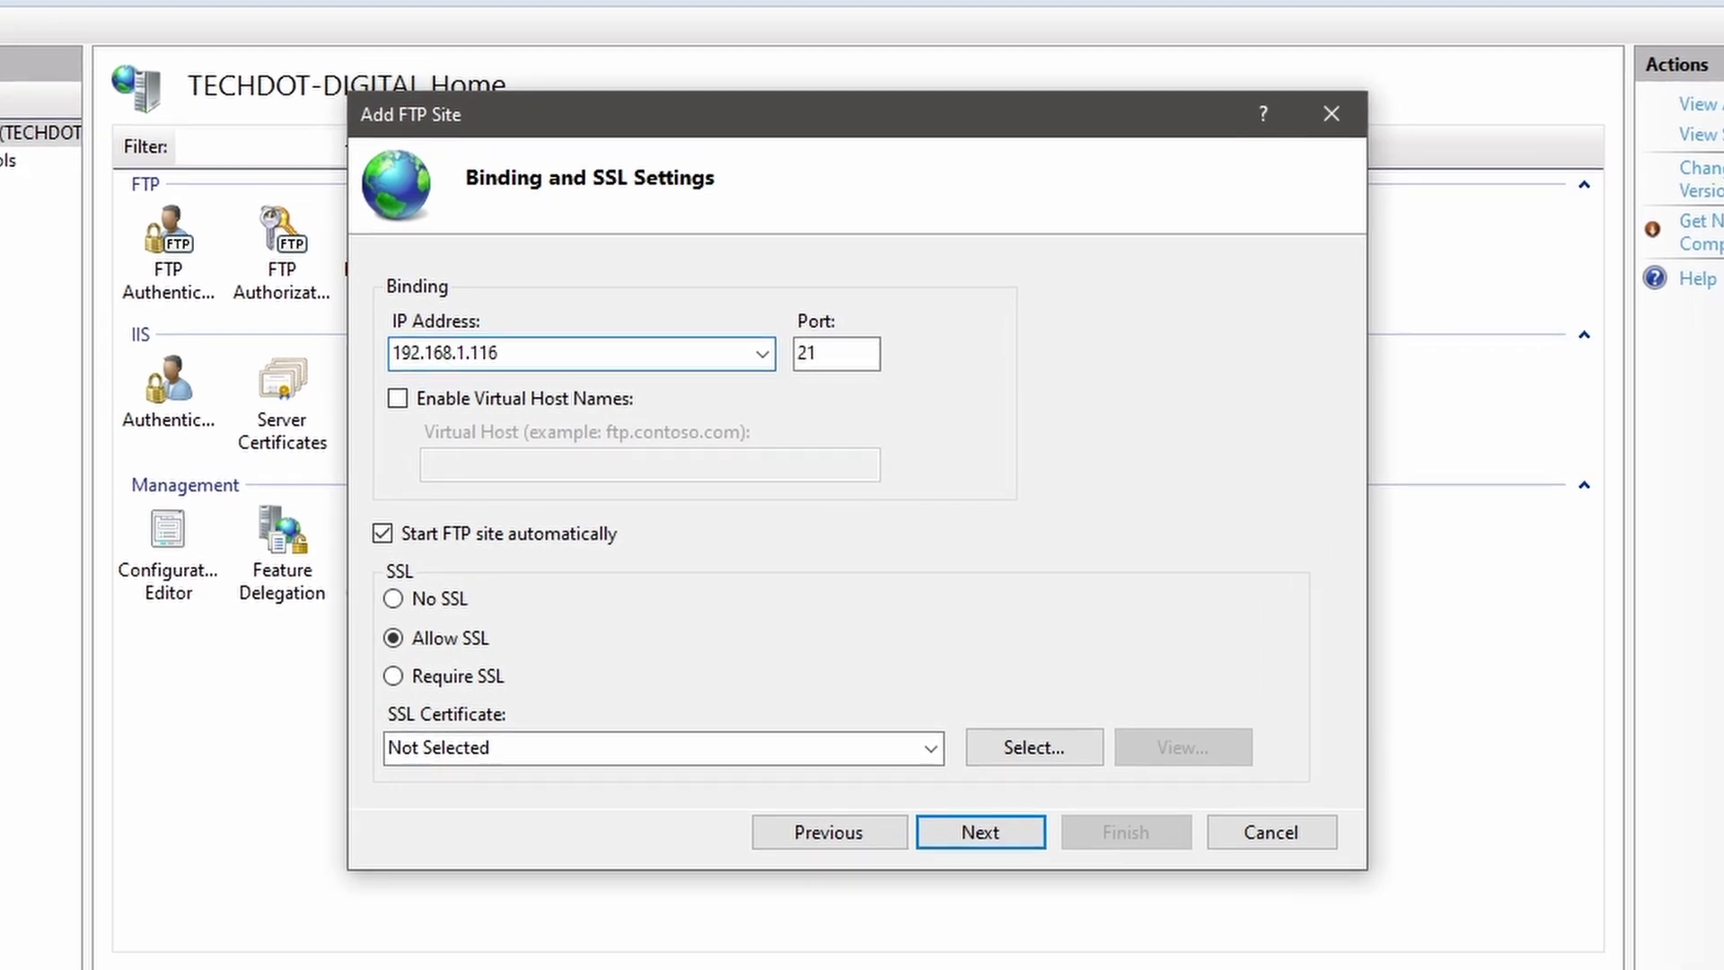
{"action": "type", "text": "6"}
{"action": "left_click", "coordinate": [813, 352]}
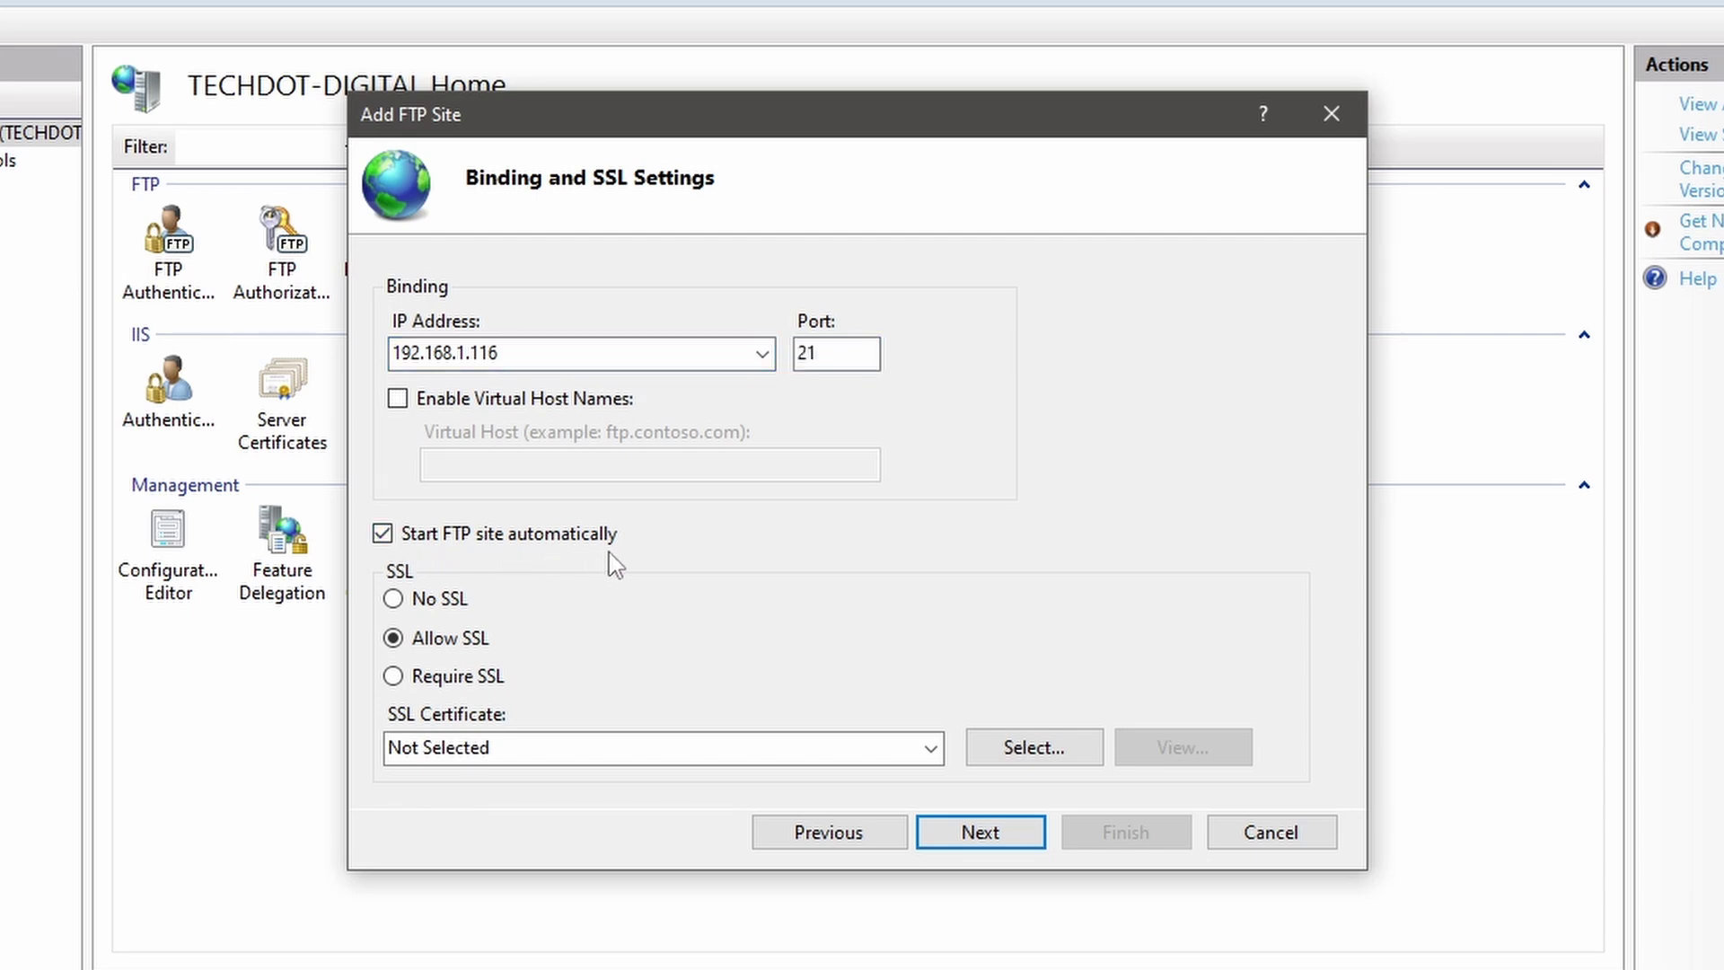
{"action": "left_click", "coordinate": [392, 613]}
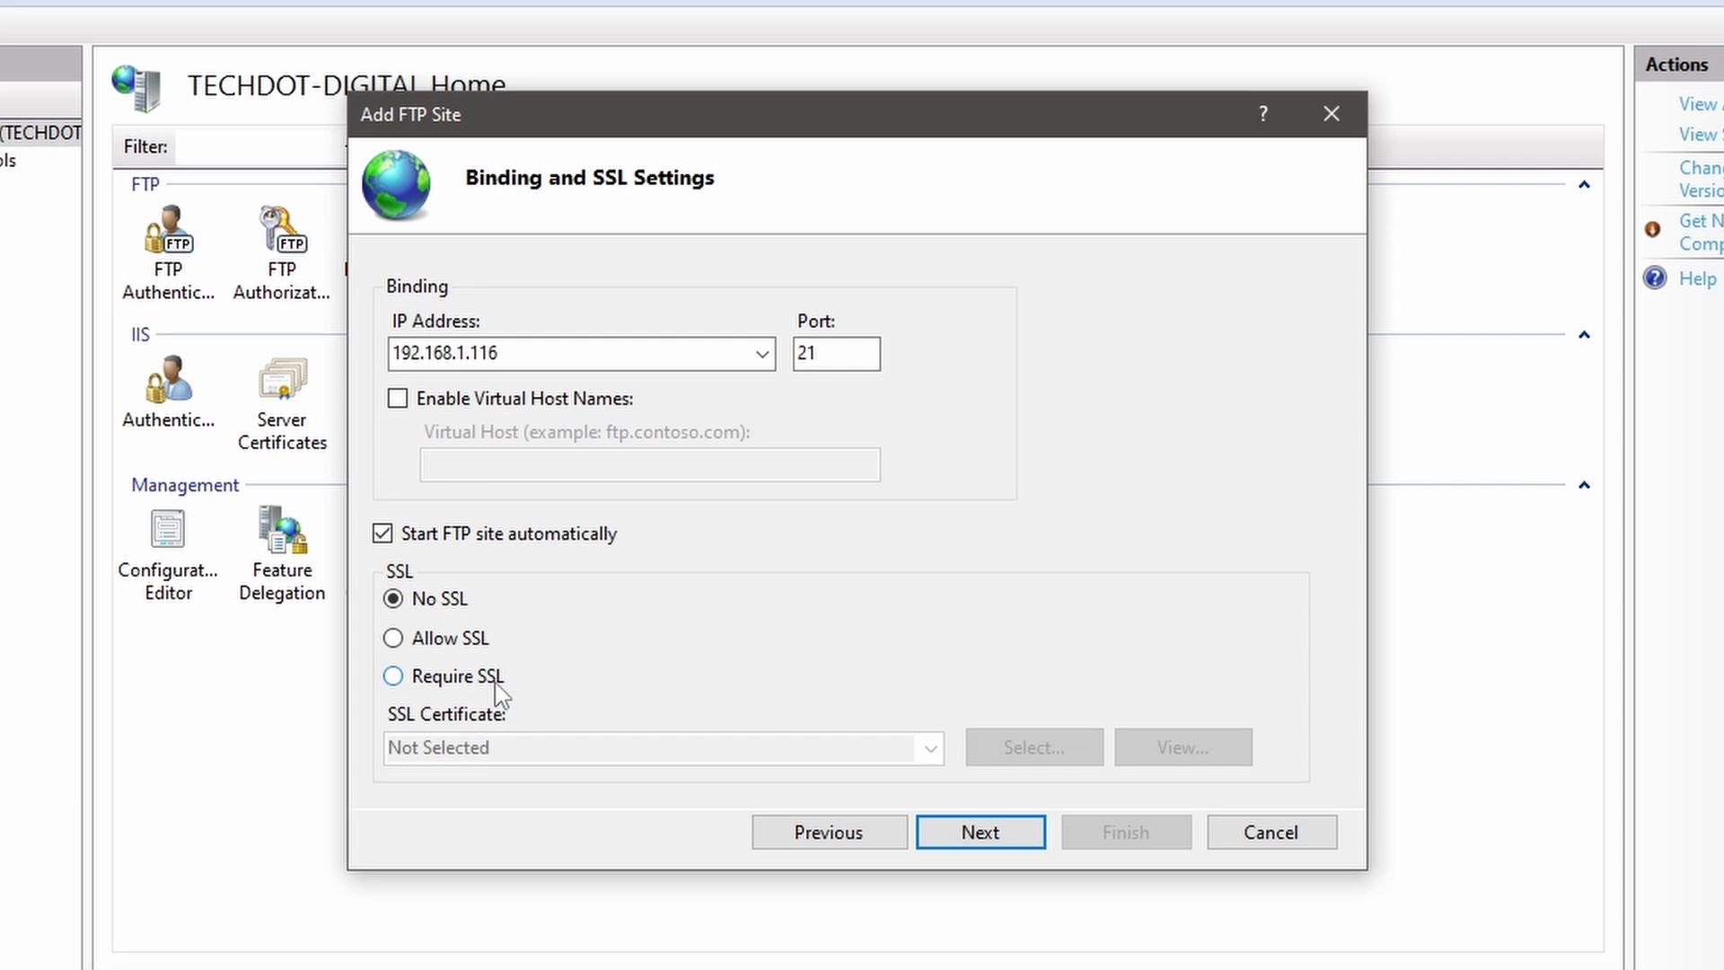
{"action": "left_click", "coordinate": [935, 832]}
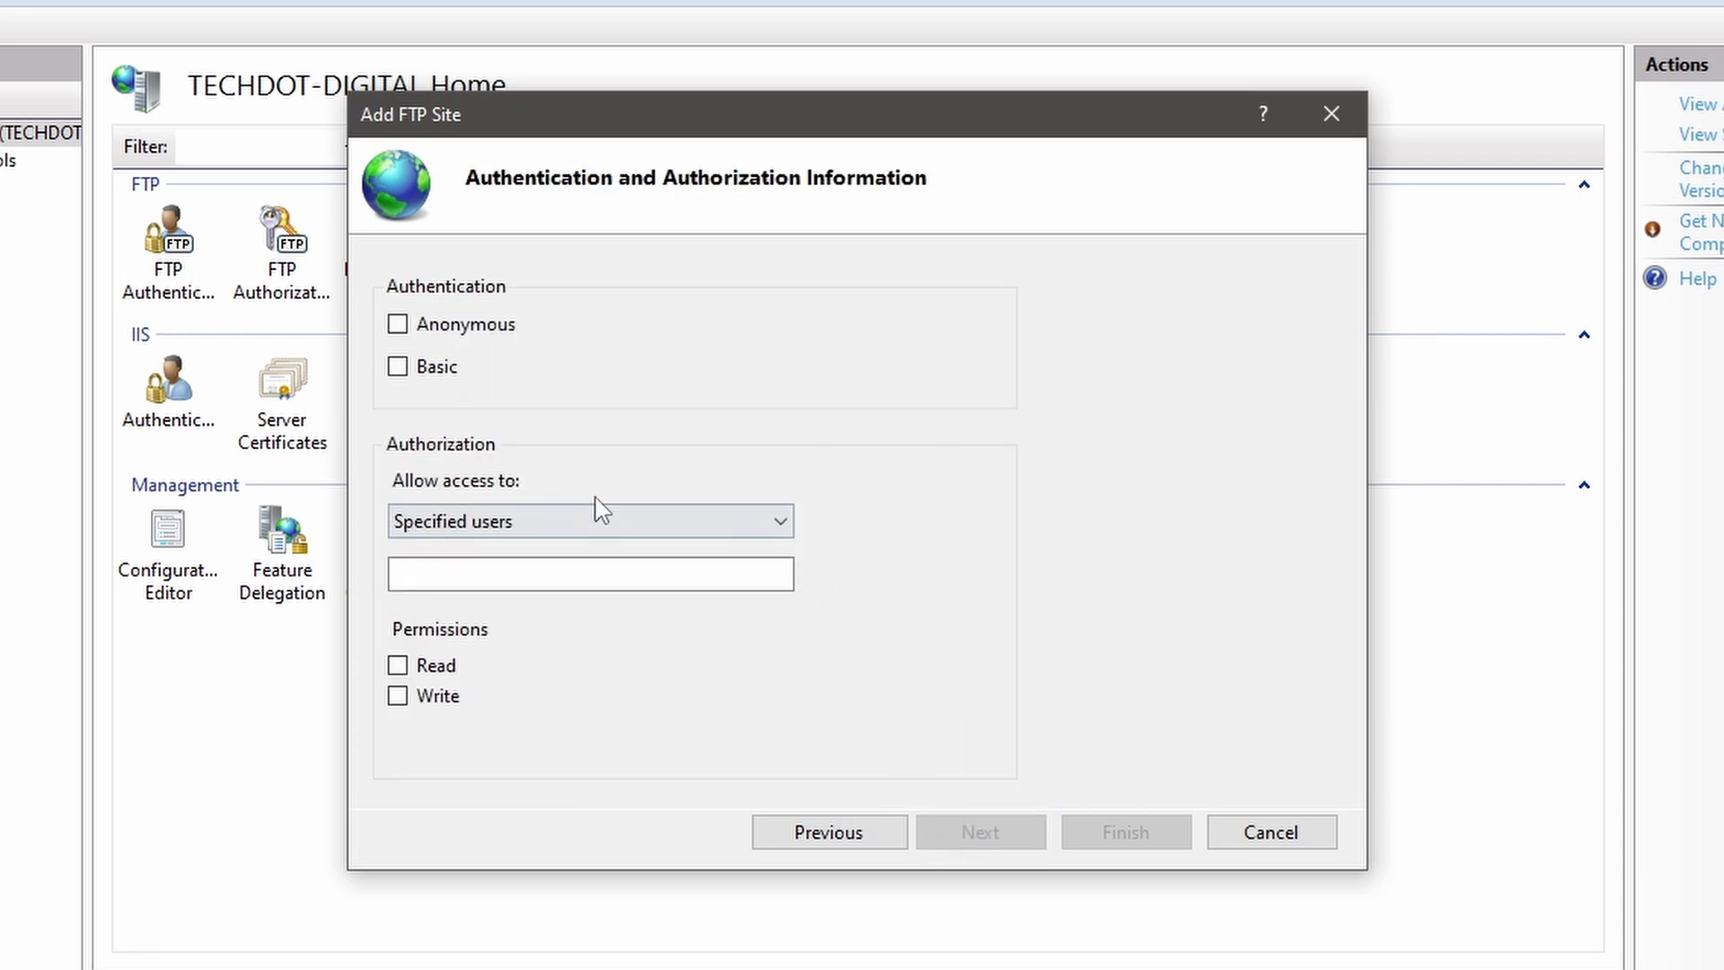
Step: Use Basic authentication, grant specified user Admin-user Read and Write, and finish the FTP site
{"action": "left_click", "coordinate": [401, 369]}
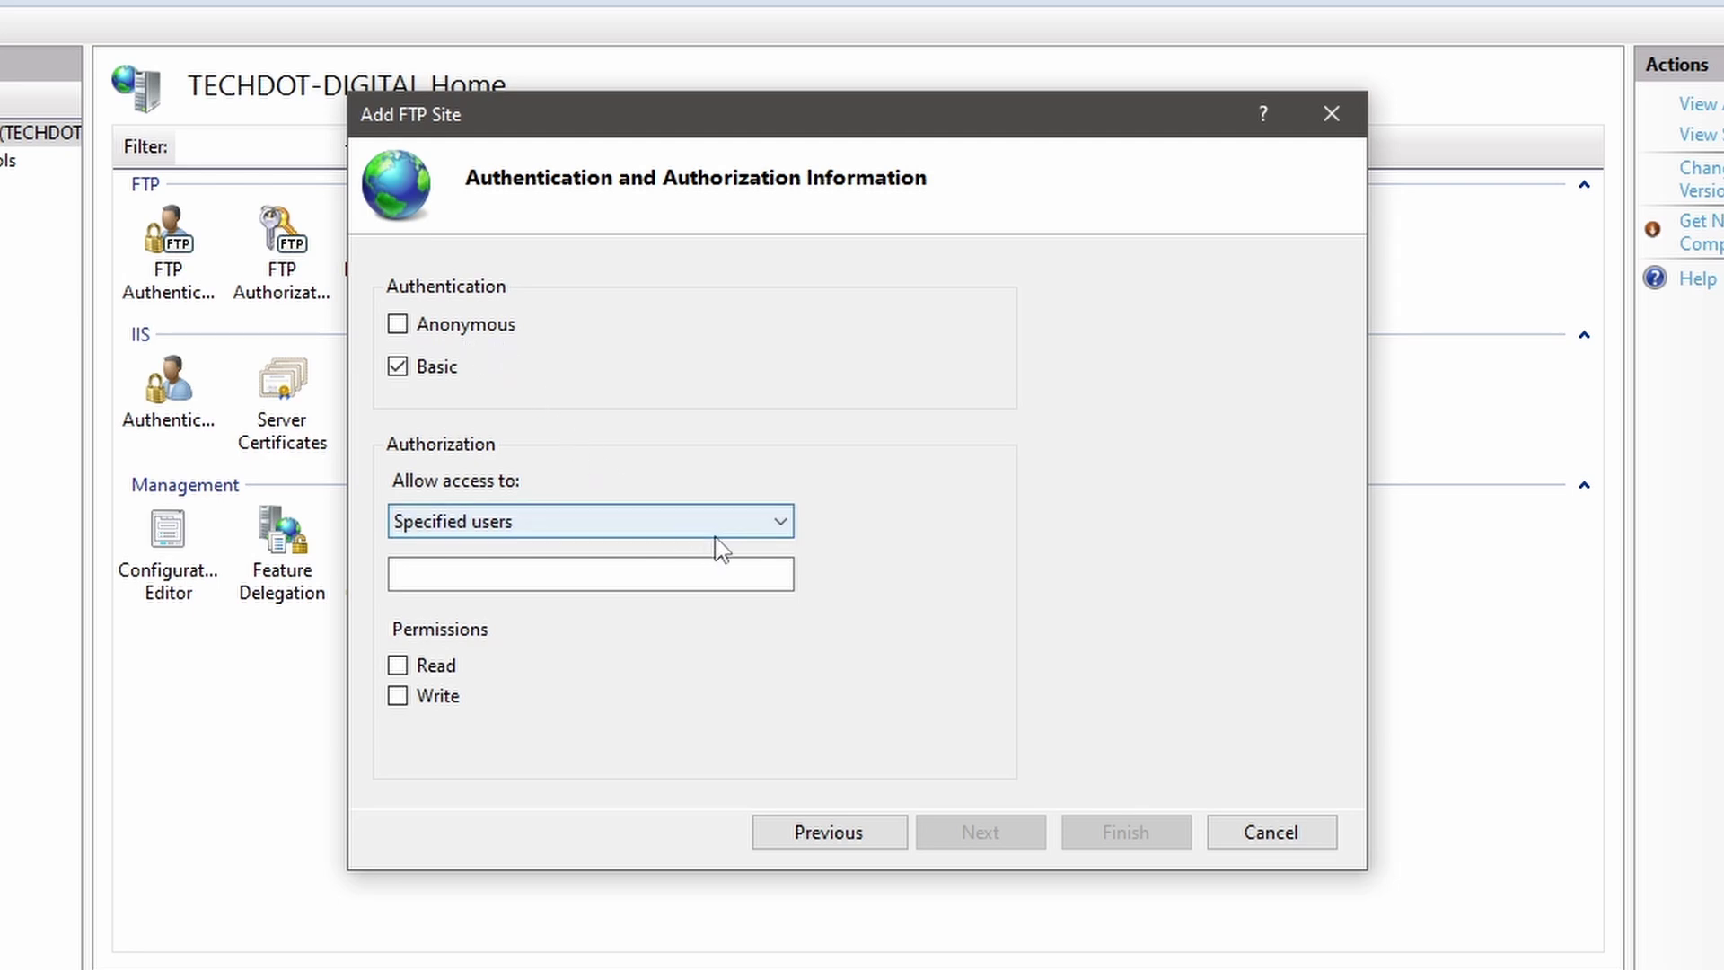
{"action": "left_click", "coordinate": [781, 524]}
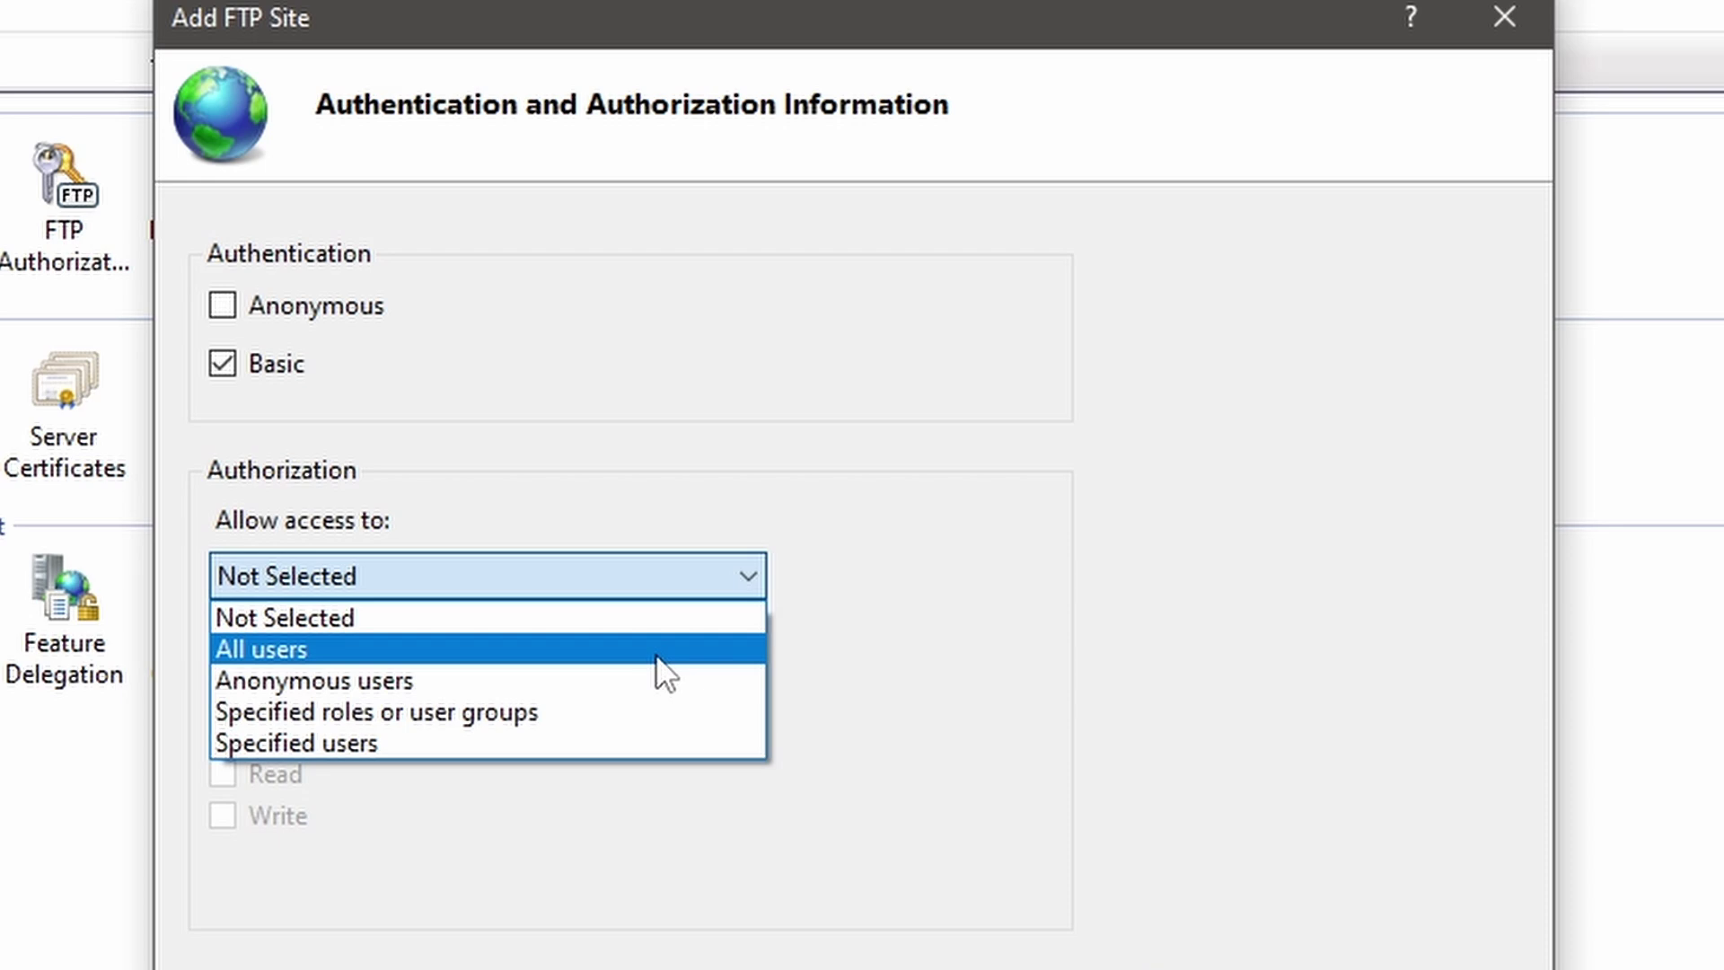
{"action": "left_click", "coordinate": [633, 756]}
{"action": "key", "text": "Tab"}
{"action": "type", "text": "Admin-use"}
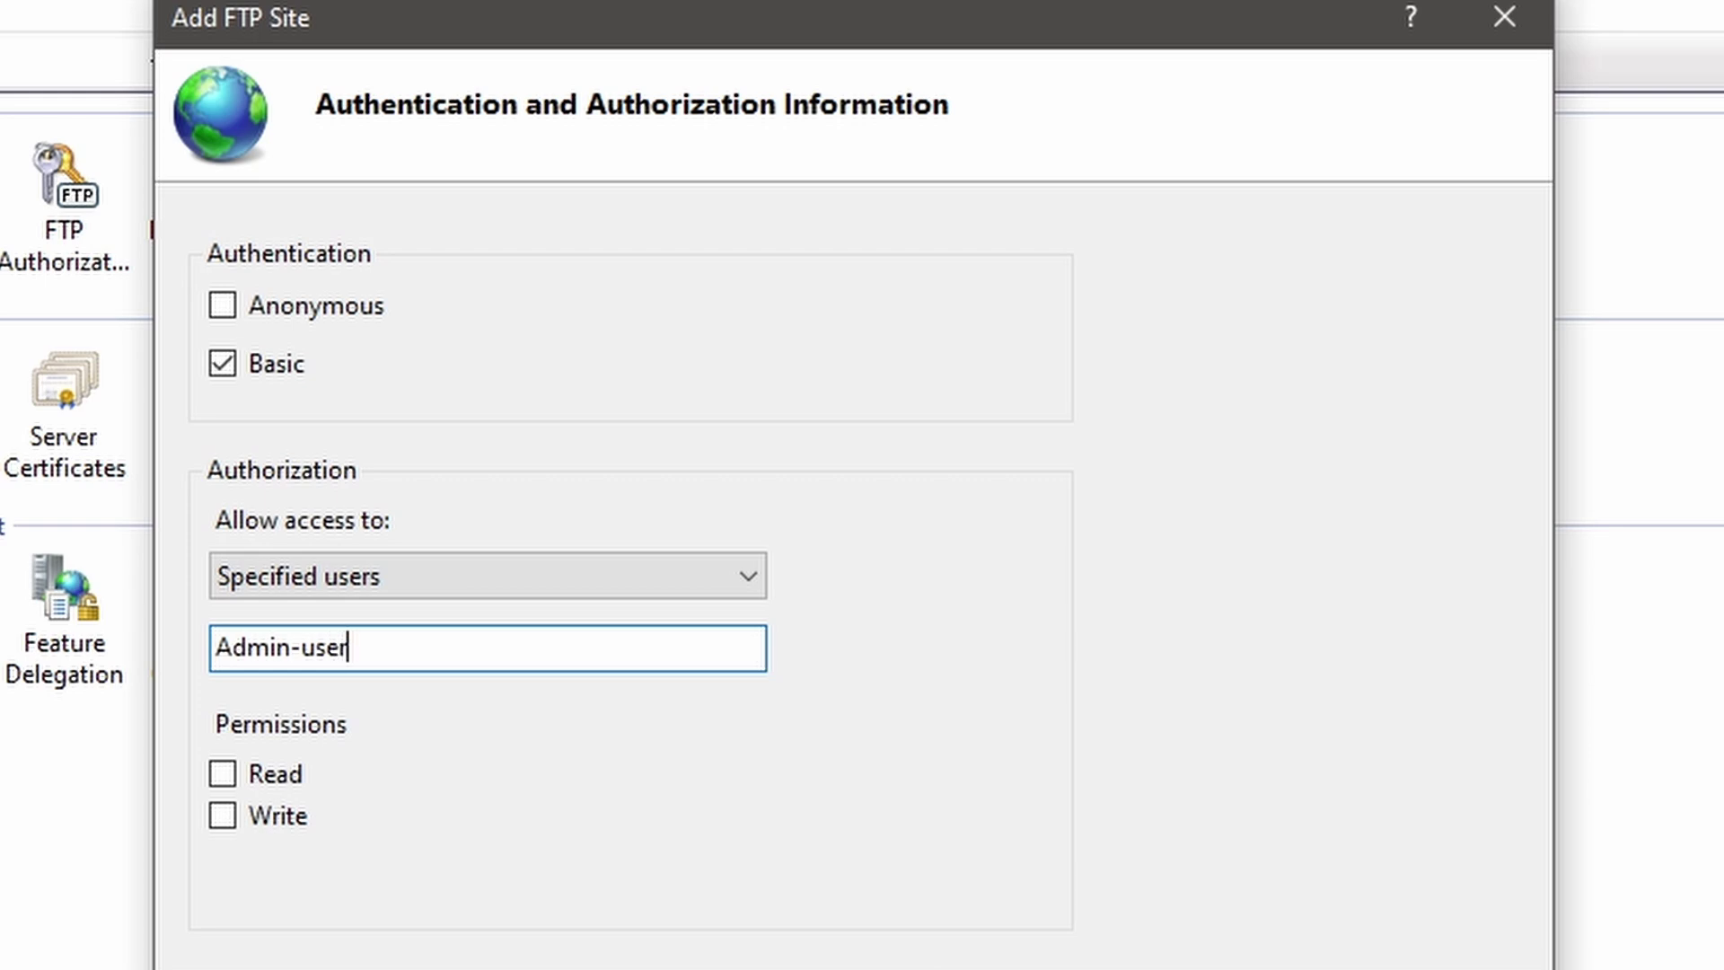
{"action": "left_click", "coordinate": [222, 774]}
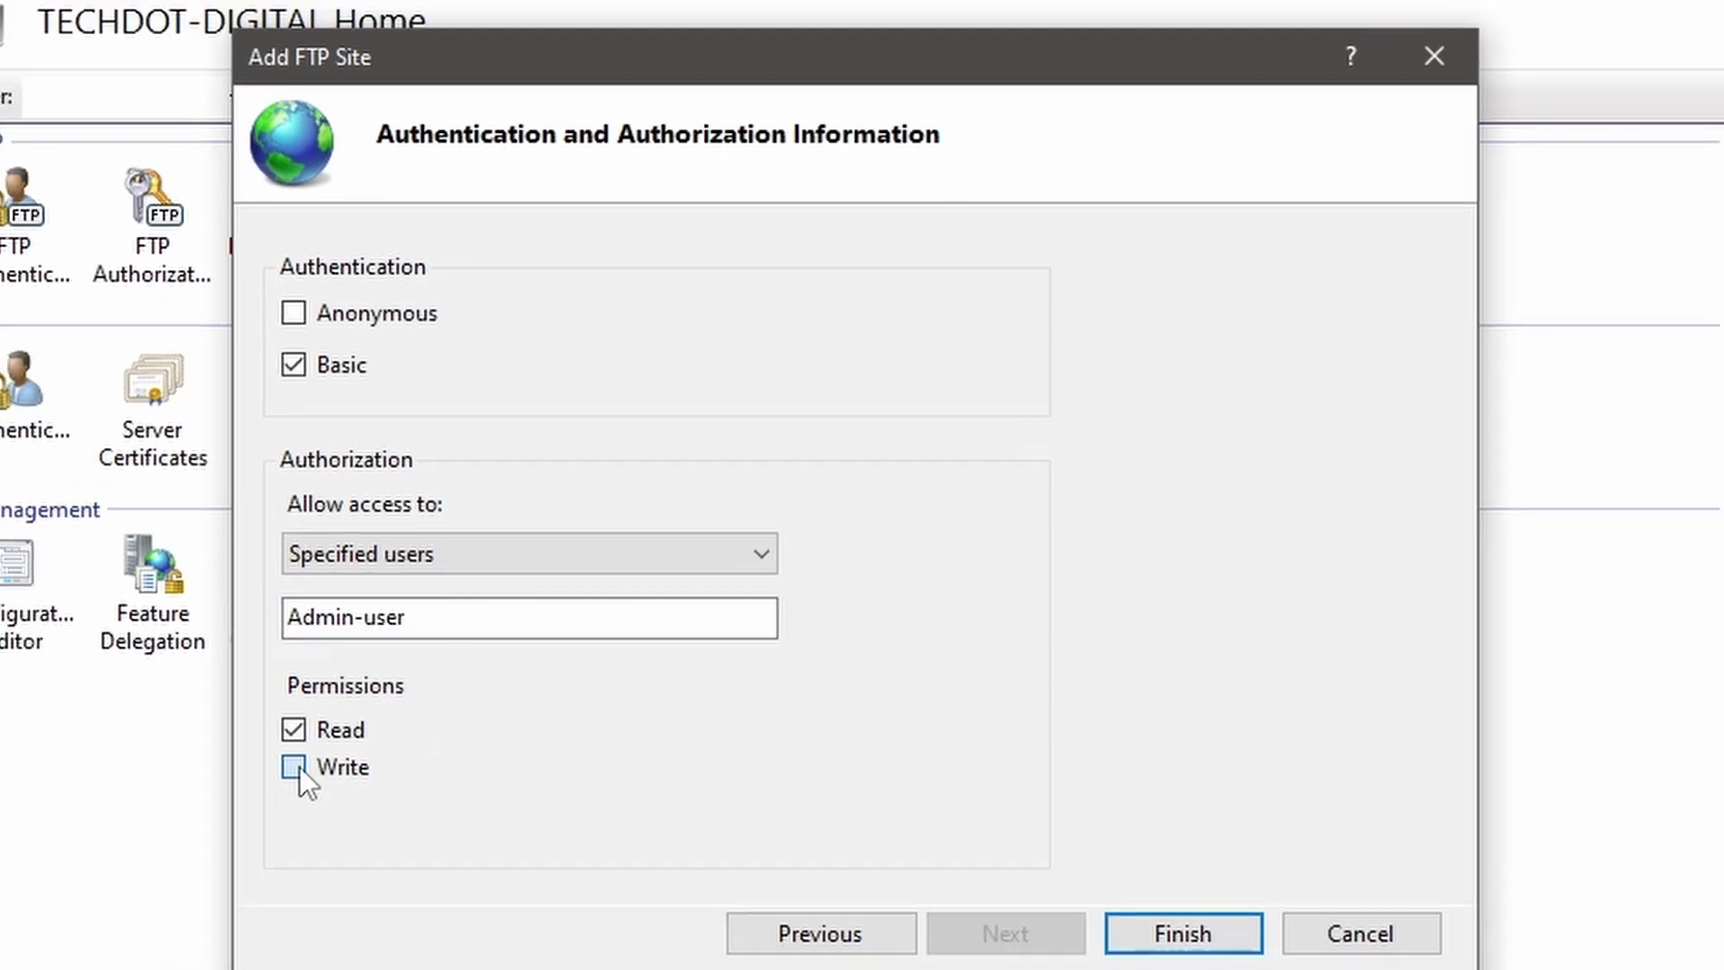
{"action": "left_click", "coordinate": [297, 768]}
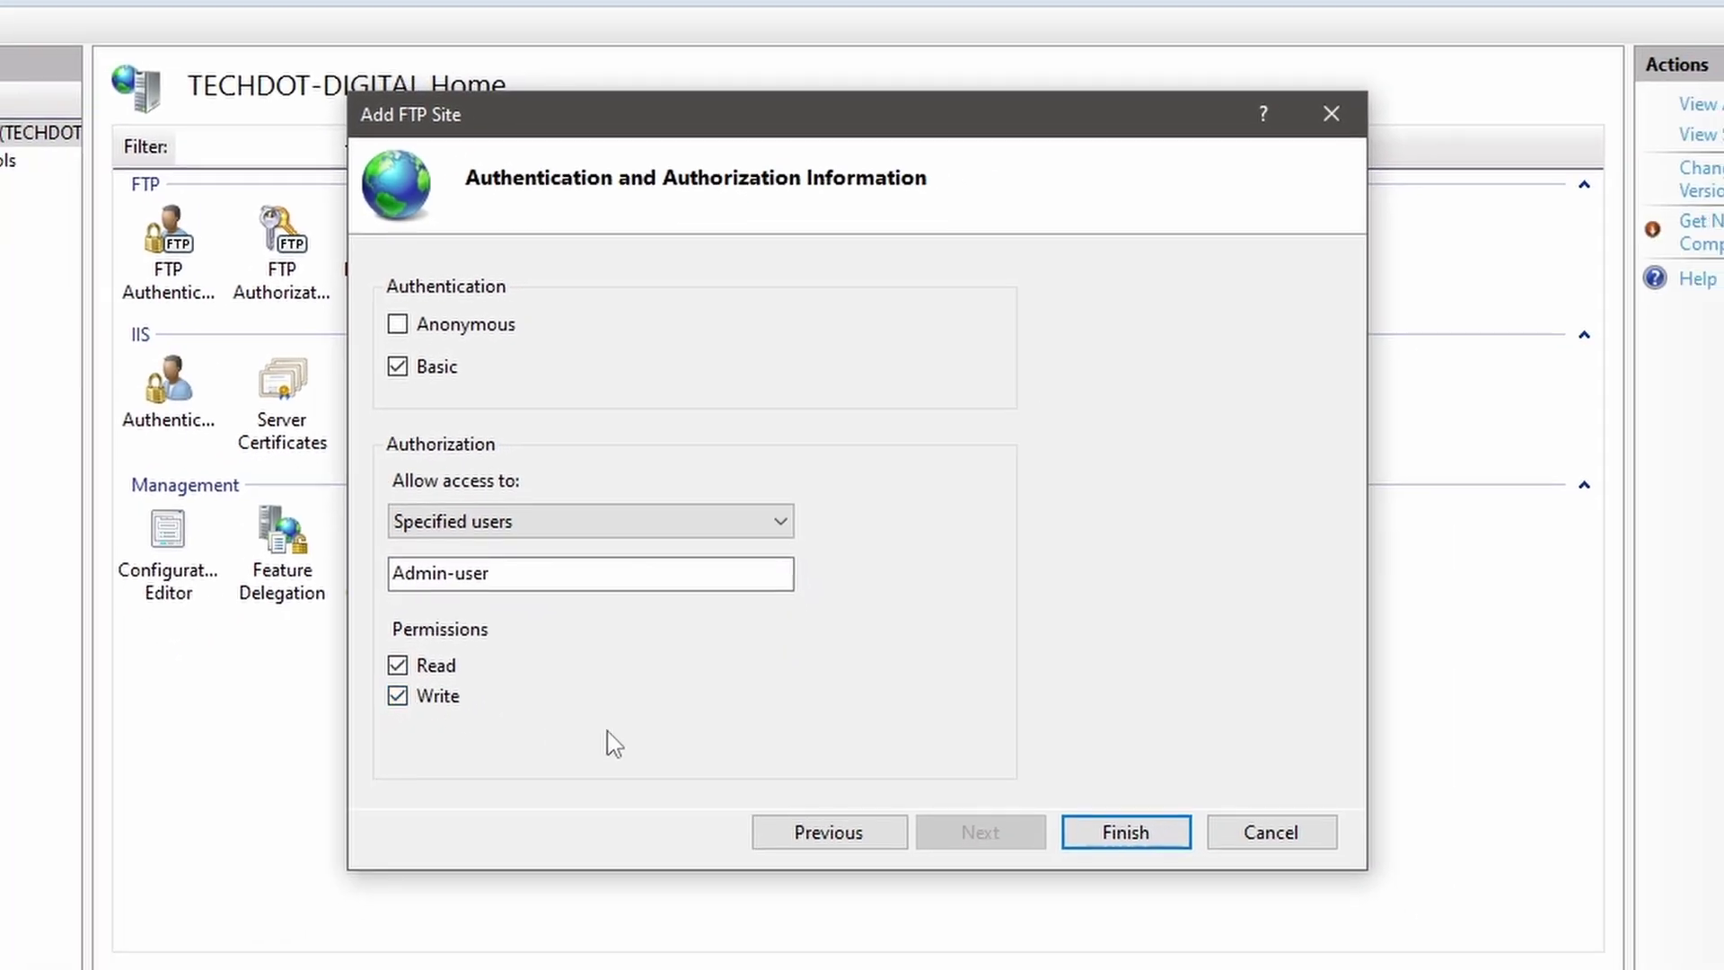
{"action": "left_click", "coordinate": [1118, 831]}
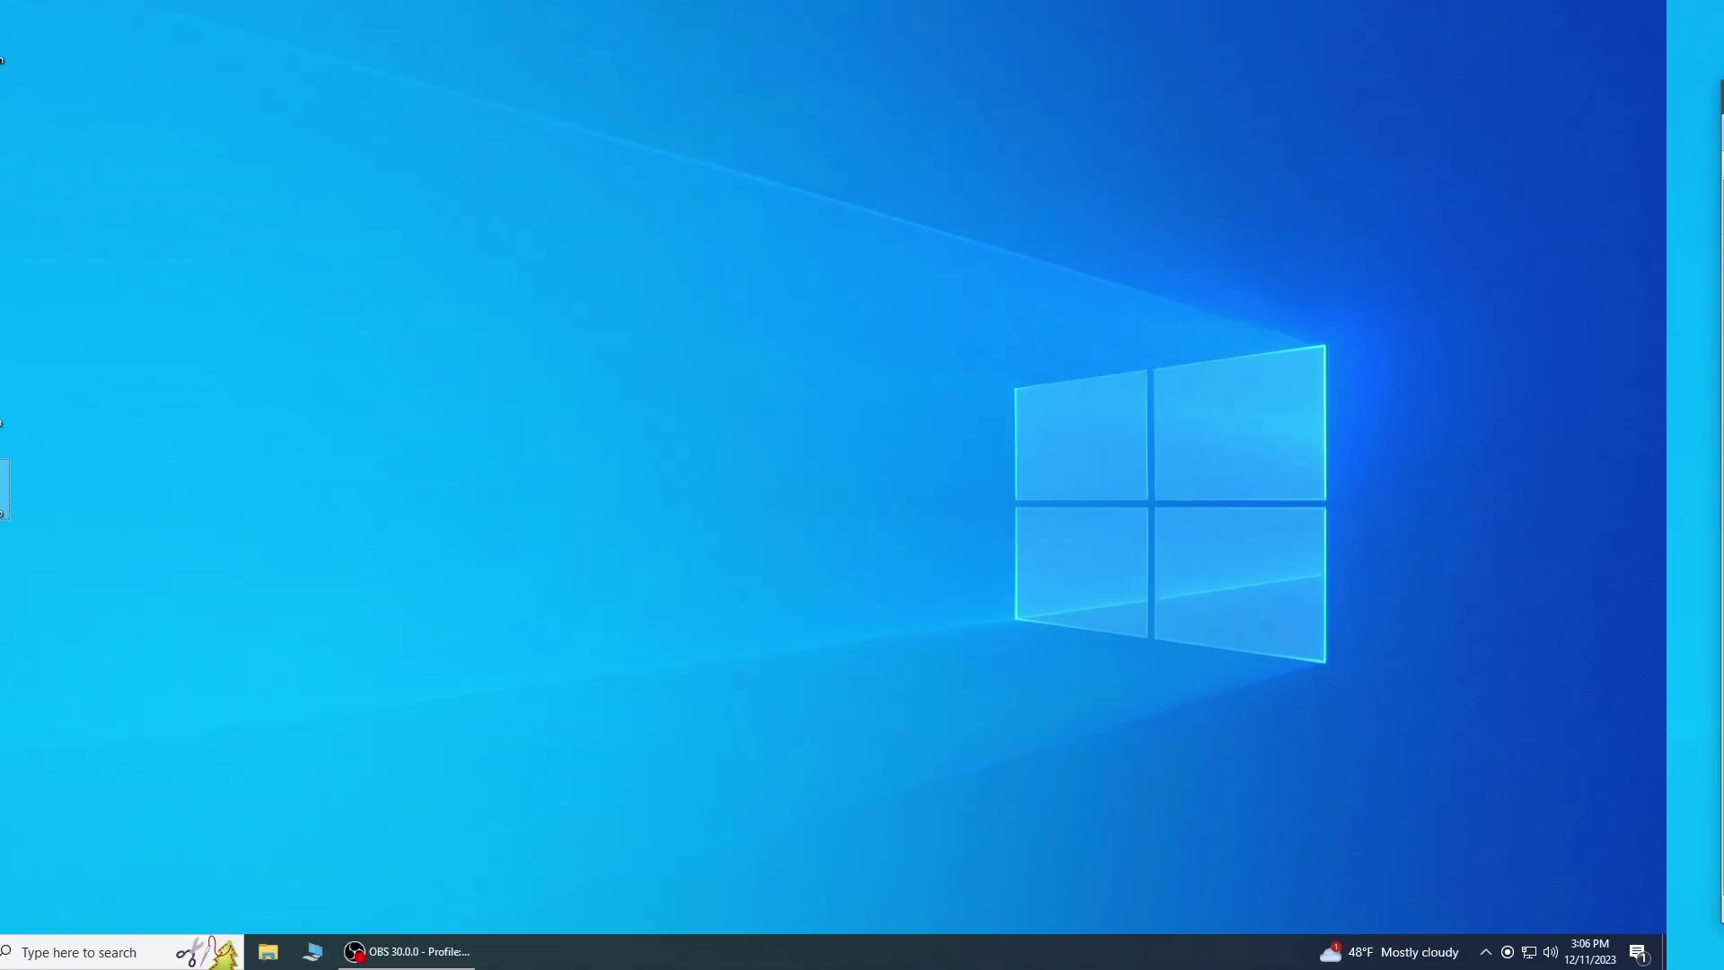
{"action": "left_click", "coordinate": [27, 950]}
Step: In Settings > Accounts, start adding another user without a Microsoft account
{"action": "mouse_move", "coordinate": [36, 870]}
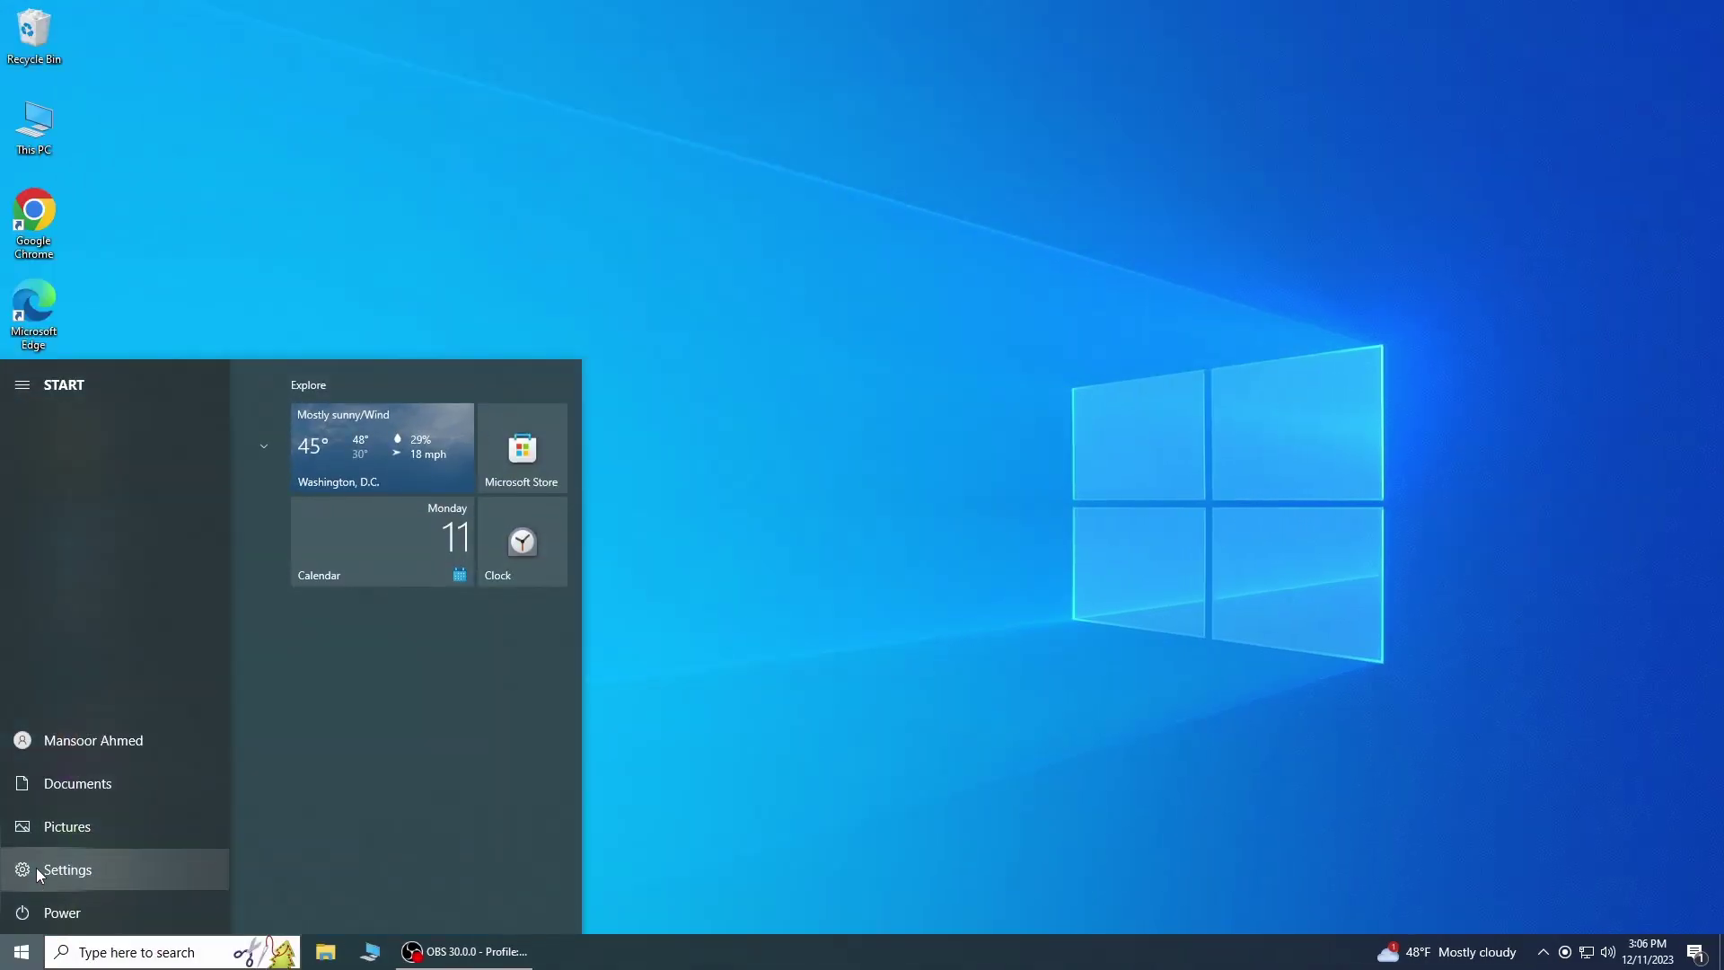
{"action": "left_click", "coordinate": [36, 869]}
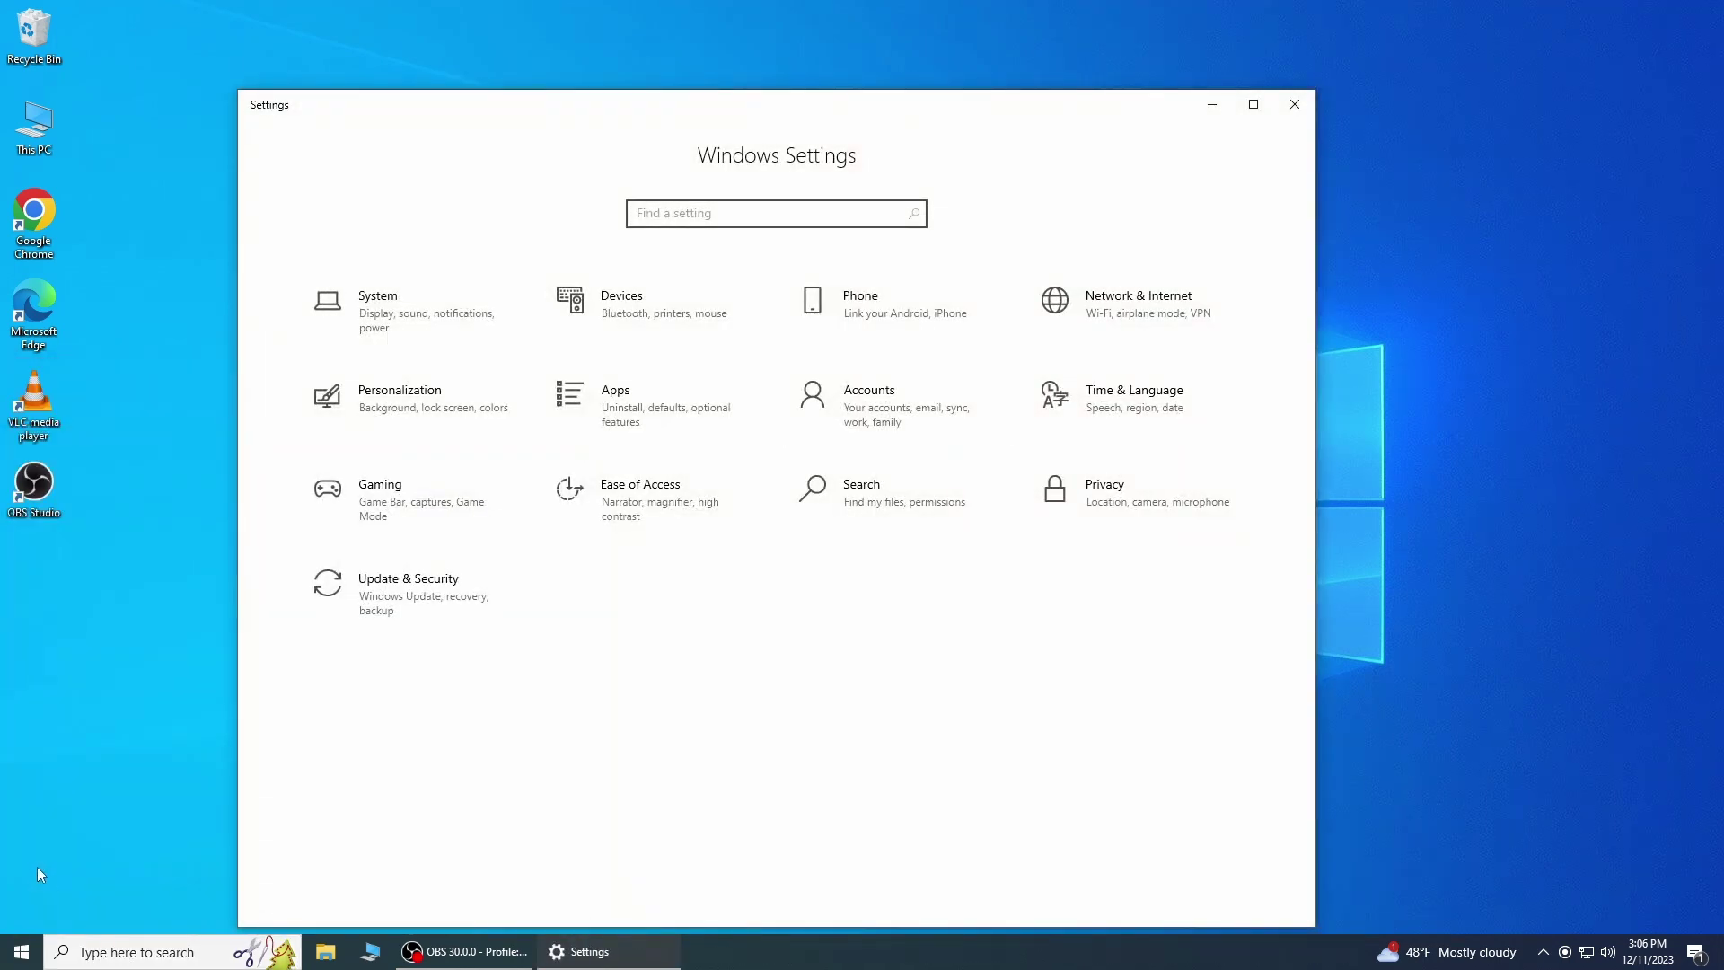
{"action": "left_click", "coordinate": [898, 400]}
{"action": "left_click", "coordinate": [413, 464]}
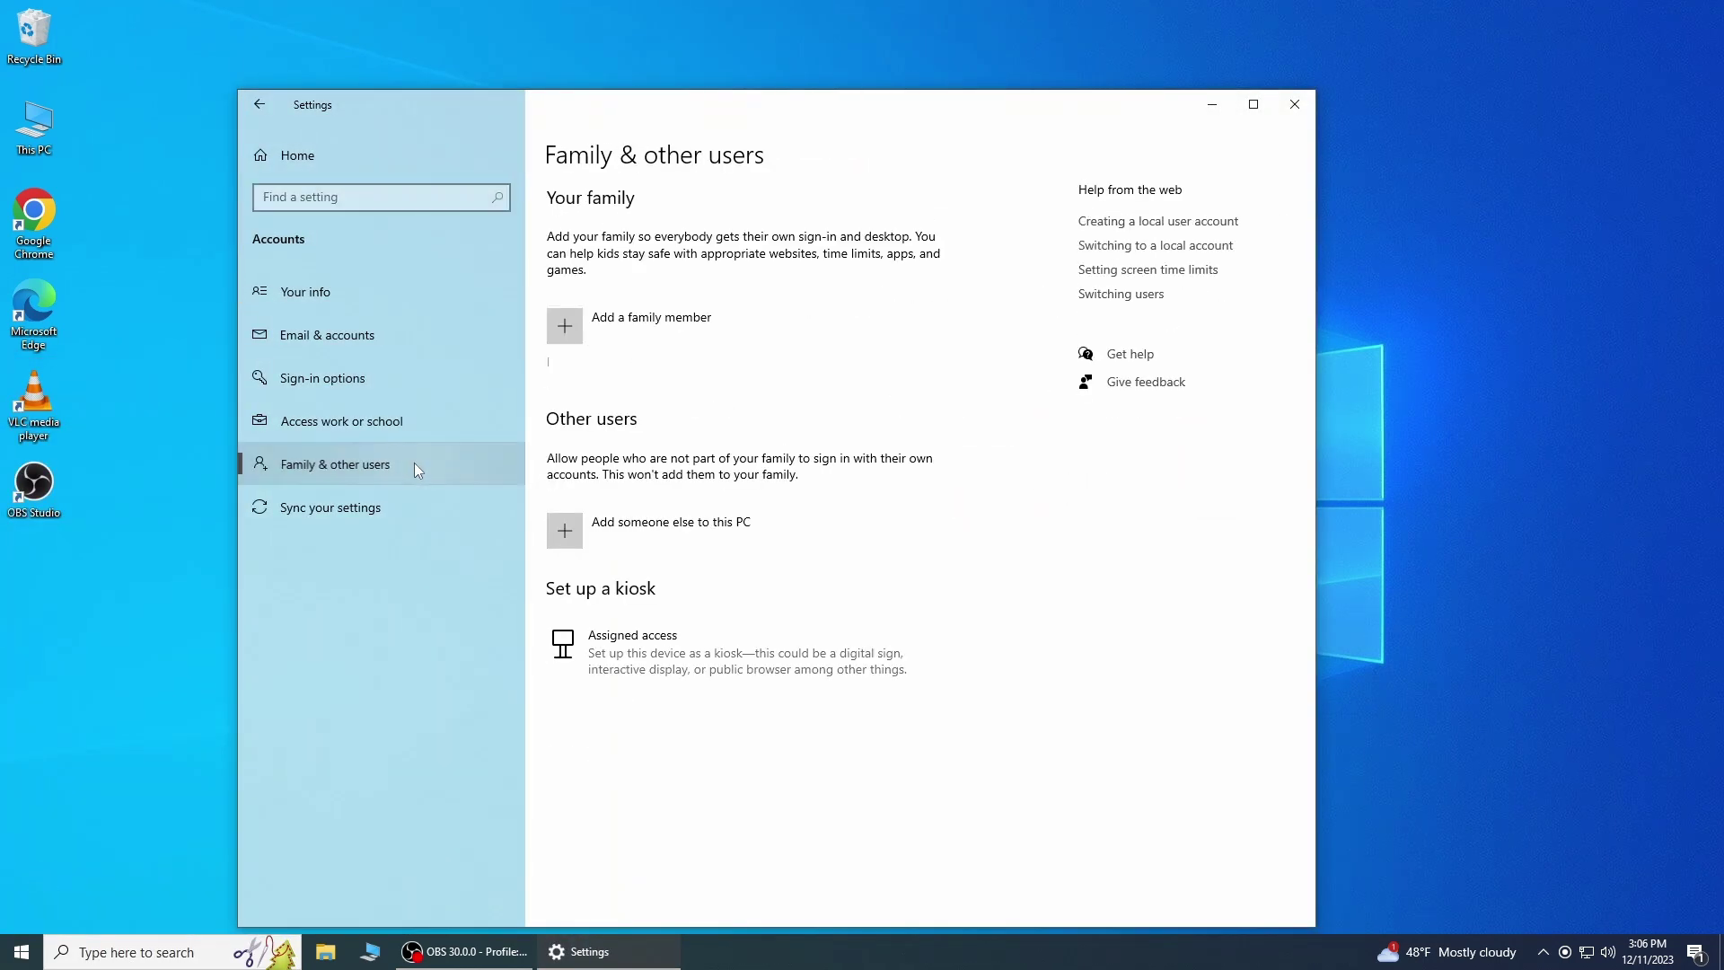
{"action": "left_click", "coordinate": [573, 528]}
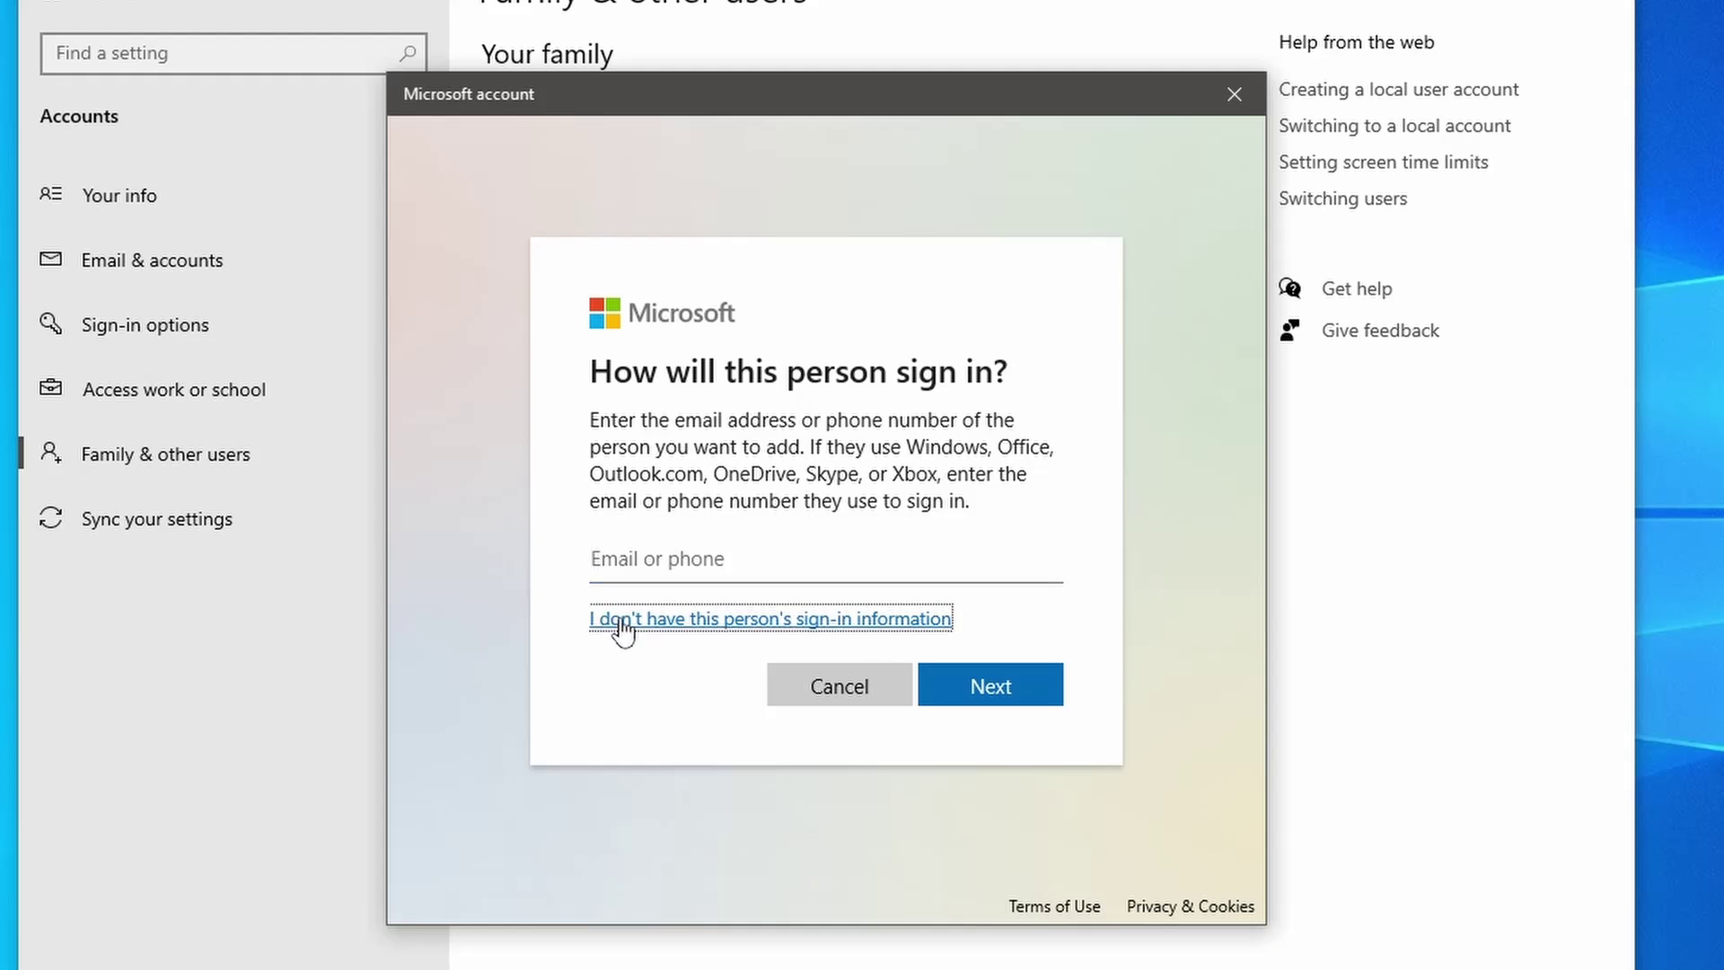
{"action": "left_click", "coordinate": [639, 575]}
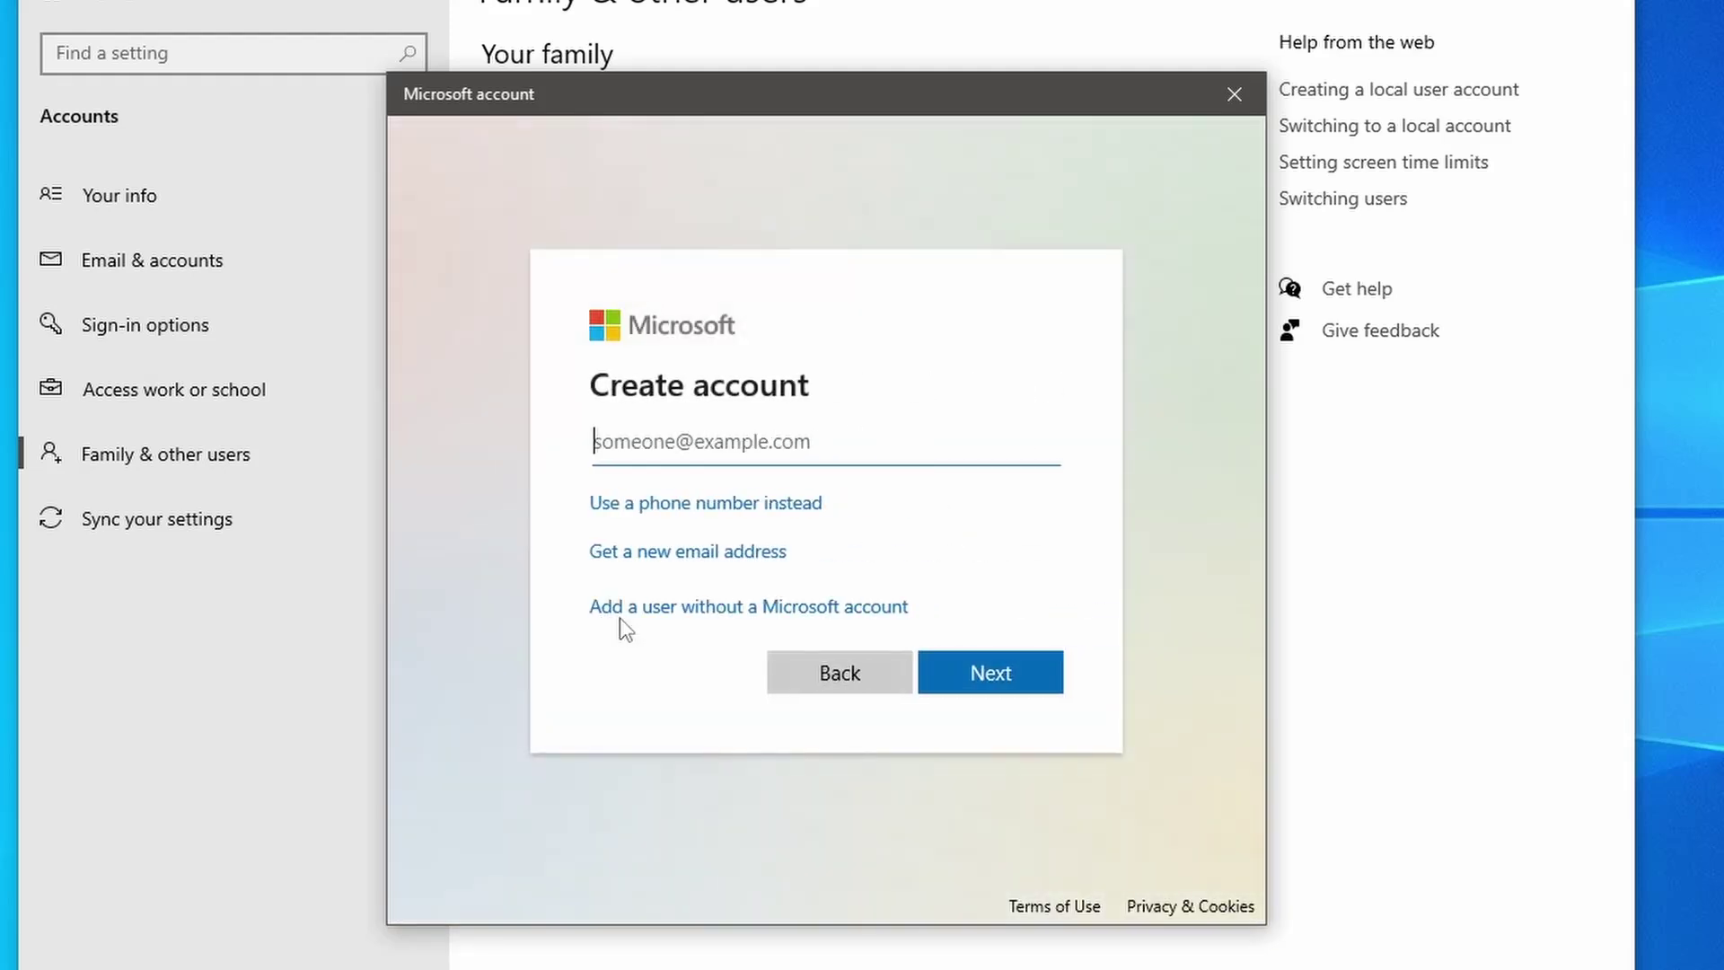
{"action": "left_click", "coordinate": [656, 611]}
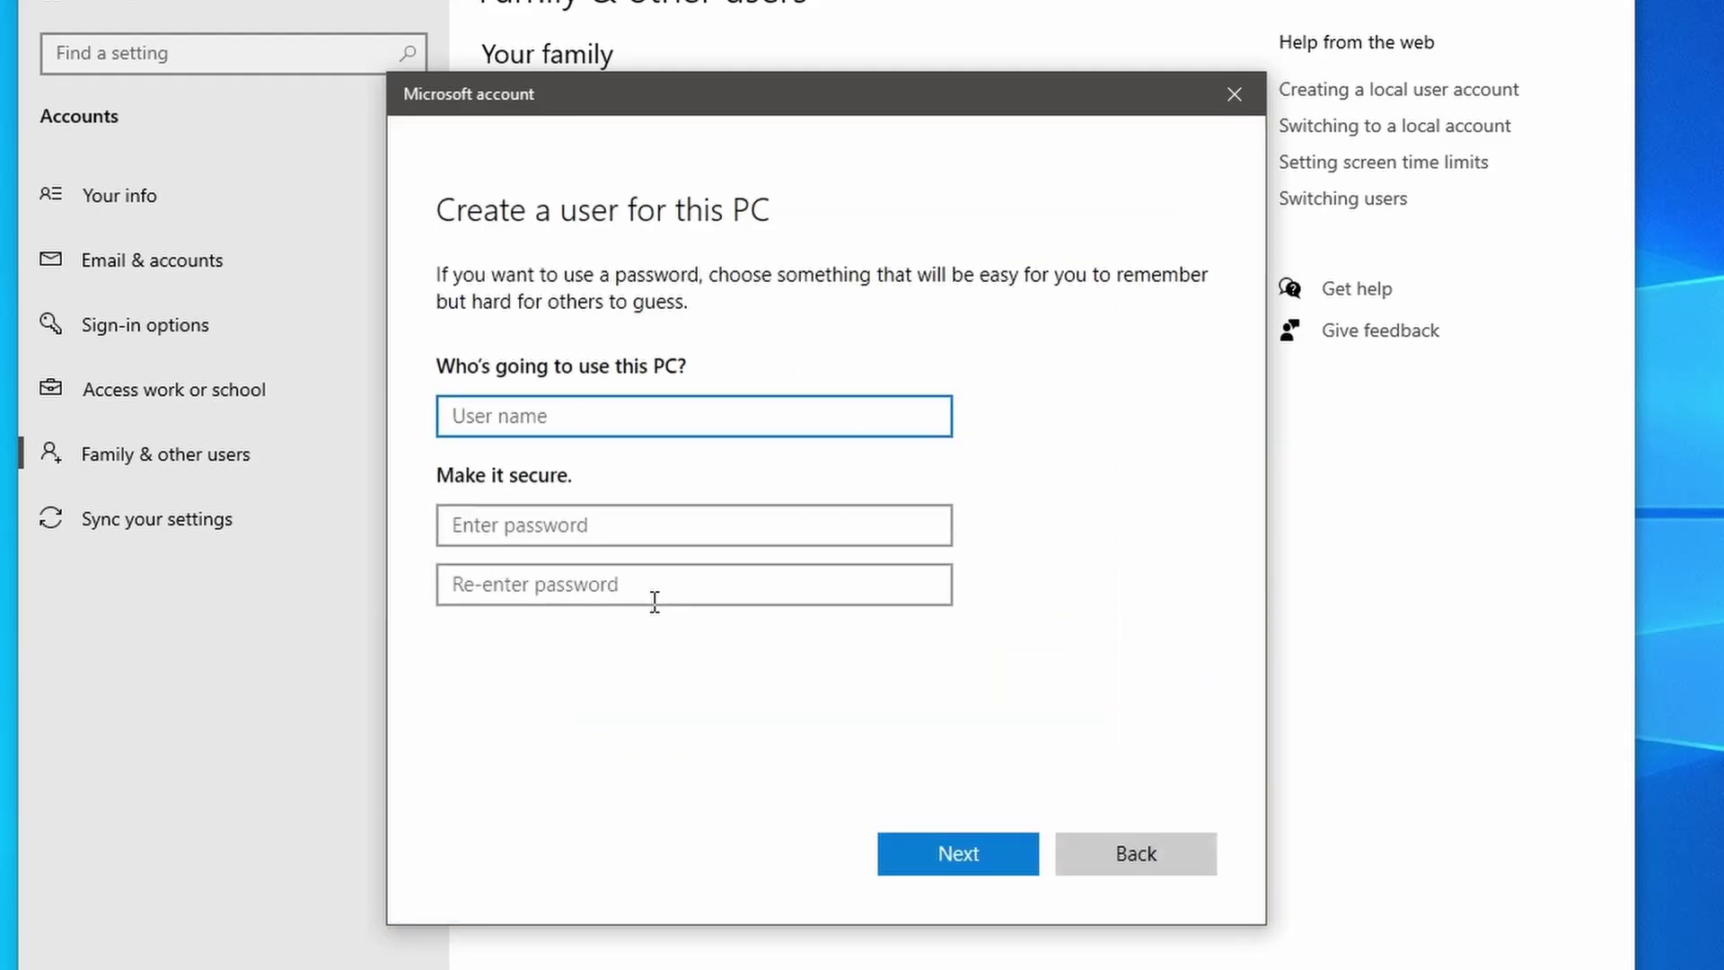
Step: Enter user name Admin-user, a password and a security answer, then create the account
{"action": "type", "text": "Admin-user"}
{"action": "key", "text": "Tab"}
{"action": "type", "text": "123456"}
{"action": "key", "text": "Tab"}
{"action": "type", "text": "123456"}
{"action": "key", "text": "Tab"}
{"action": "key", "text": "Tab"}
{"action": "type", "text": "Karachi"}
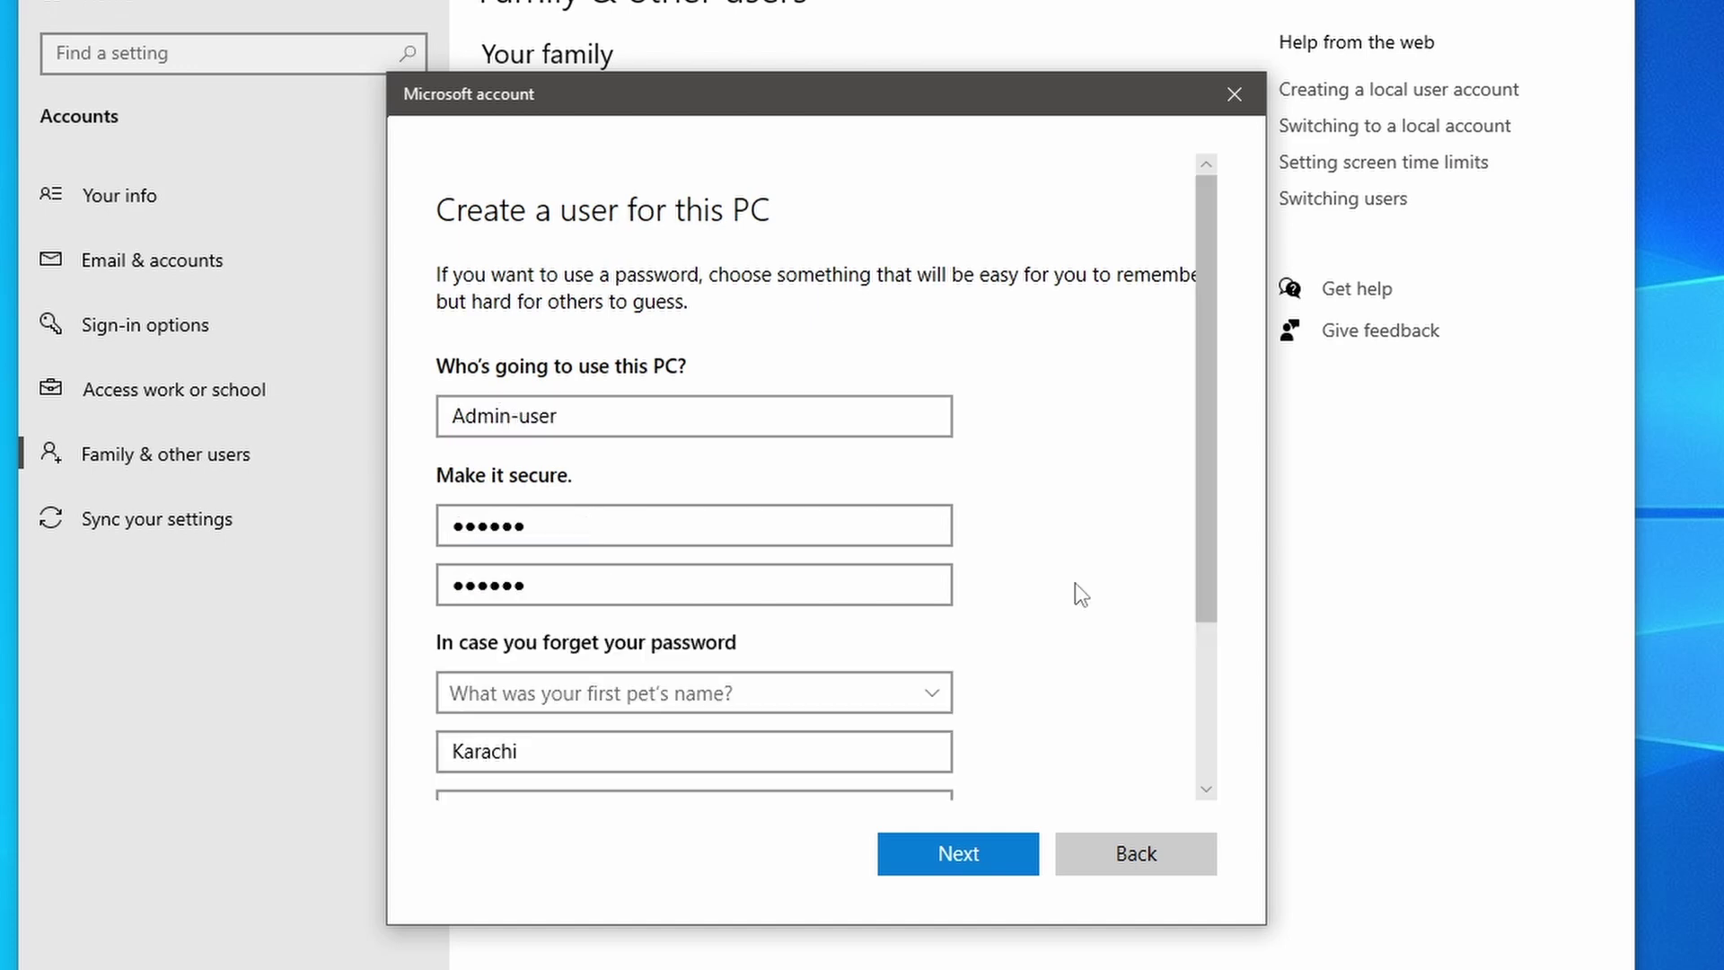
{"action": "left_click", "coordinate": [991, 853]}
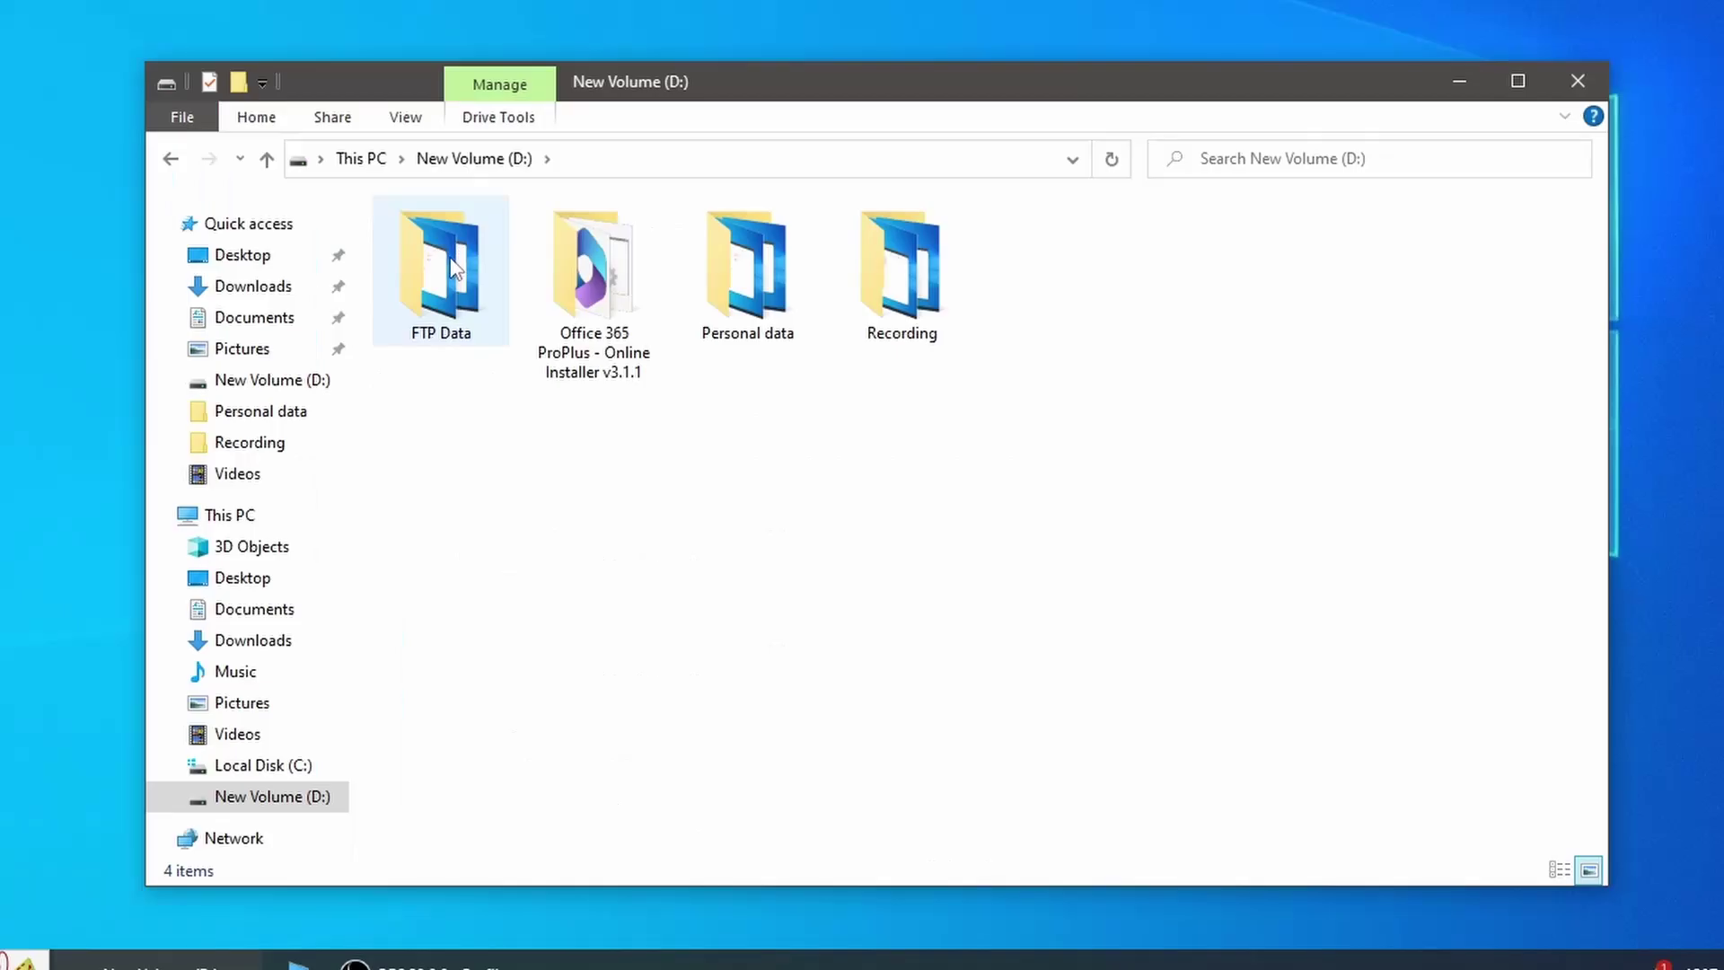
Step: Add Admin-user to the FTP Data folder's security permissions list
{"action": "left_click", "coordinate": [445, 257]}
{"action": "right_click", "coordinate": [444, 257]}
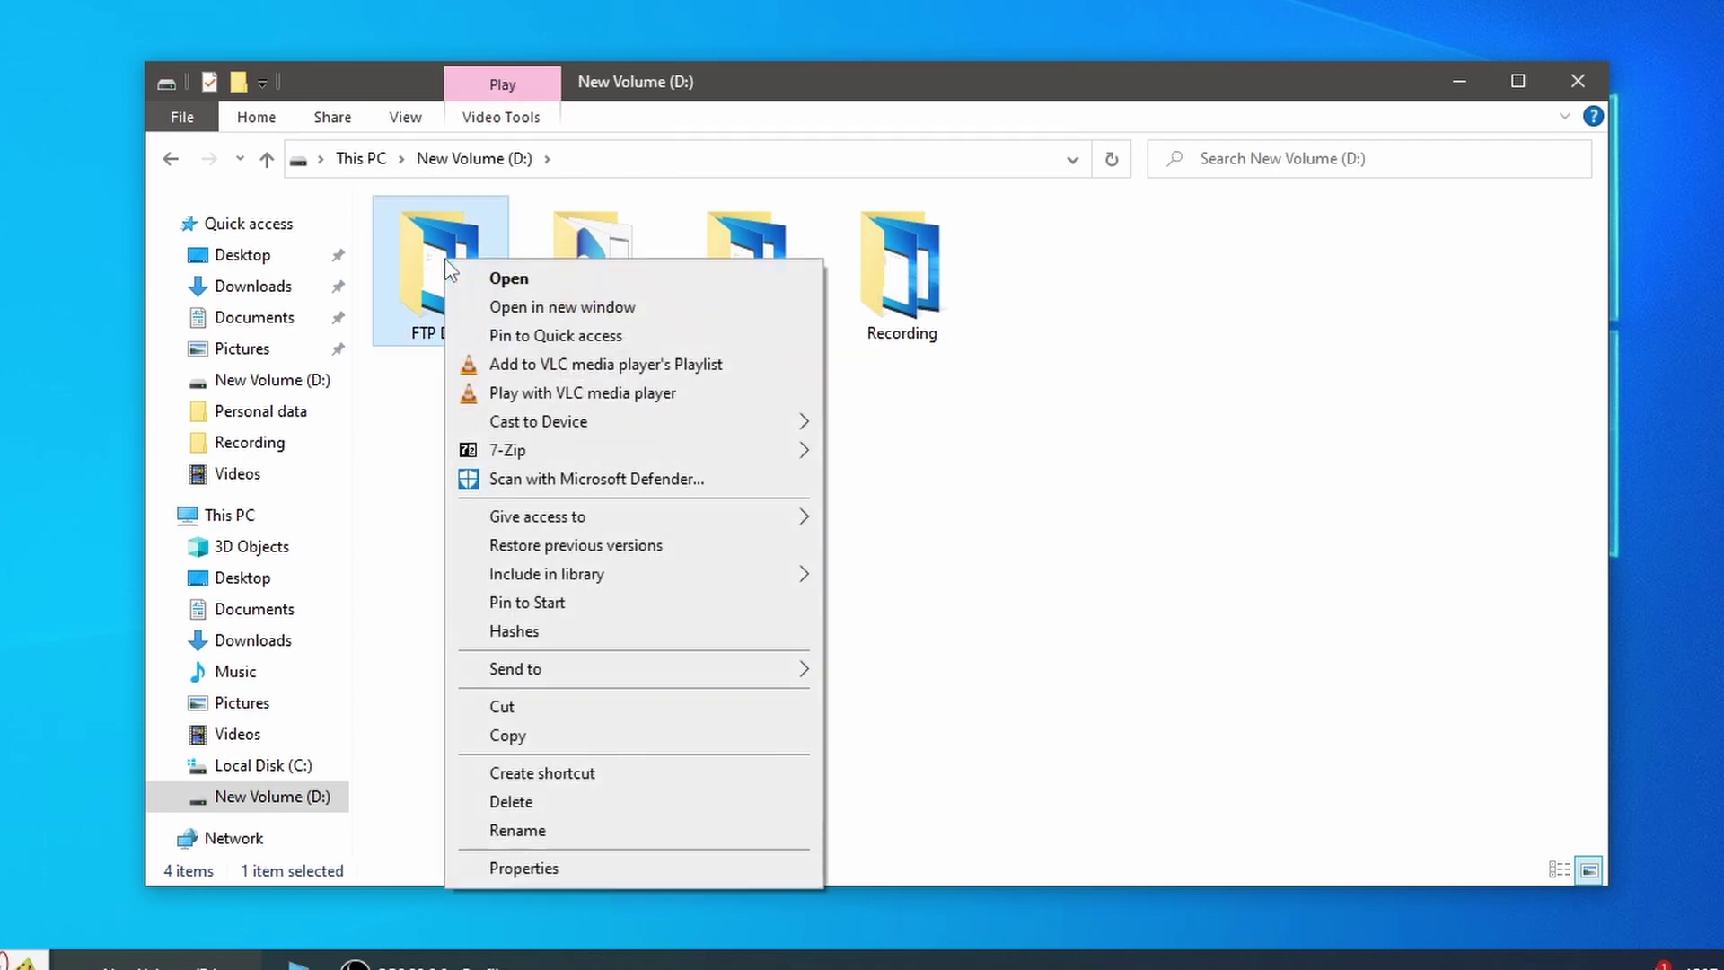
{"action": "left_click", "coordinate": [540, 867]}
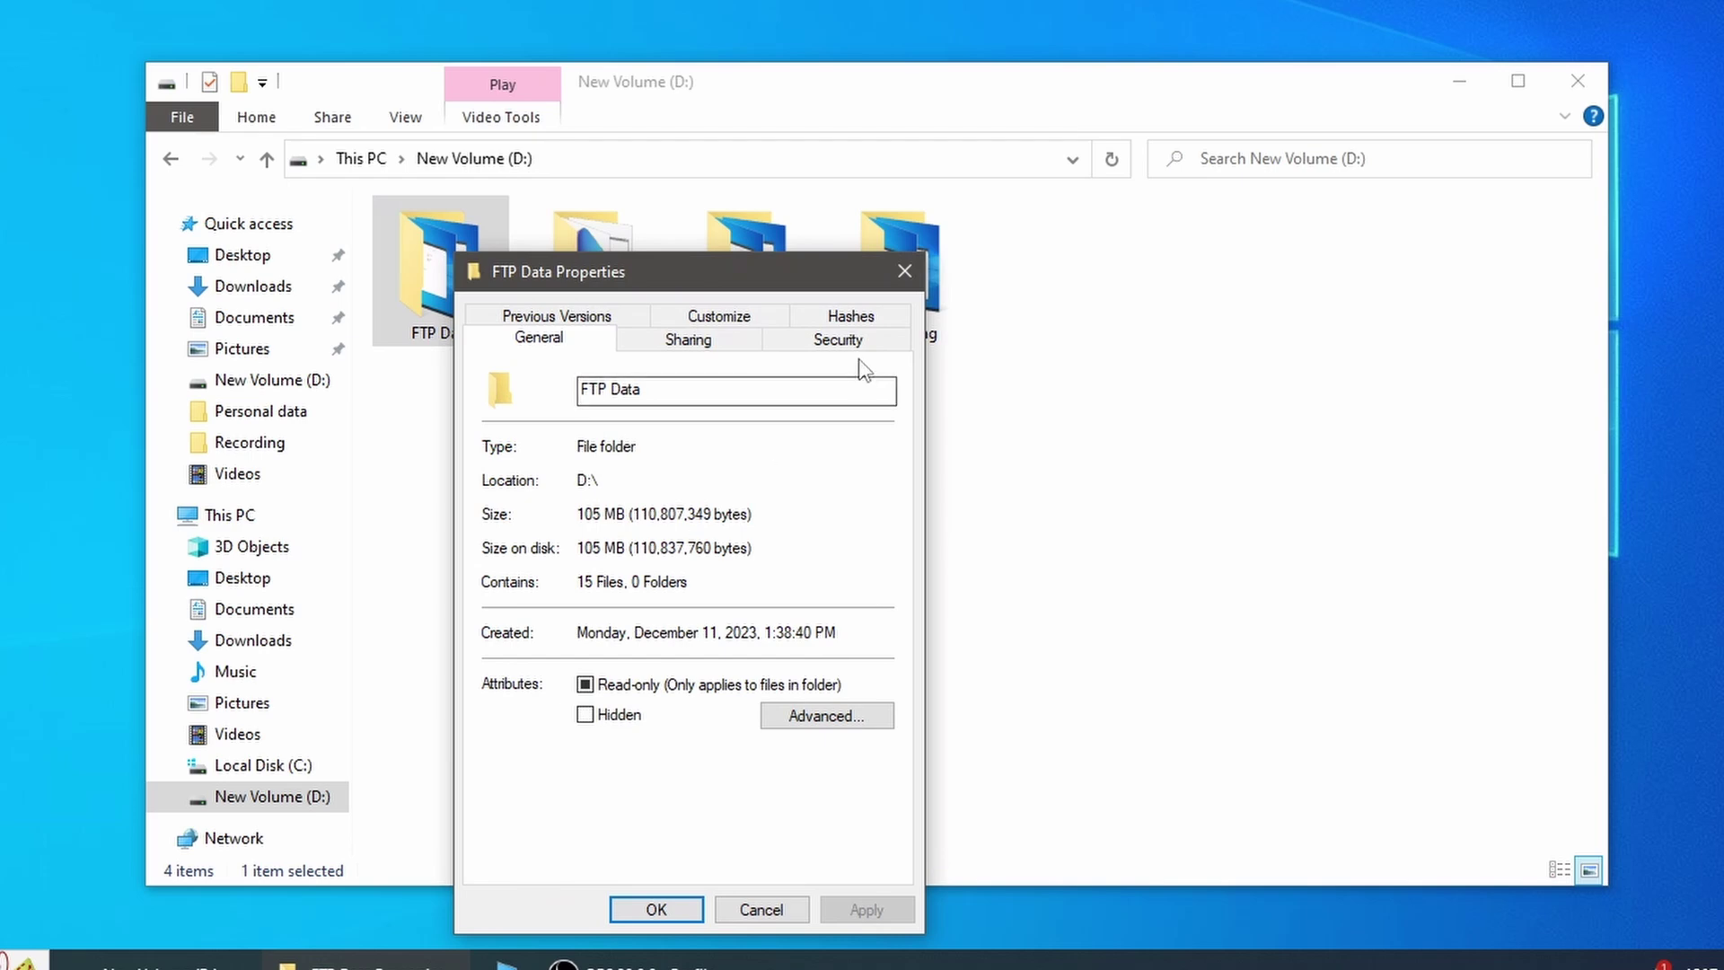
{"action": "left_click", "coordinate": [844, 339]}
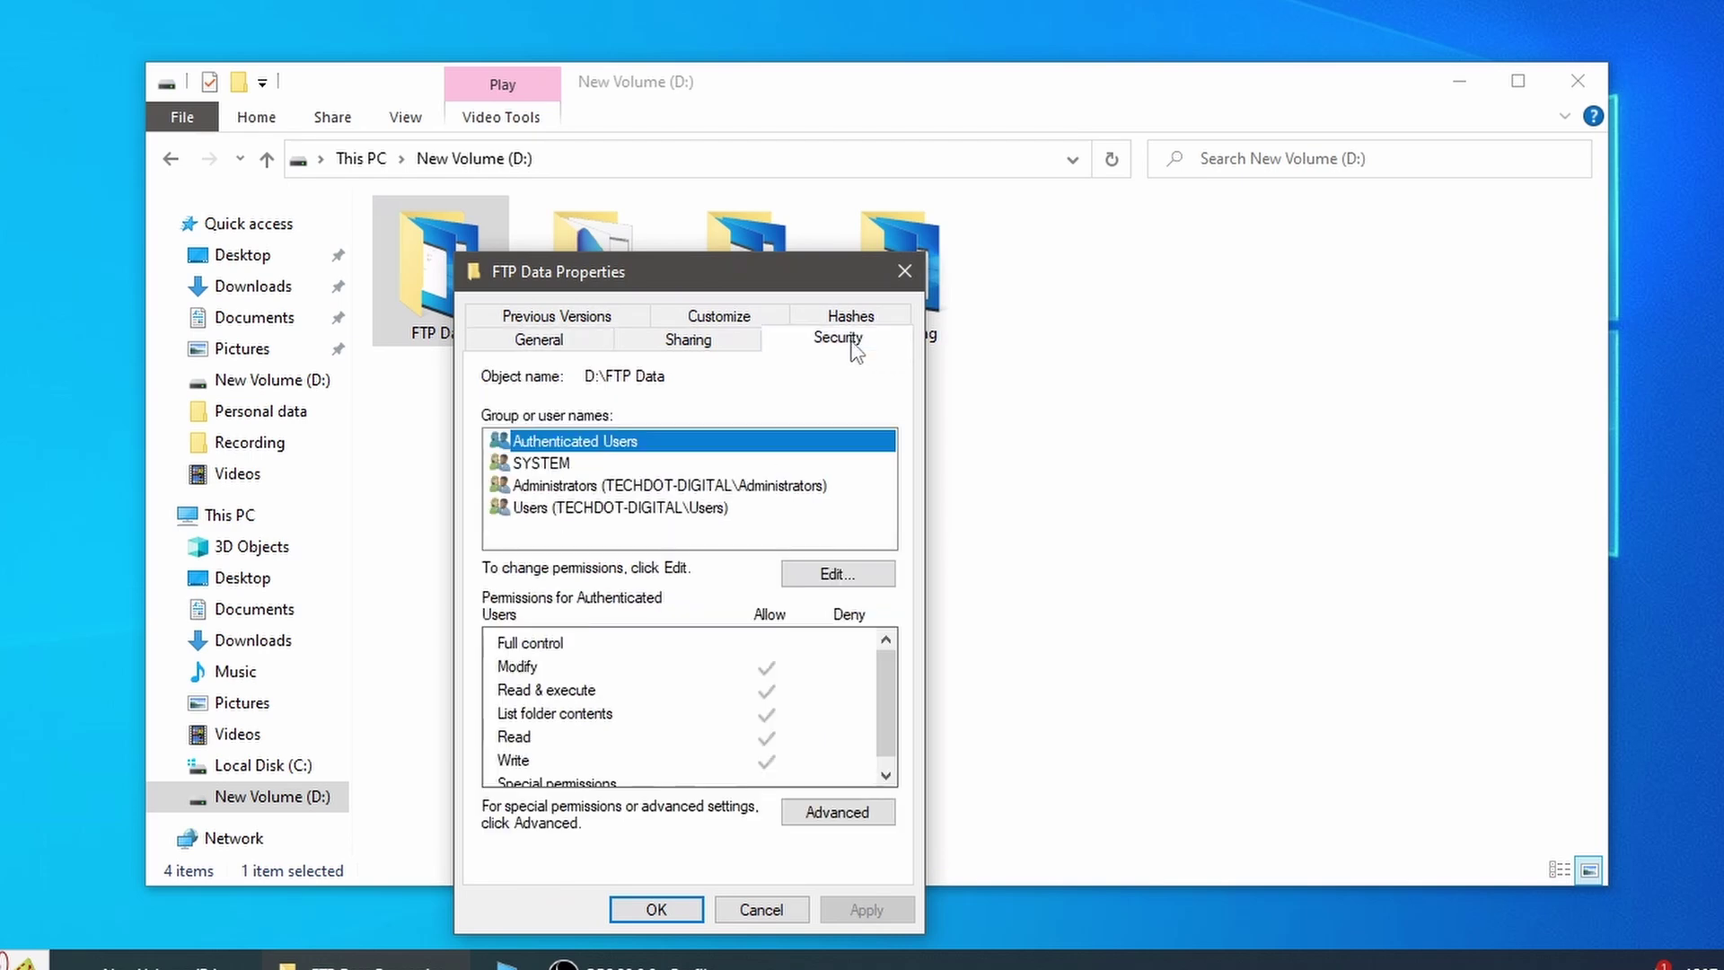
{"action": "left_click", "coordinate": [817, 576]}
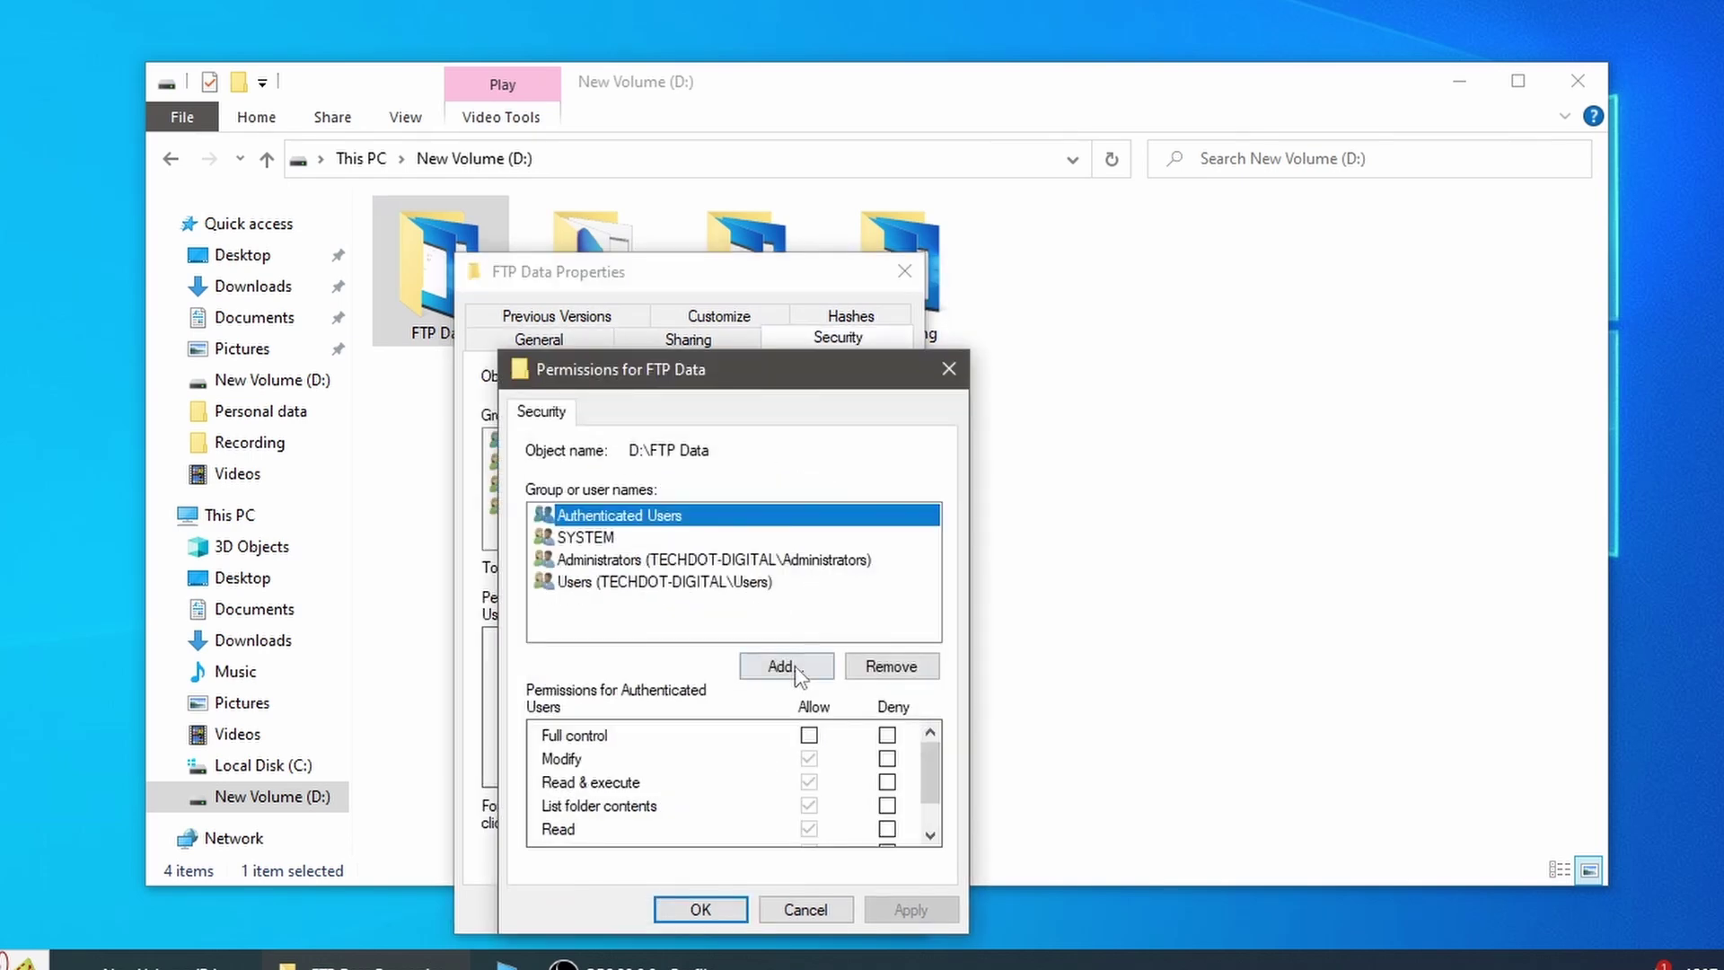
{"action": "left_click", "coordinate": [793, 665]}
{"action": "type", "text": "Admin-user"}
{"action": "left_click", "coordinate": [979, 614]}
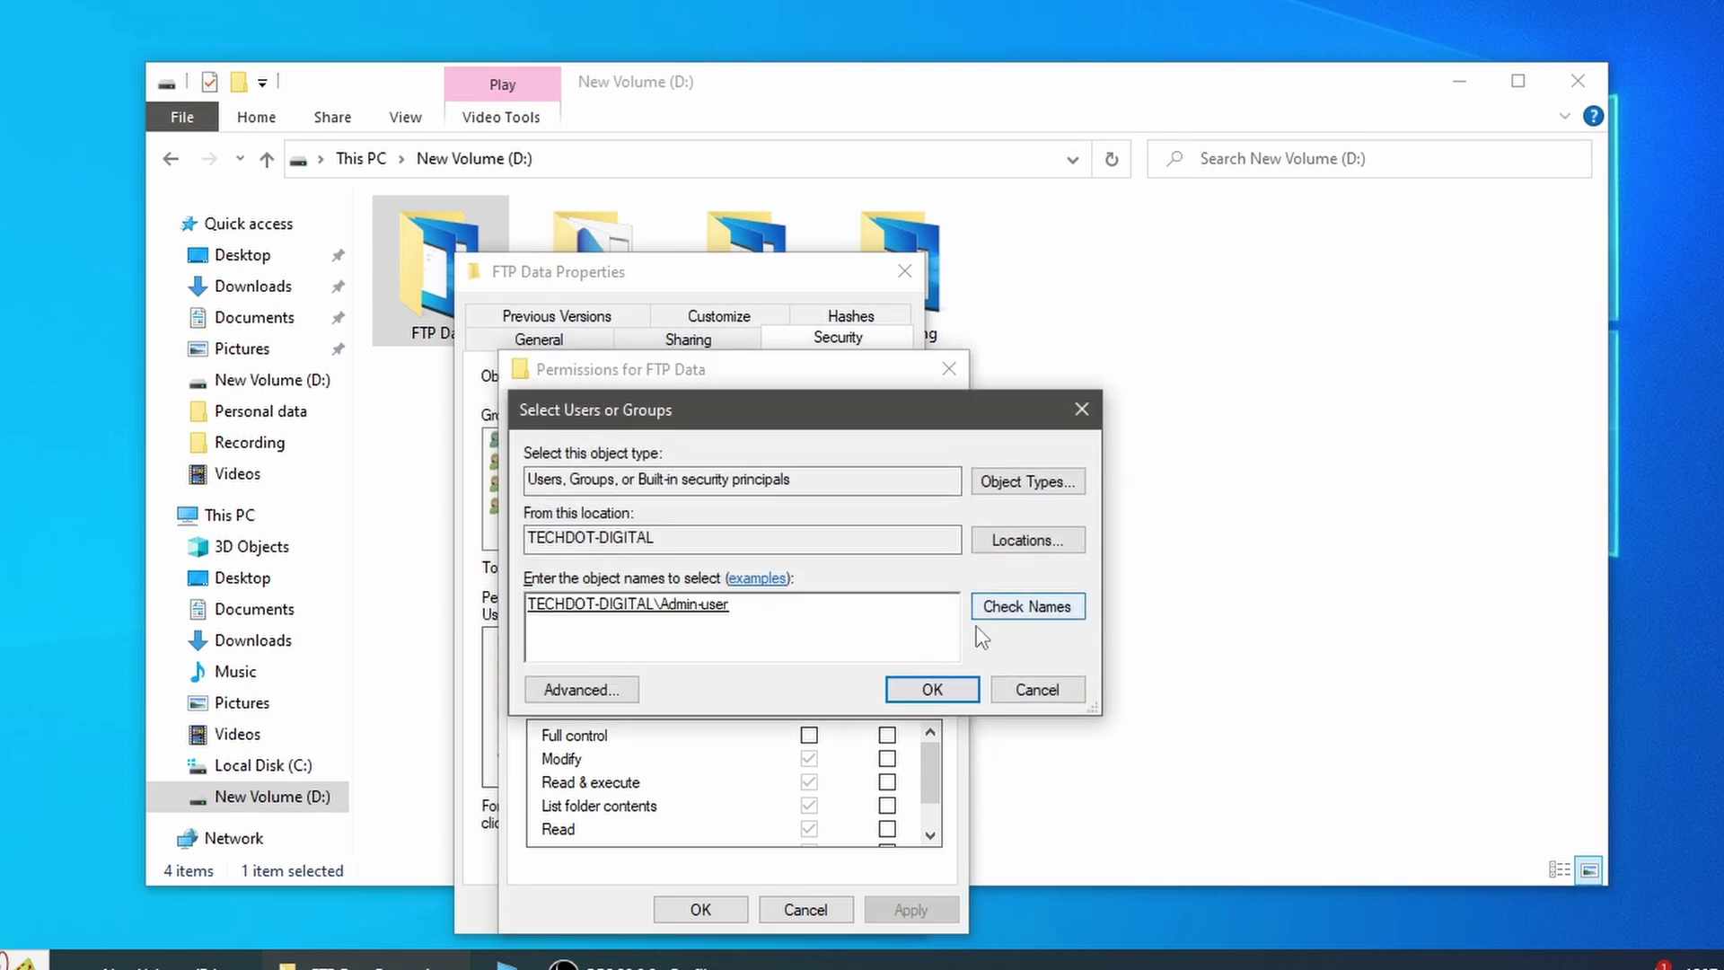
{"action": "left_click", "coordinate": [897, 688]}
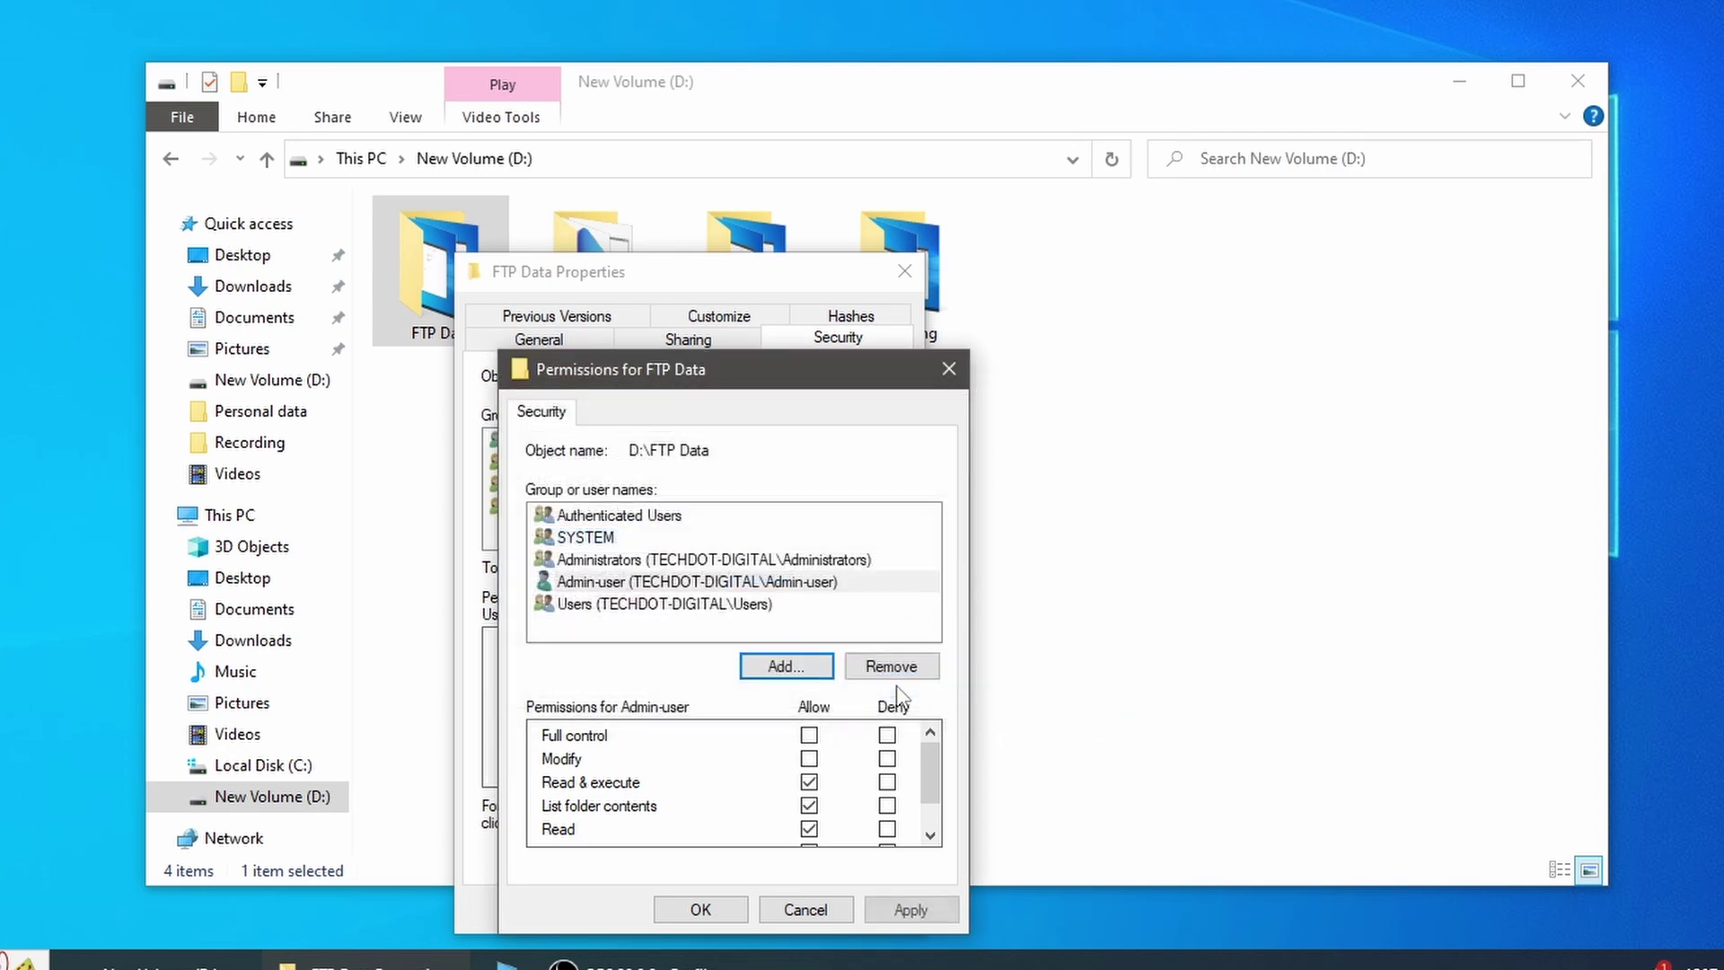
Step: Grant Admin-user Full control on FTP Data and apply the change
{"action": "left_click", "coordinate": [826, 586]}
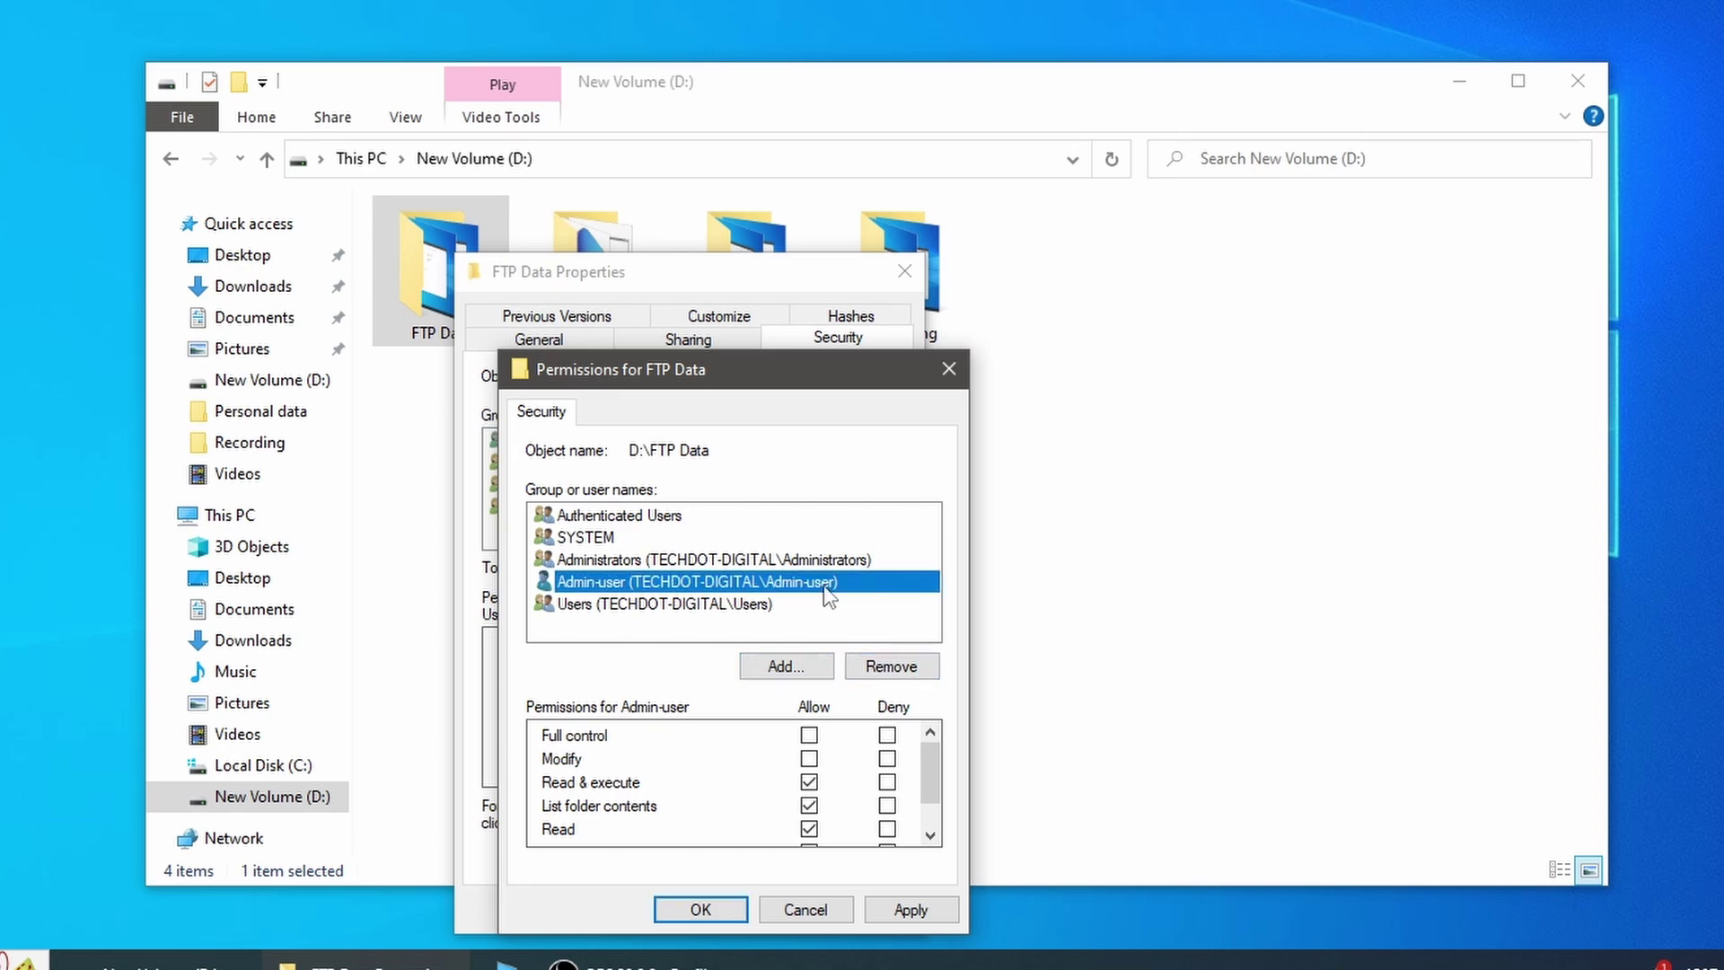
{"action": "left_click", "coordinate": [809, 736]}
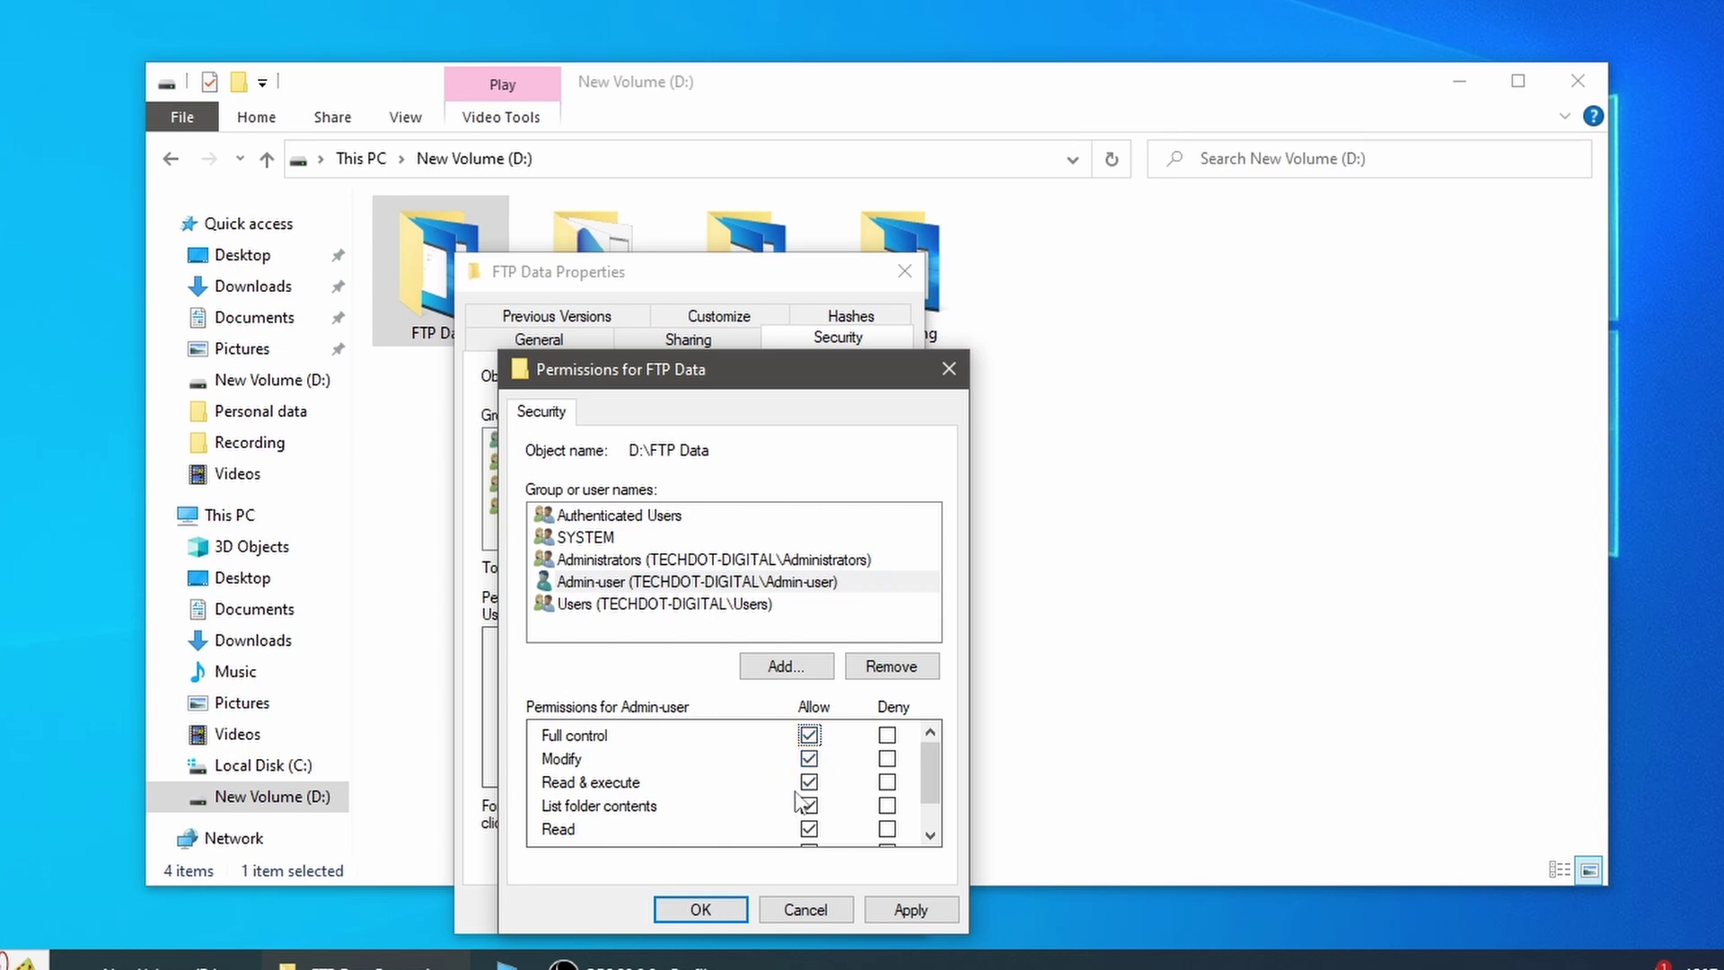
{"action": "left_click", "coordinate": [909, 910]}
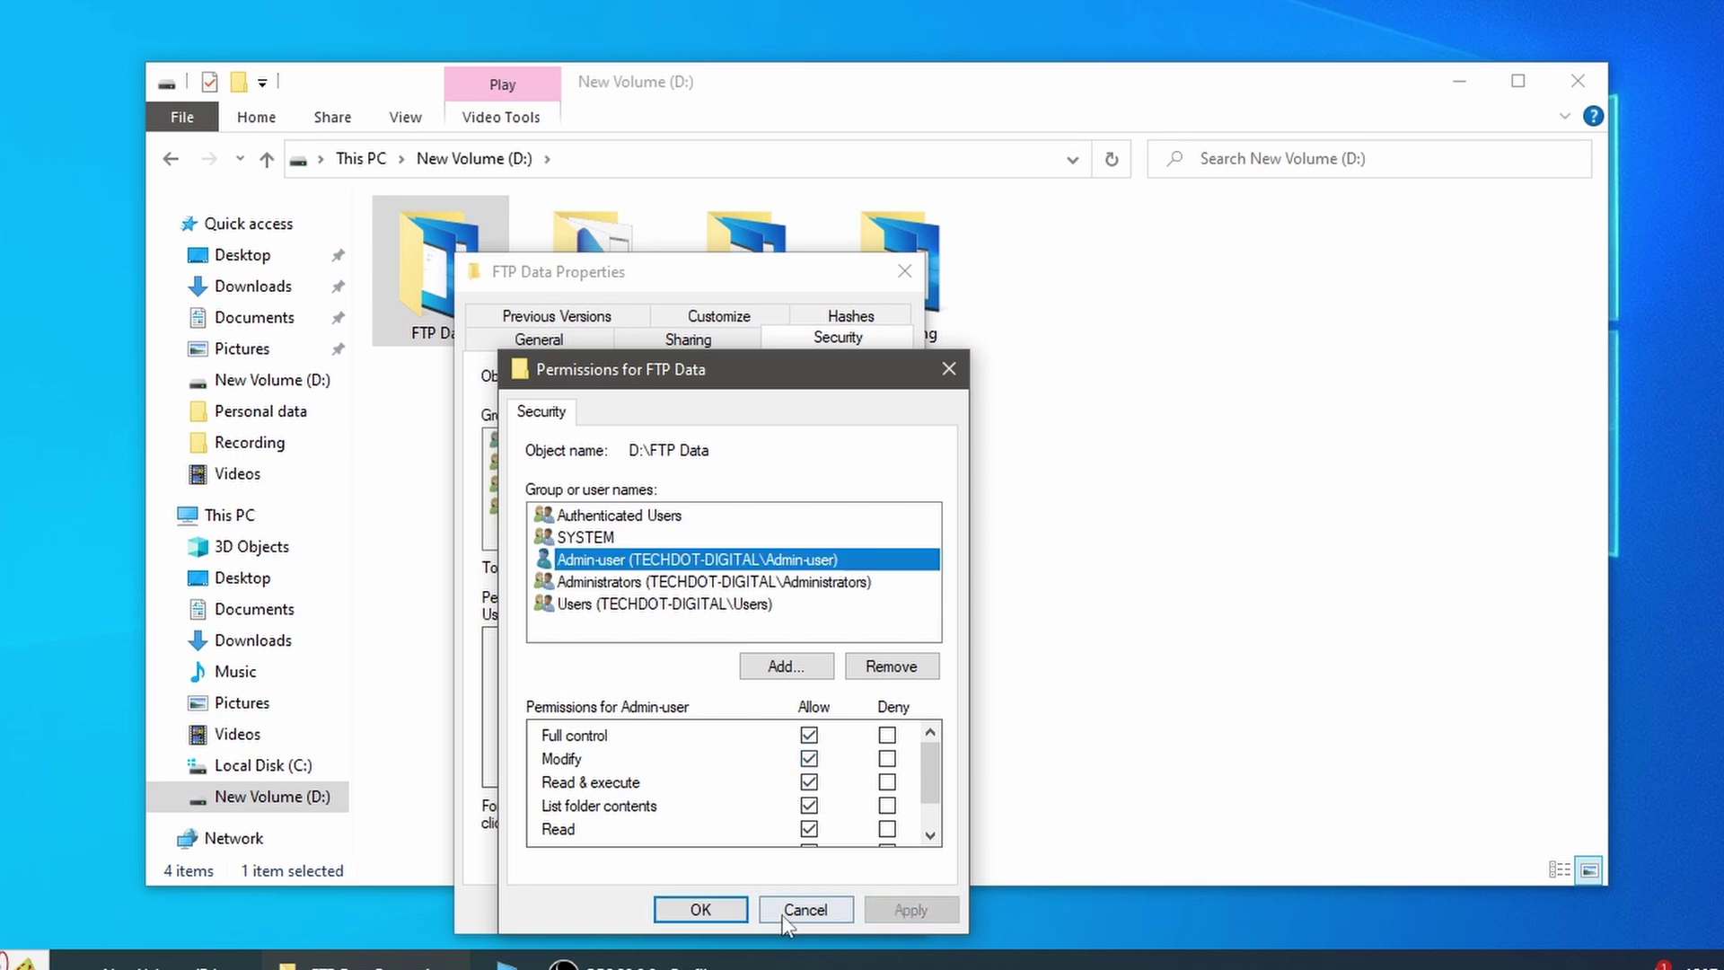
{"action": "left_click", "coordinate": [732, 914]}
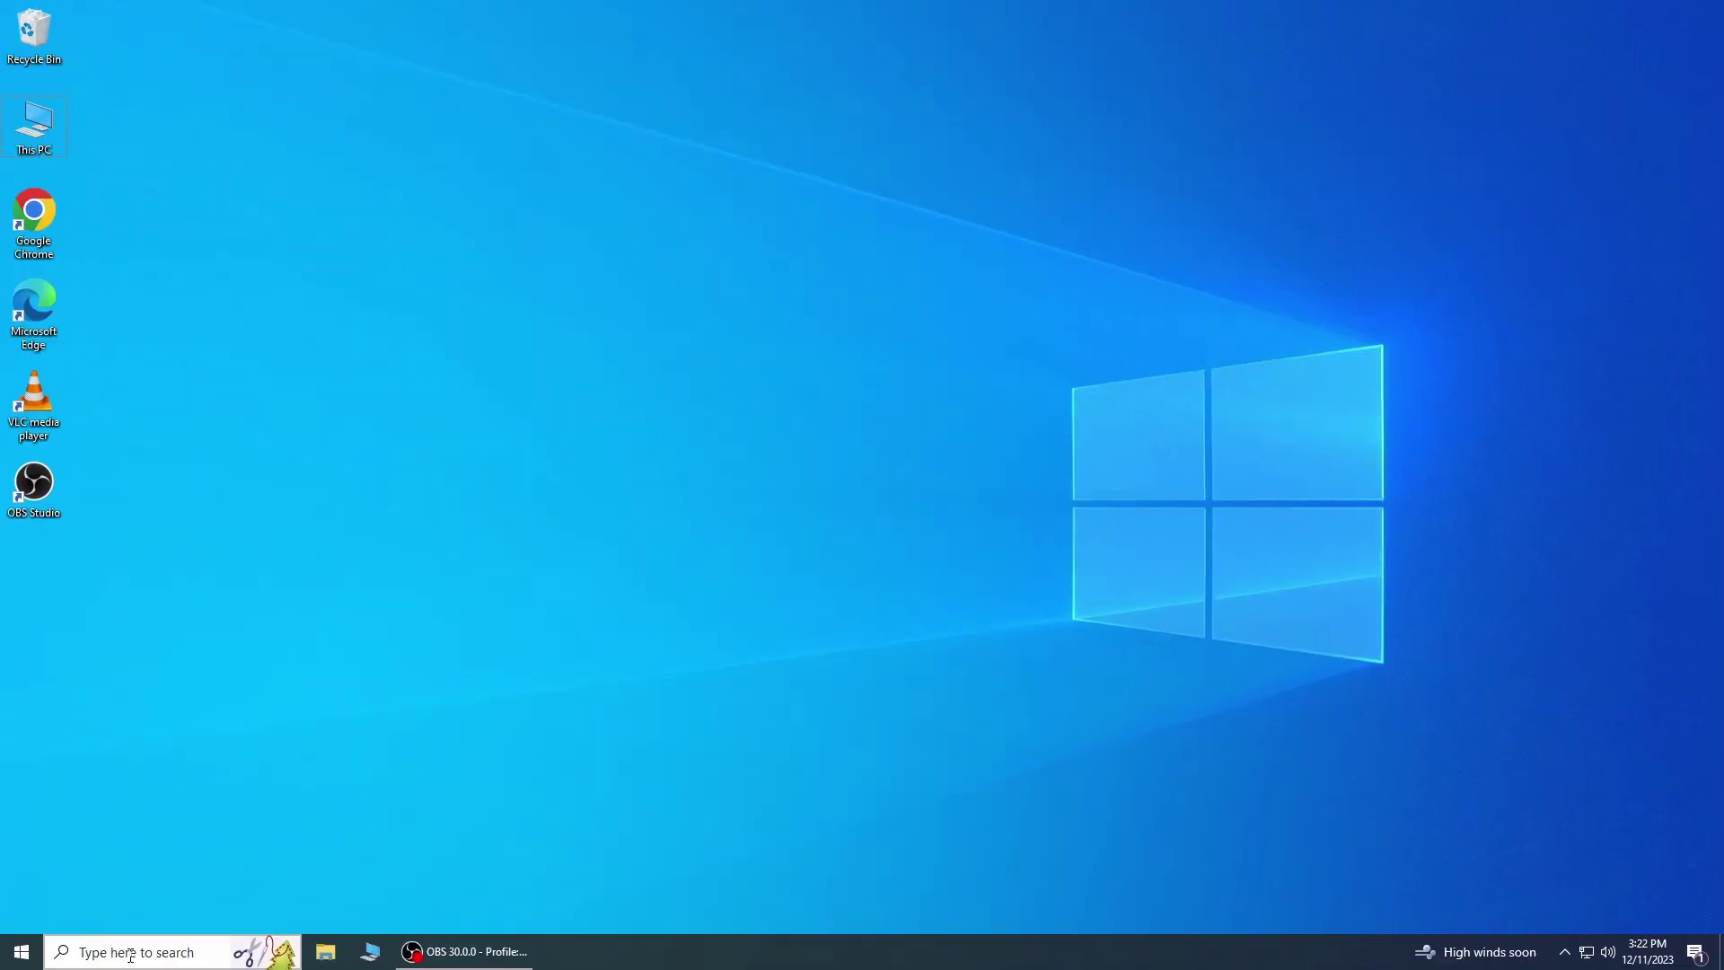
Step: In Windows Defender Firewall's allowed apps, permit FTP Server on Private and Public networks
{"action": "left_click", "coordinate": [130, 954]}
{"action": "type", "text": "windows fire"}
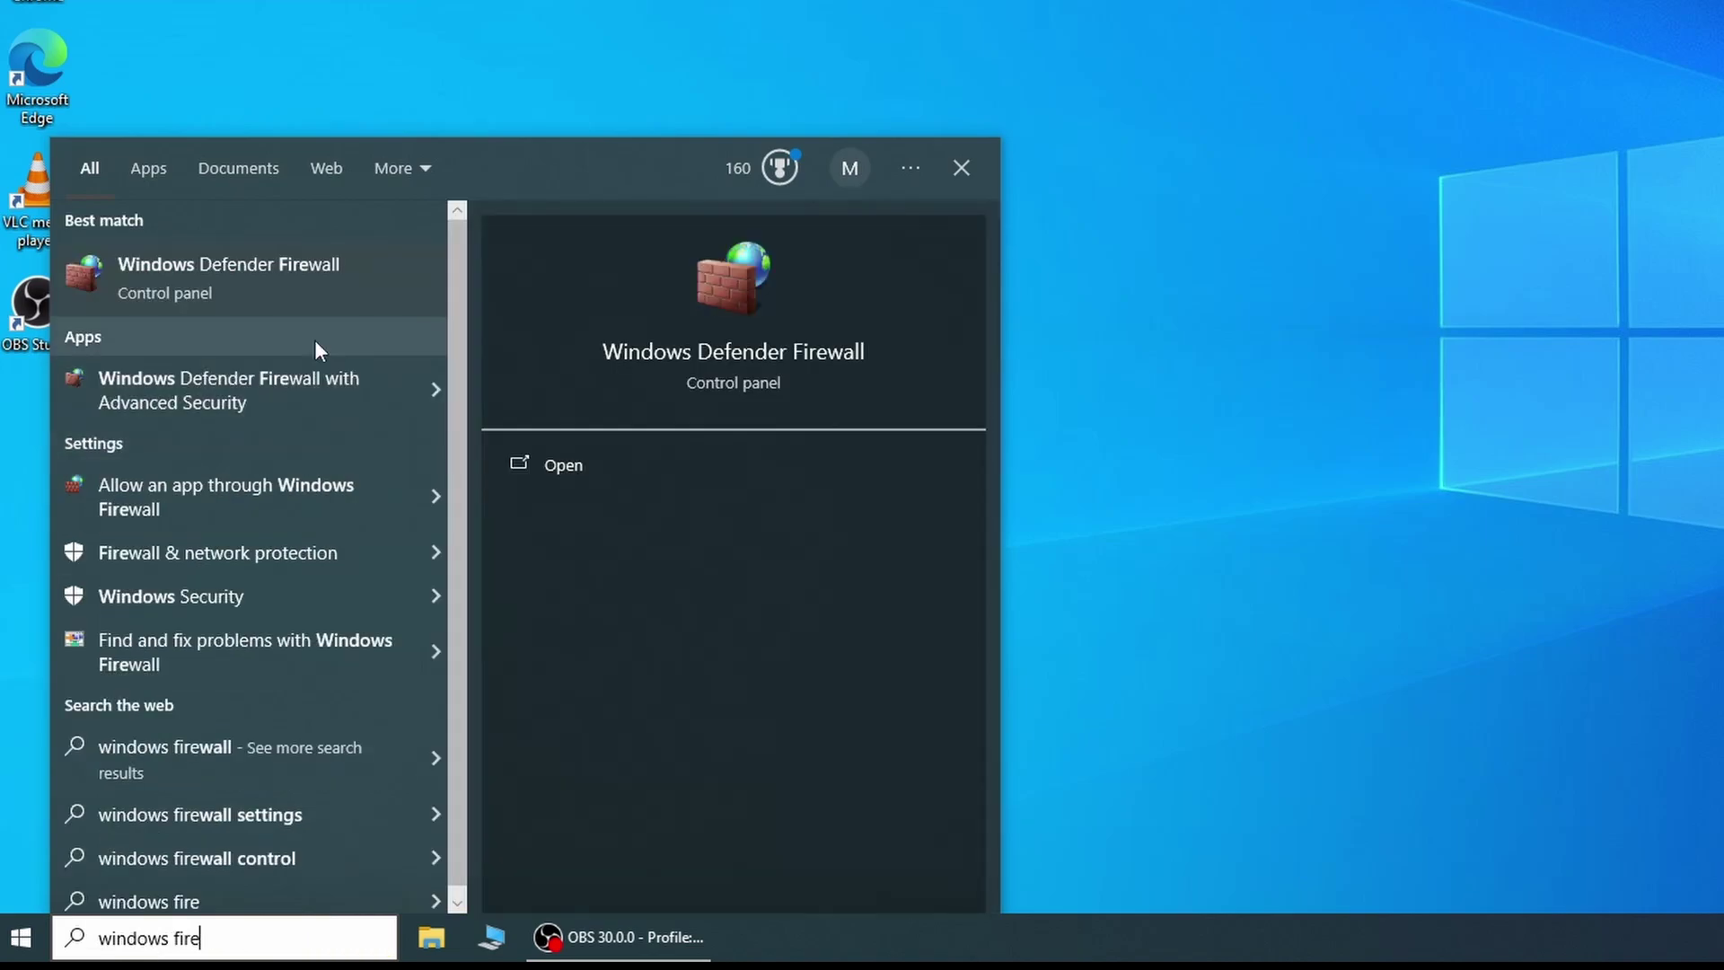
{"action": "left_click", "coordinate": [307, 277]}
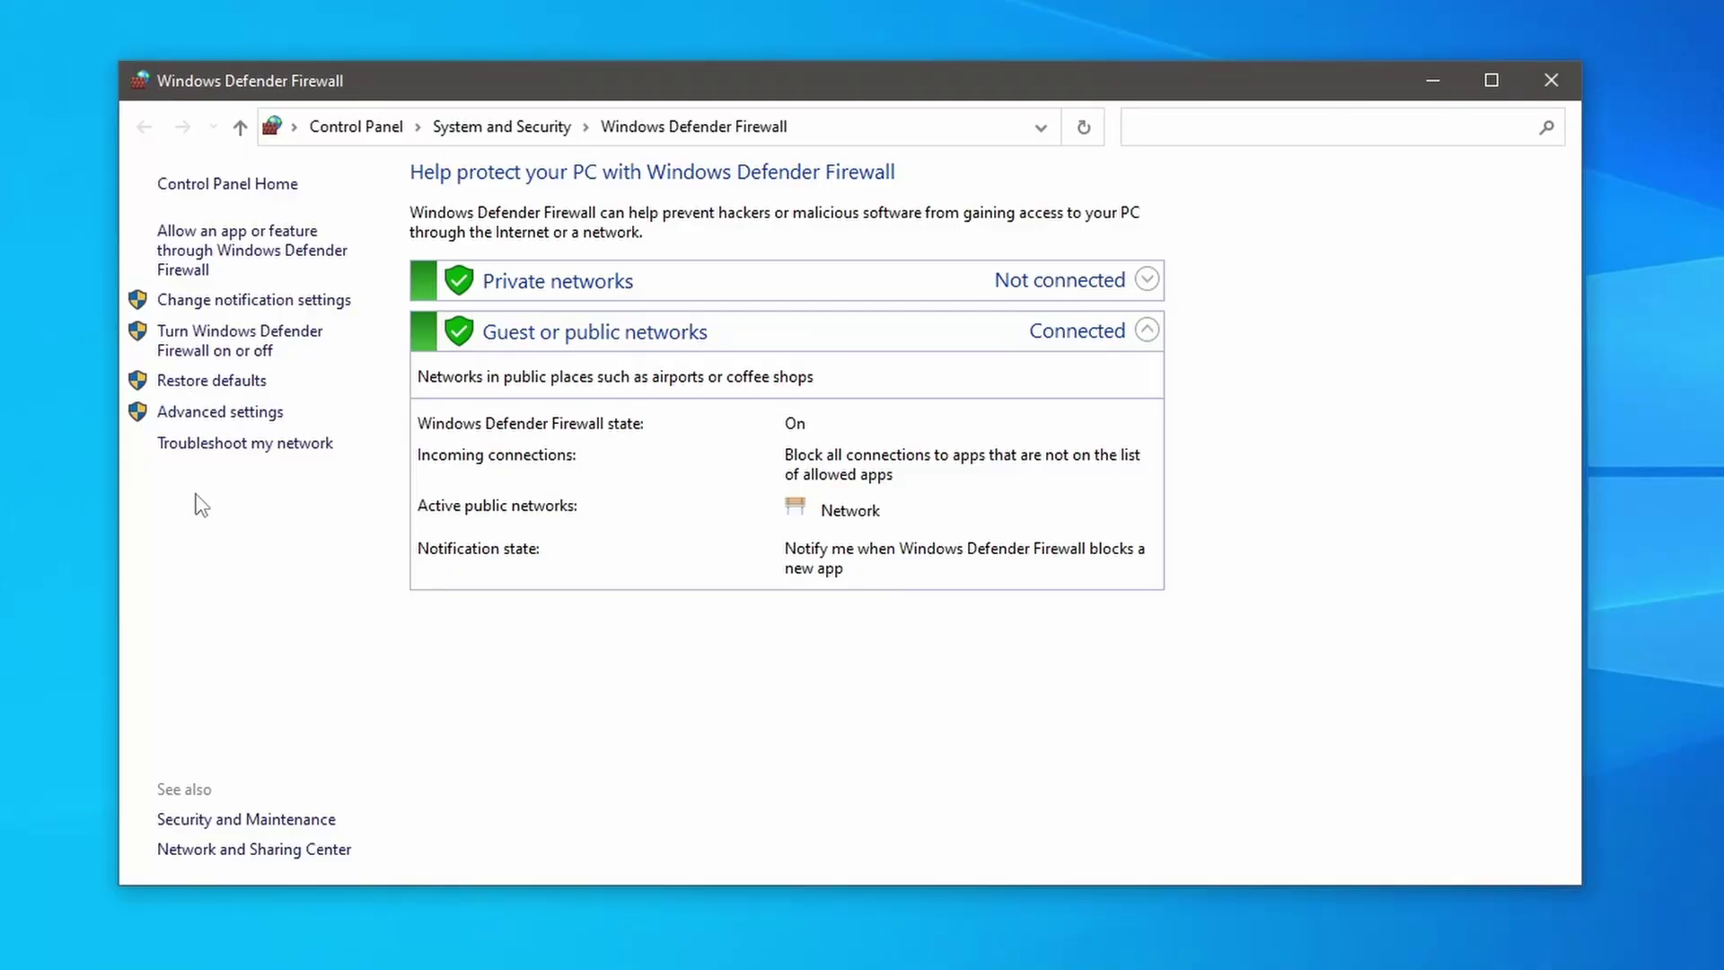
{"action": "left_click", "coordinate": [239, 254]}
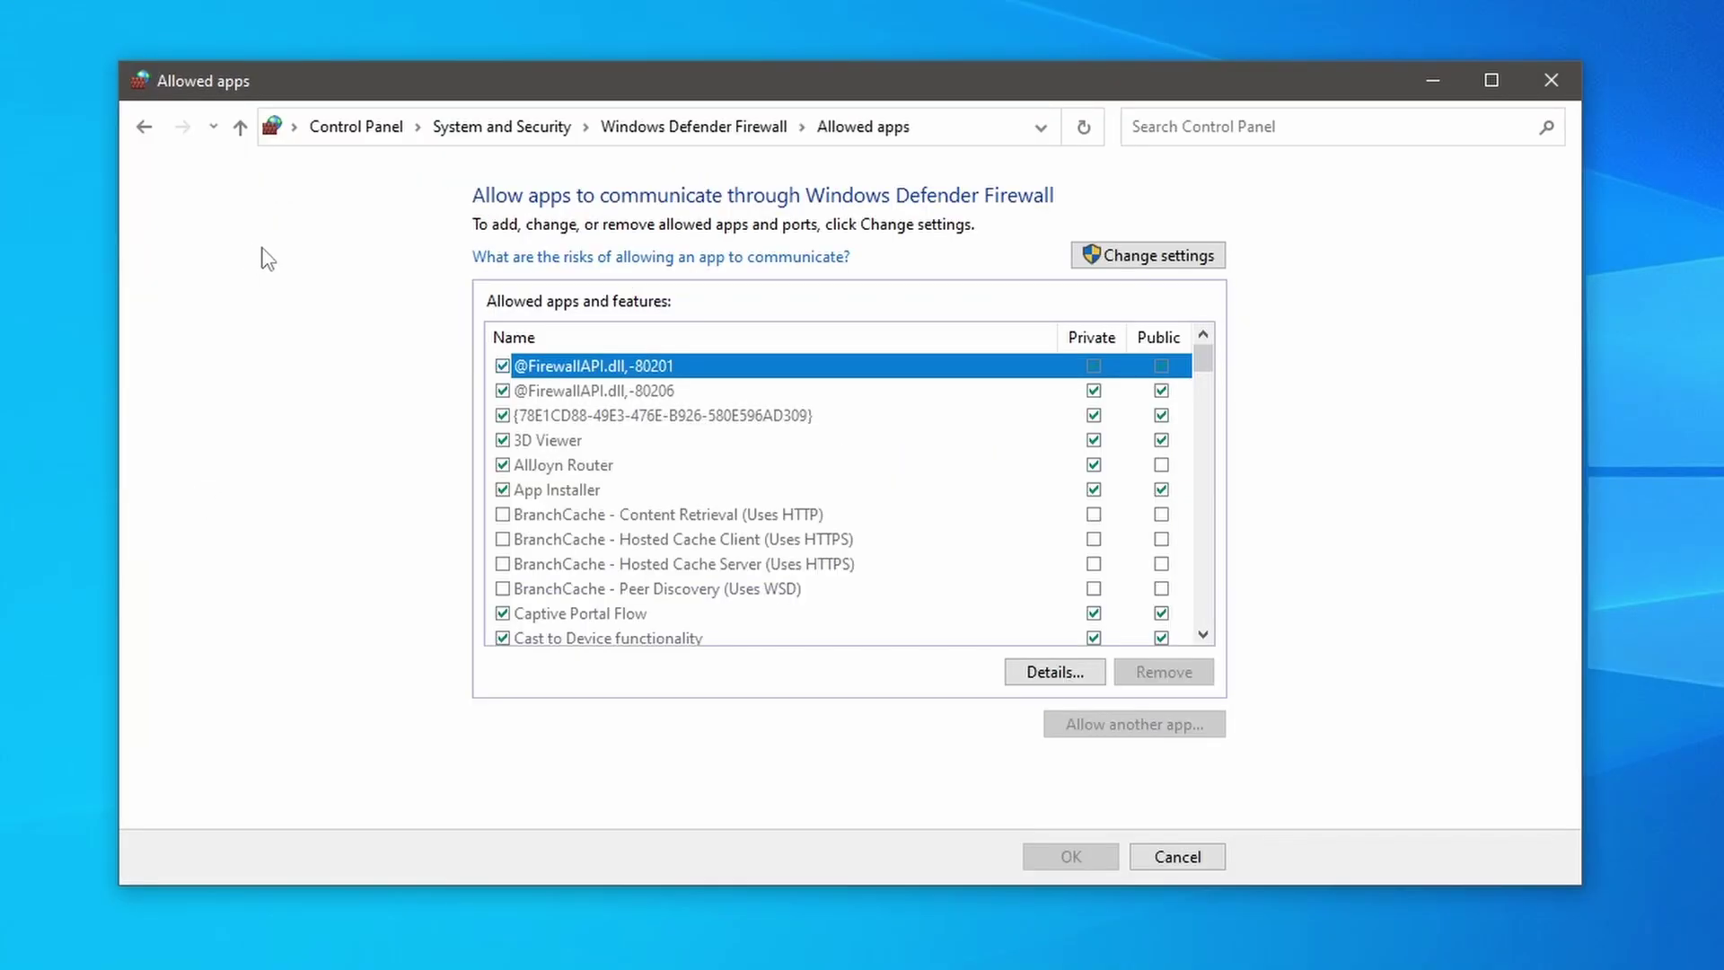
{"action": "left_click", "coordinate": [1157, 259]}
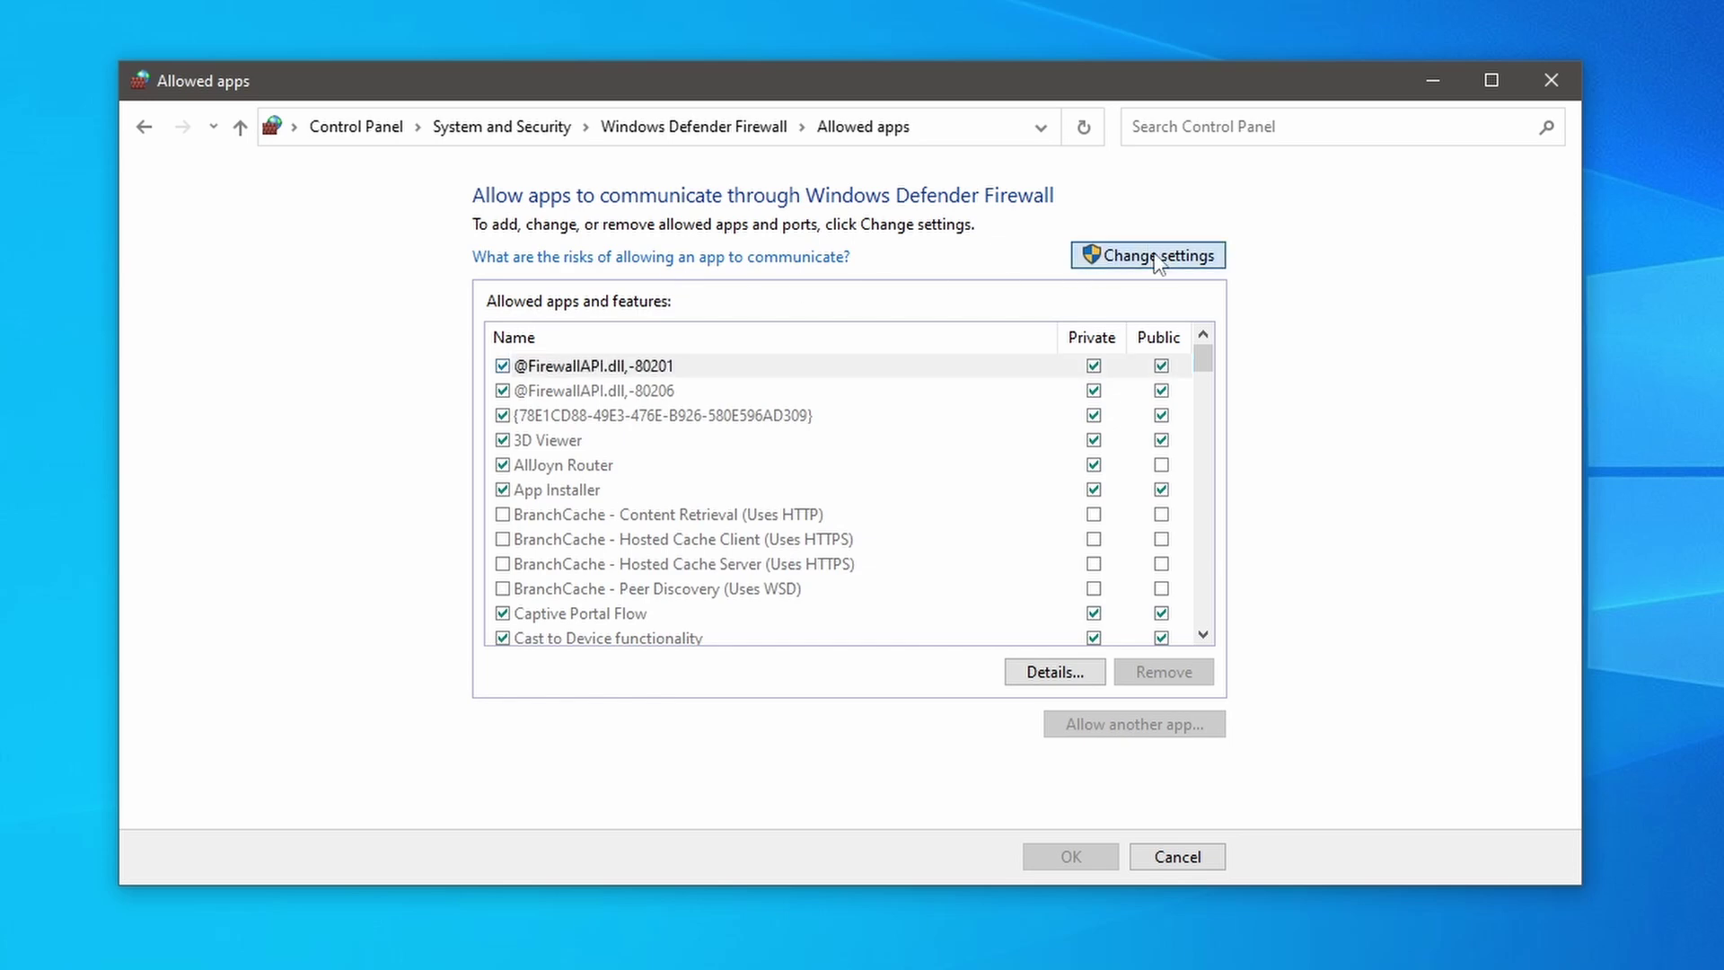
{"action": "scroll", "coordinate": [708, 449], "scroll_direction": "down", "scroll_amount": 1}
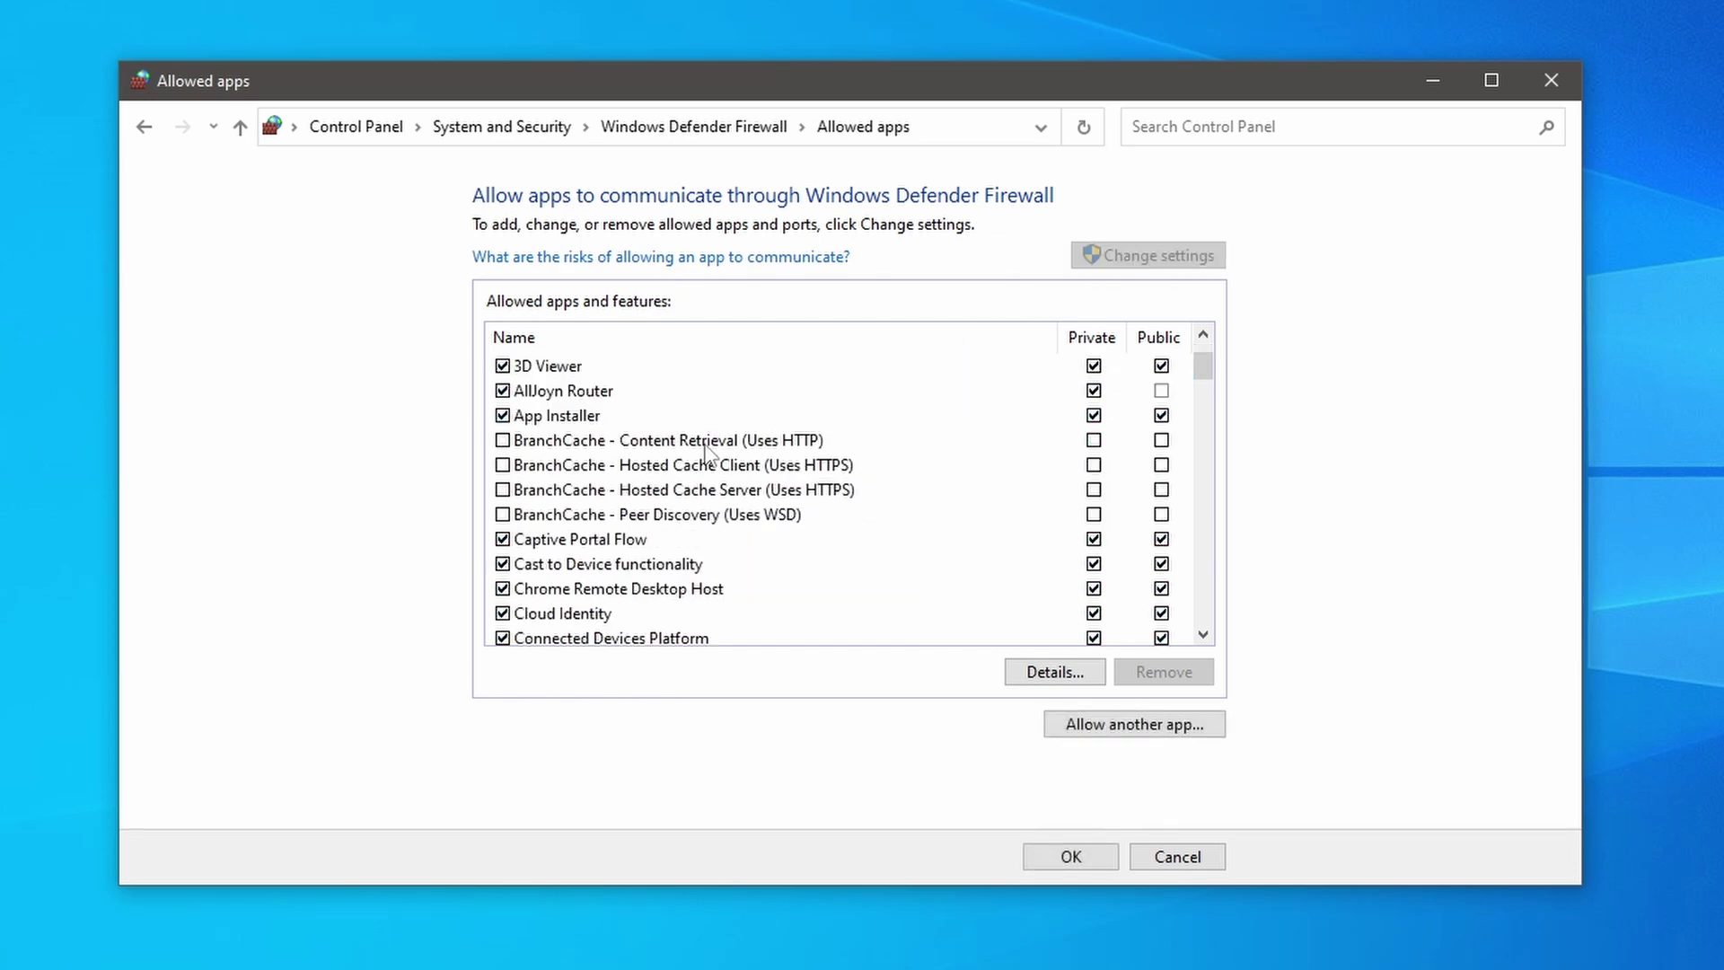
{"action": "scroll", "coordinate": [708, 449], "scroll_direction": "down", "scroll_amount": 2}
{"action": "scroll", "coordinate": [701, 469], "scroll_direction": "down", "scroll_amount": 4}
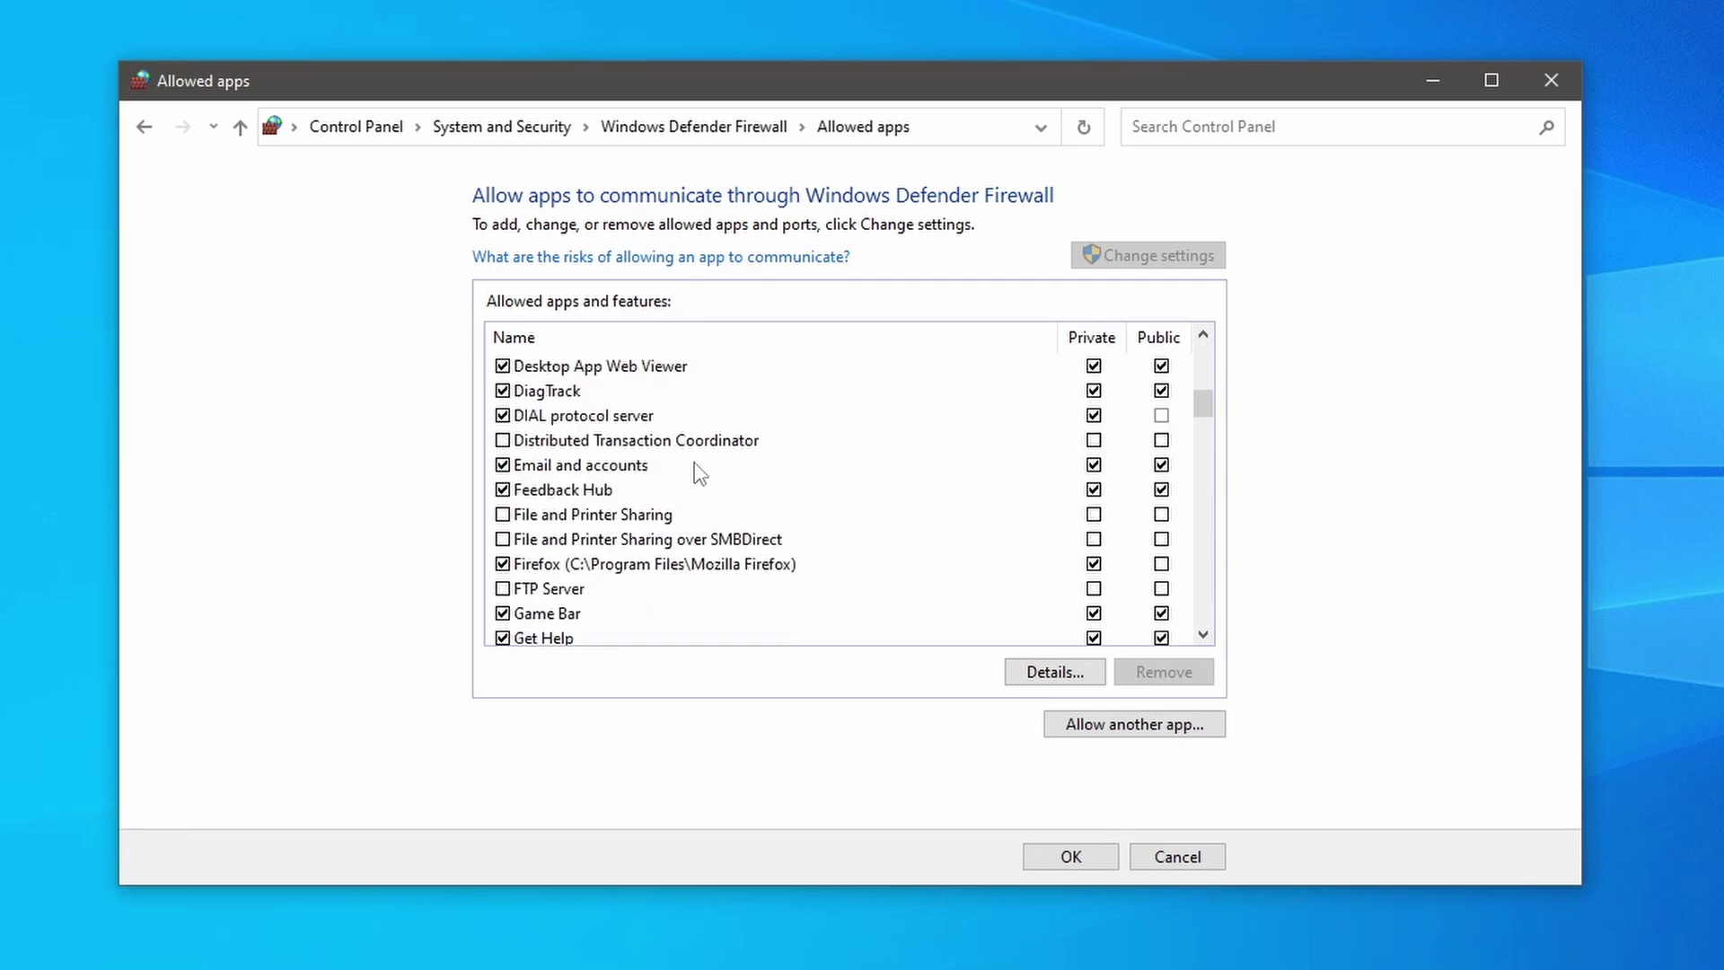
{"action": "left_click", "coordinate": [508, 596]}
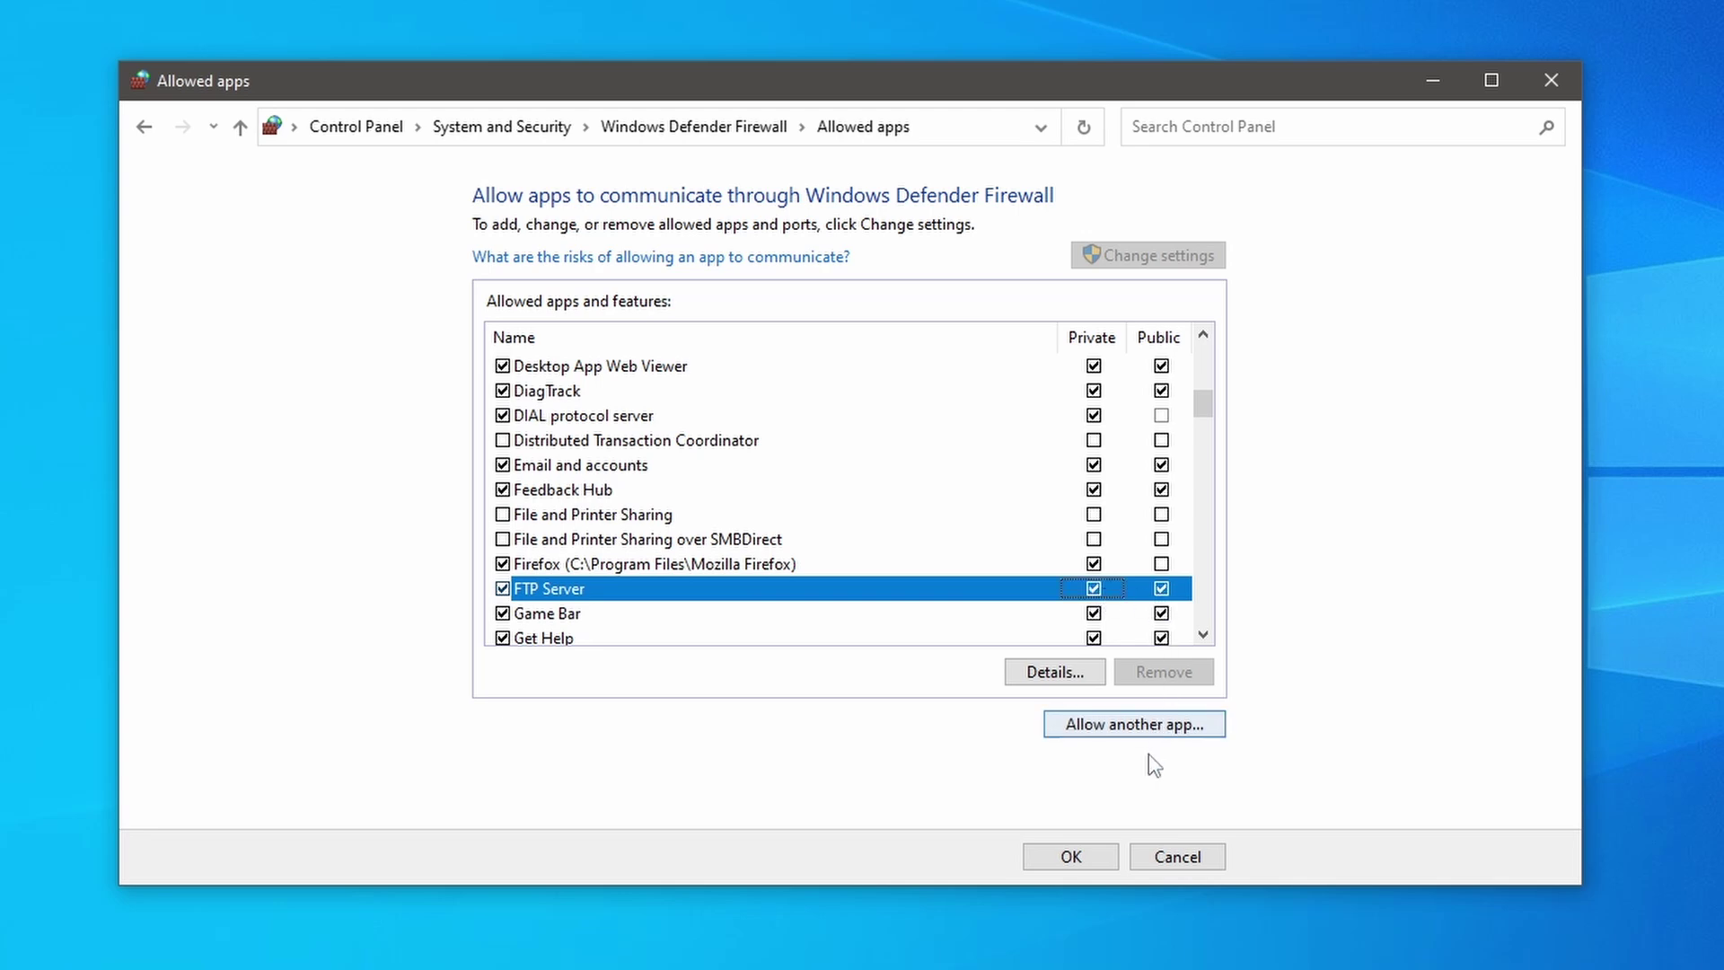
{"action": "left_click", "coordinate": [1106, 860]}
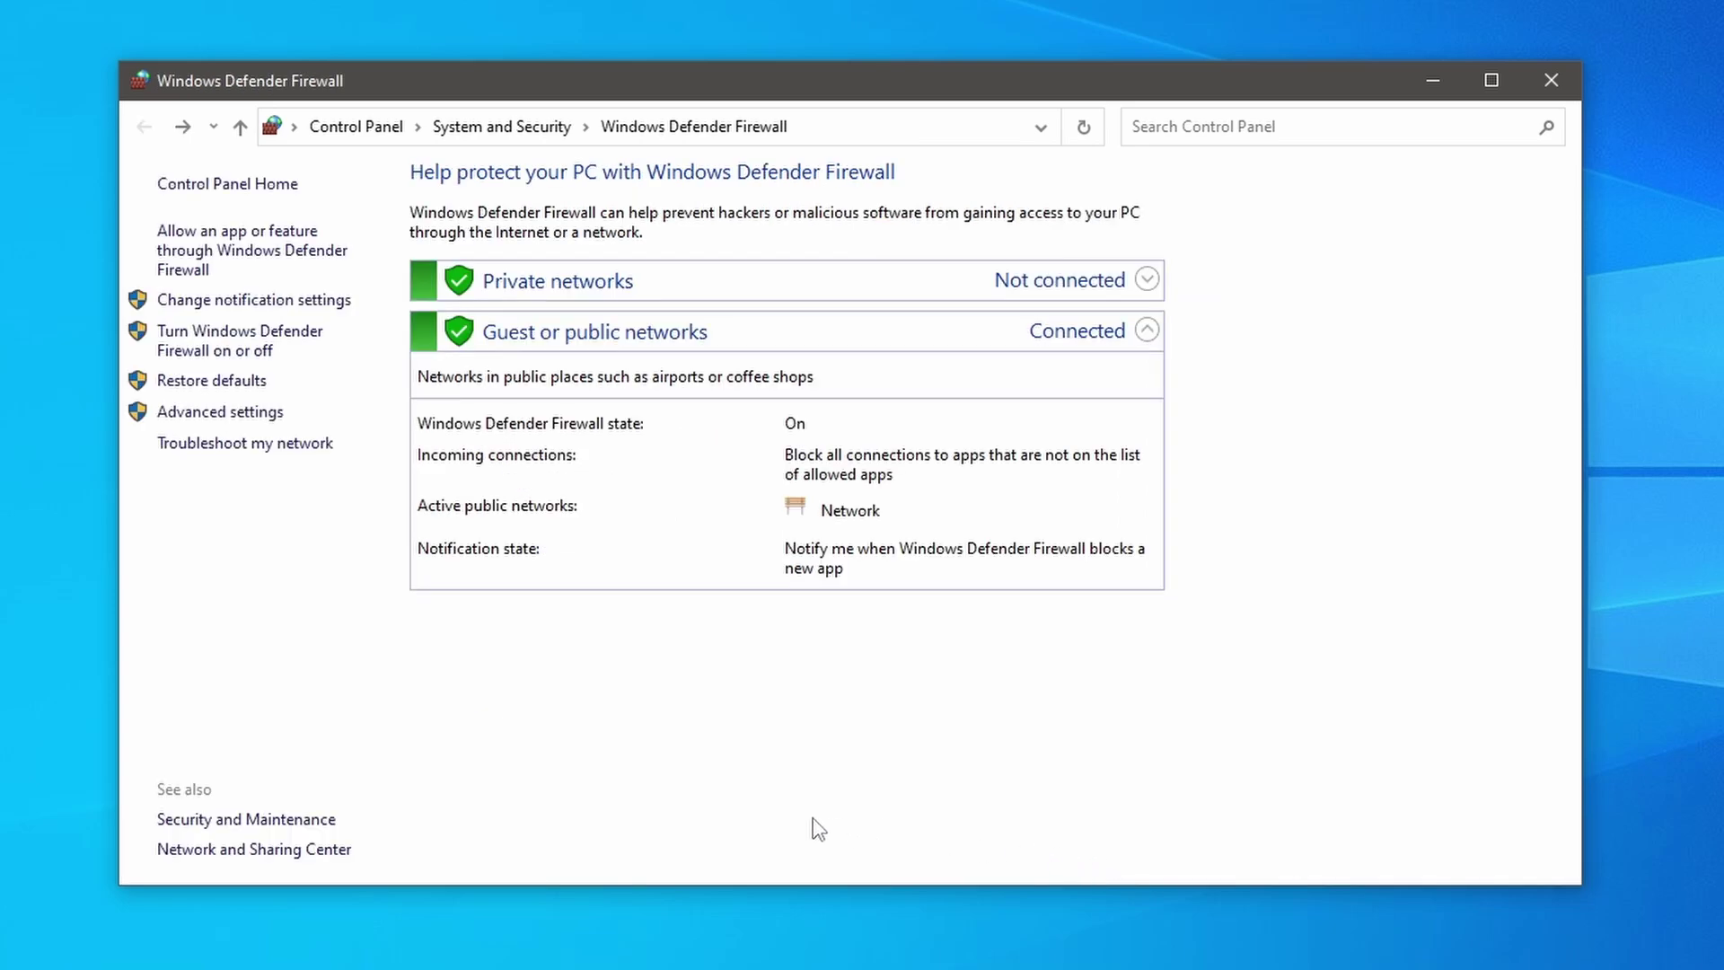
Step: Switch Windows Defender Firewall off for both Private and Public network settings
{"action": "left_click", "coordinate": [294, 339]}
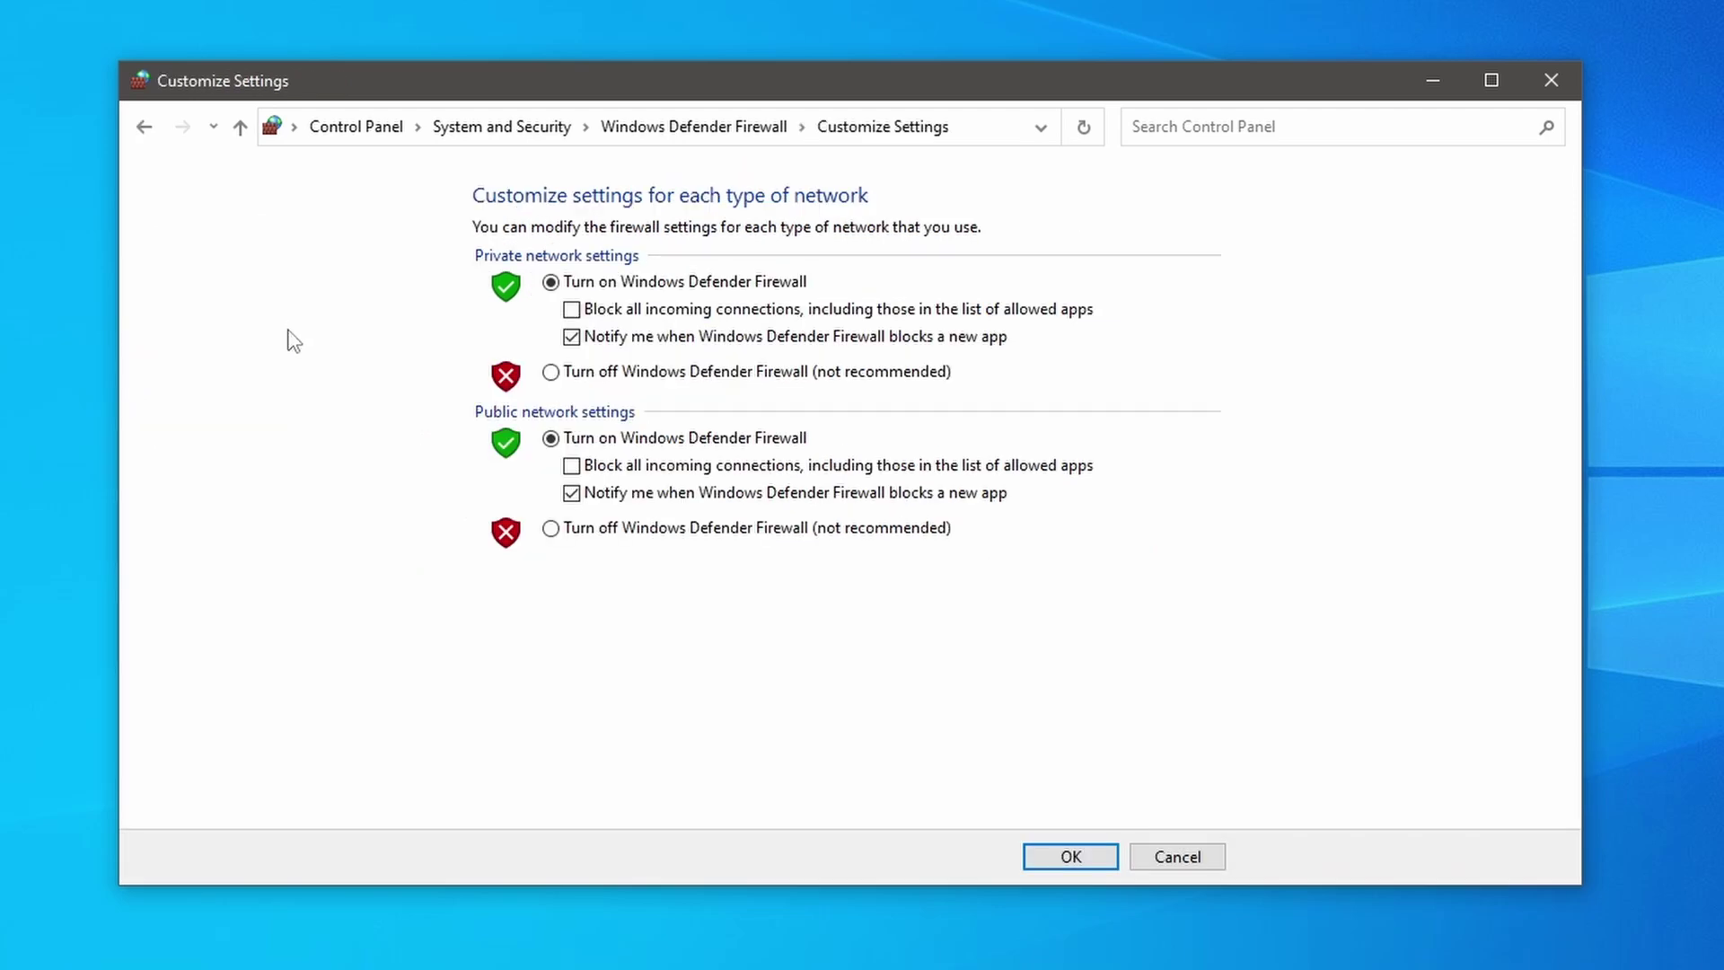
{"action": "left_click", "coordinate": [551, 375]}
{"action": "left_click", "coordinate": [553, 531]}
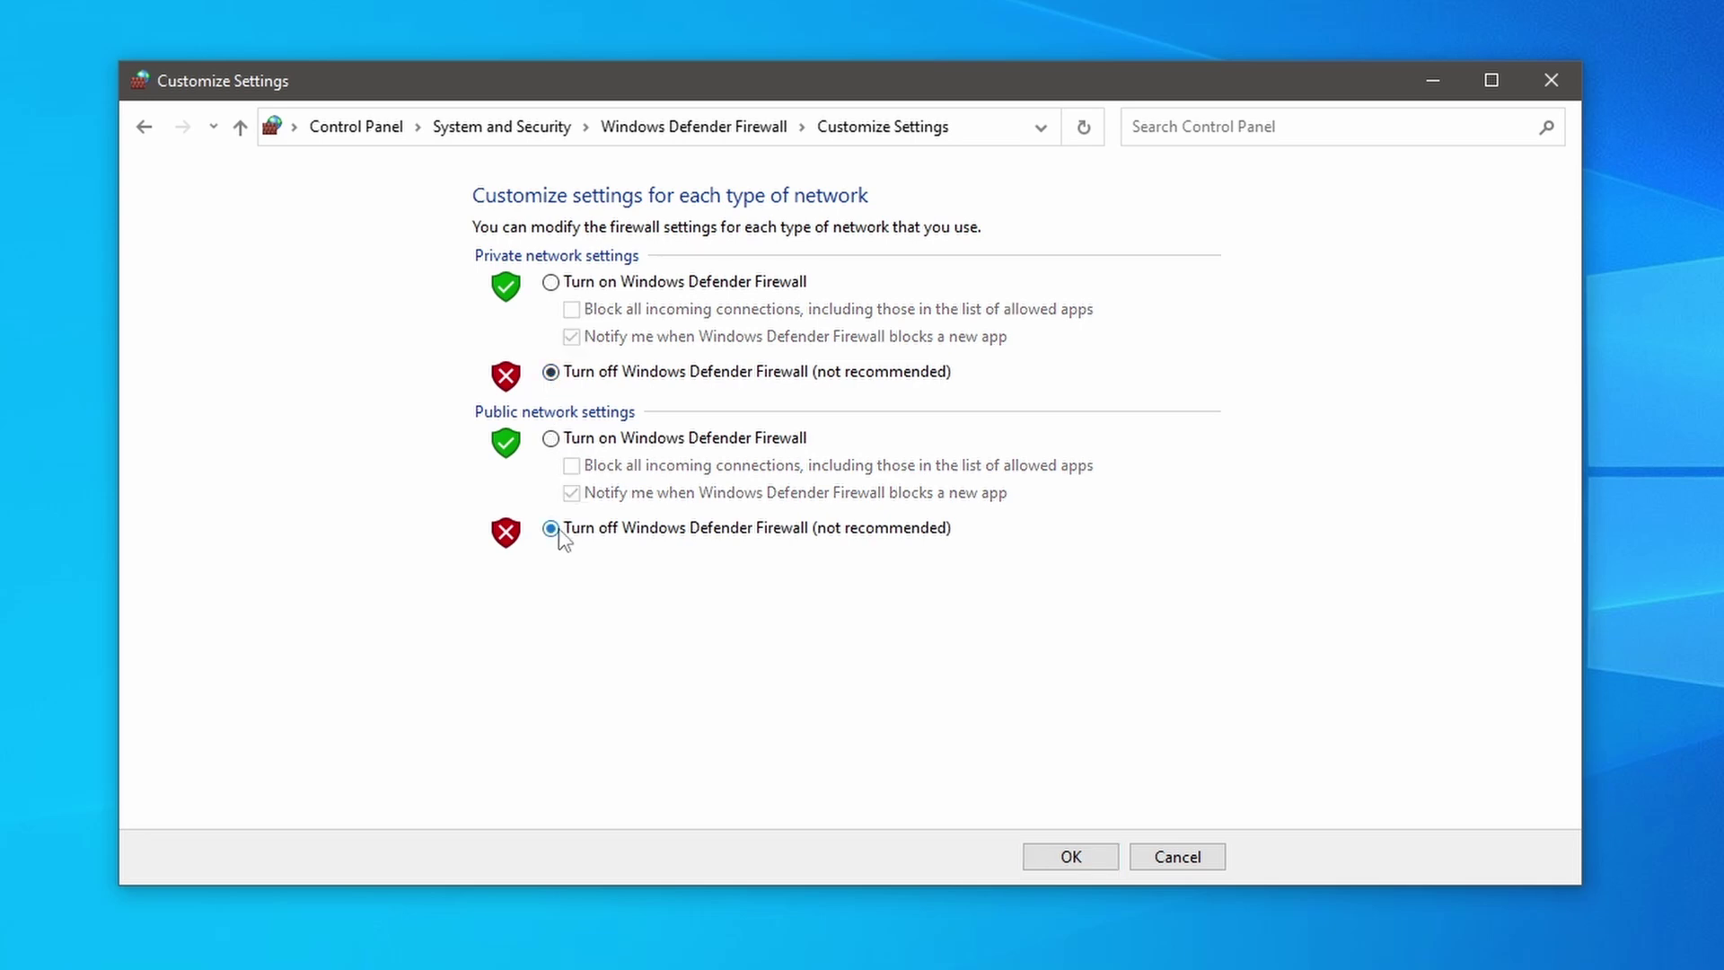
{"action": "left_click", "coordinate": [1038, 855]}
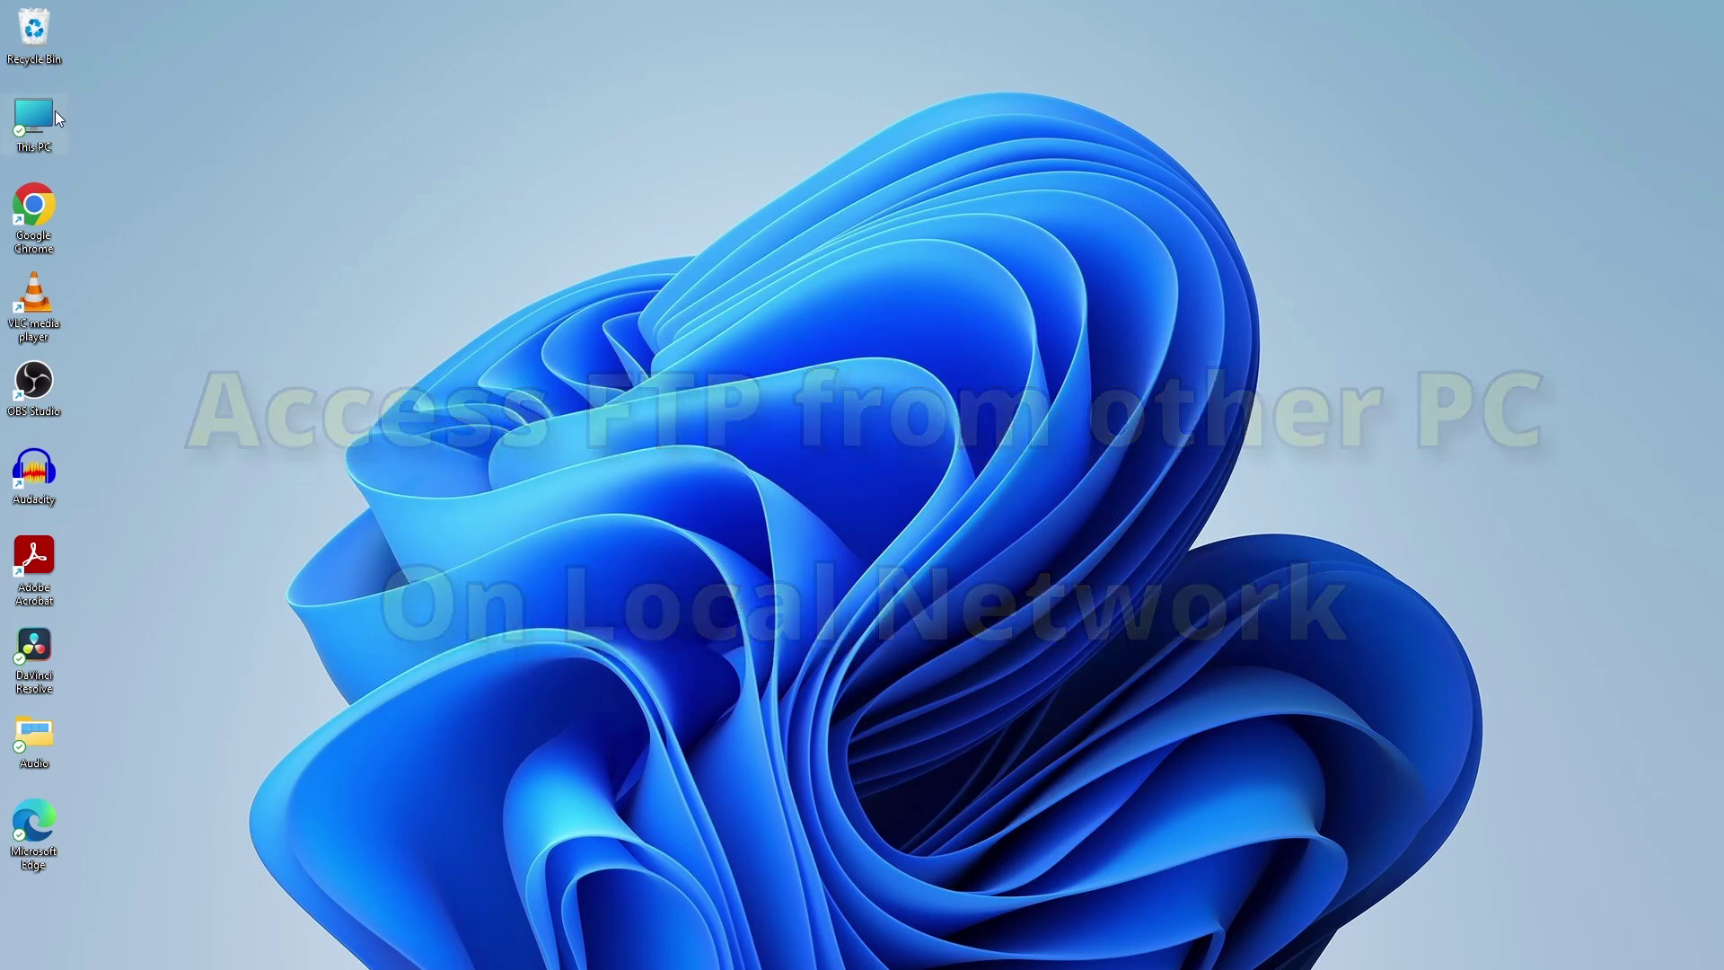
Step: From This PC, start a custom network location with address ftp://192.168.1.116:21
{"action": "double_click", "coordinate": [52, 111]}
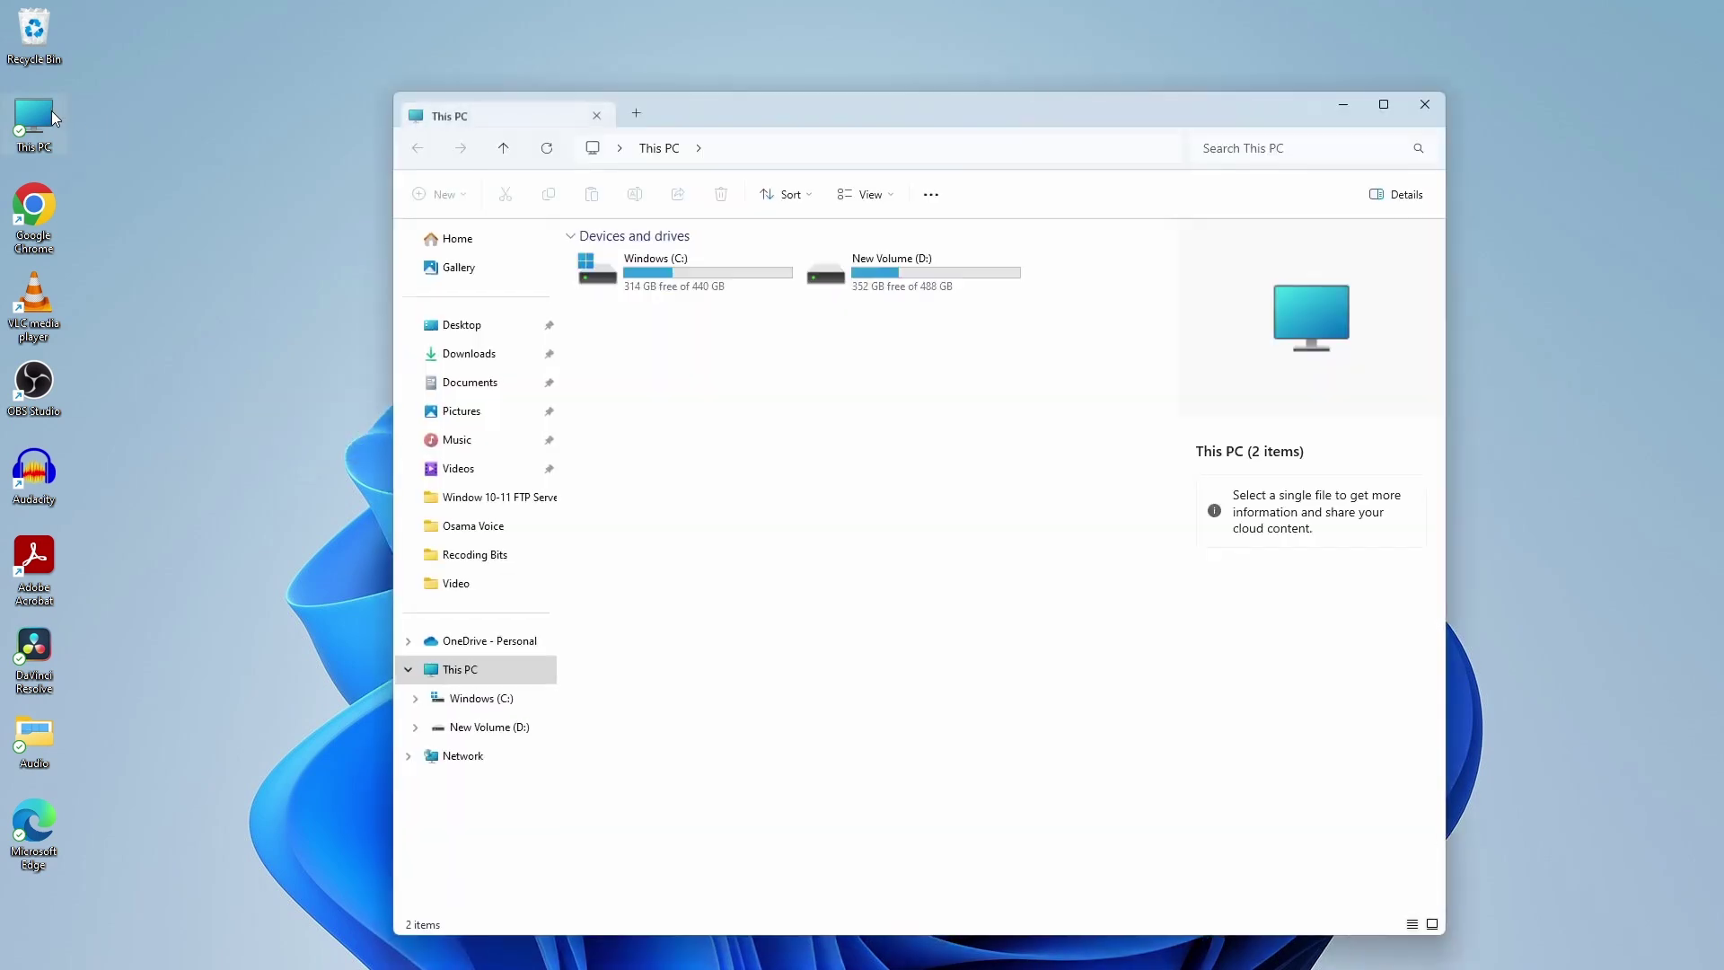
{"action": "right_click", "coordinate": [684, 460]}
{"action": "left_click", "coordinate": [718, 566]}
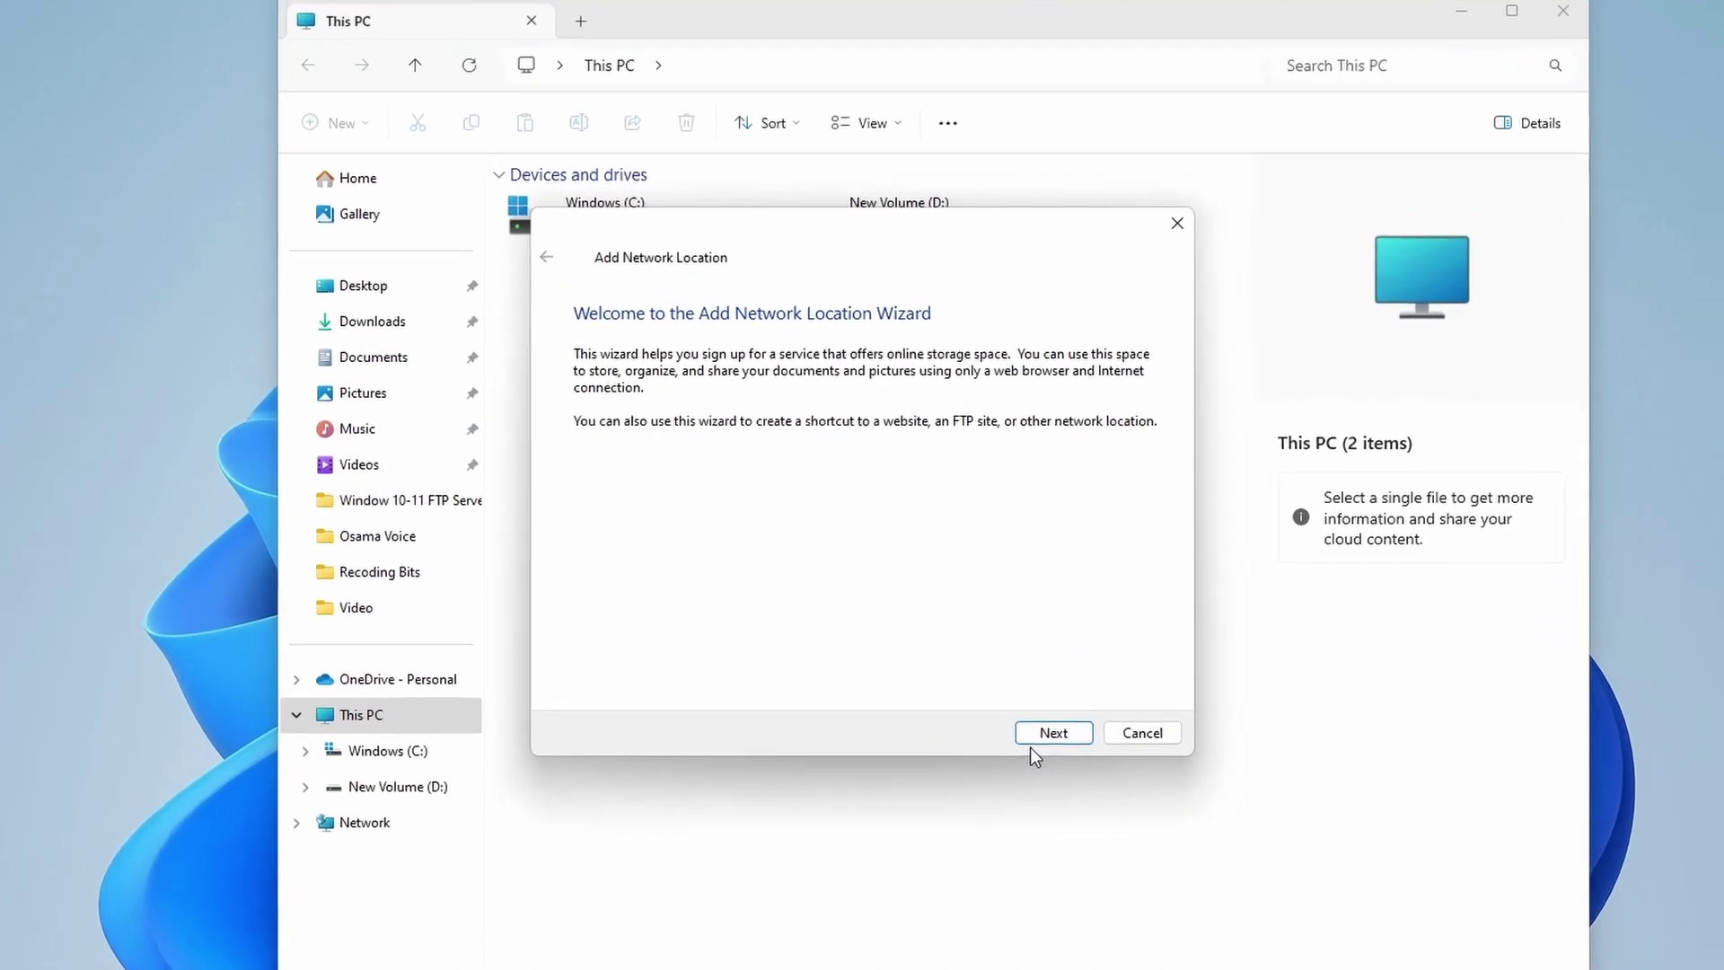
{"action": "left_click", "coordinate": [995, 685]}
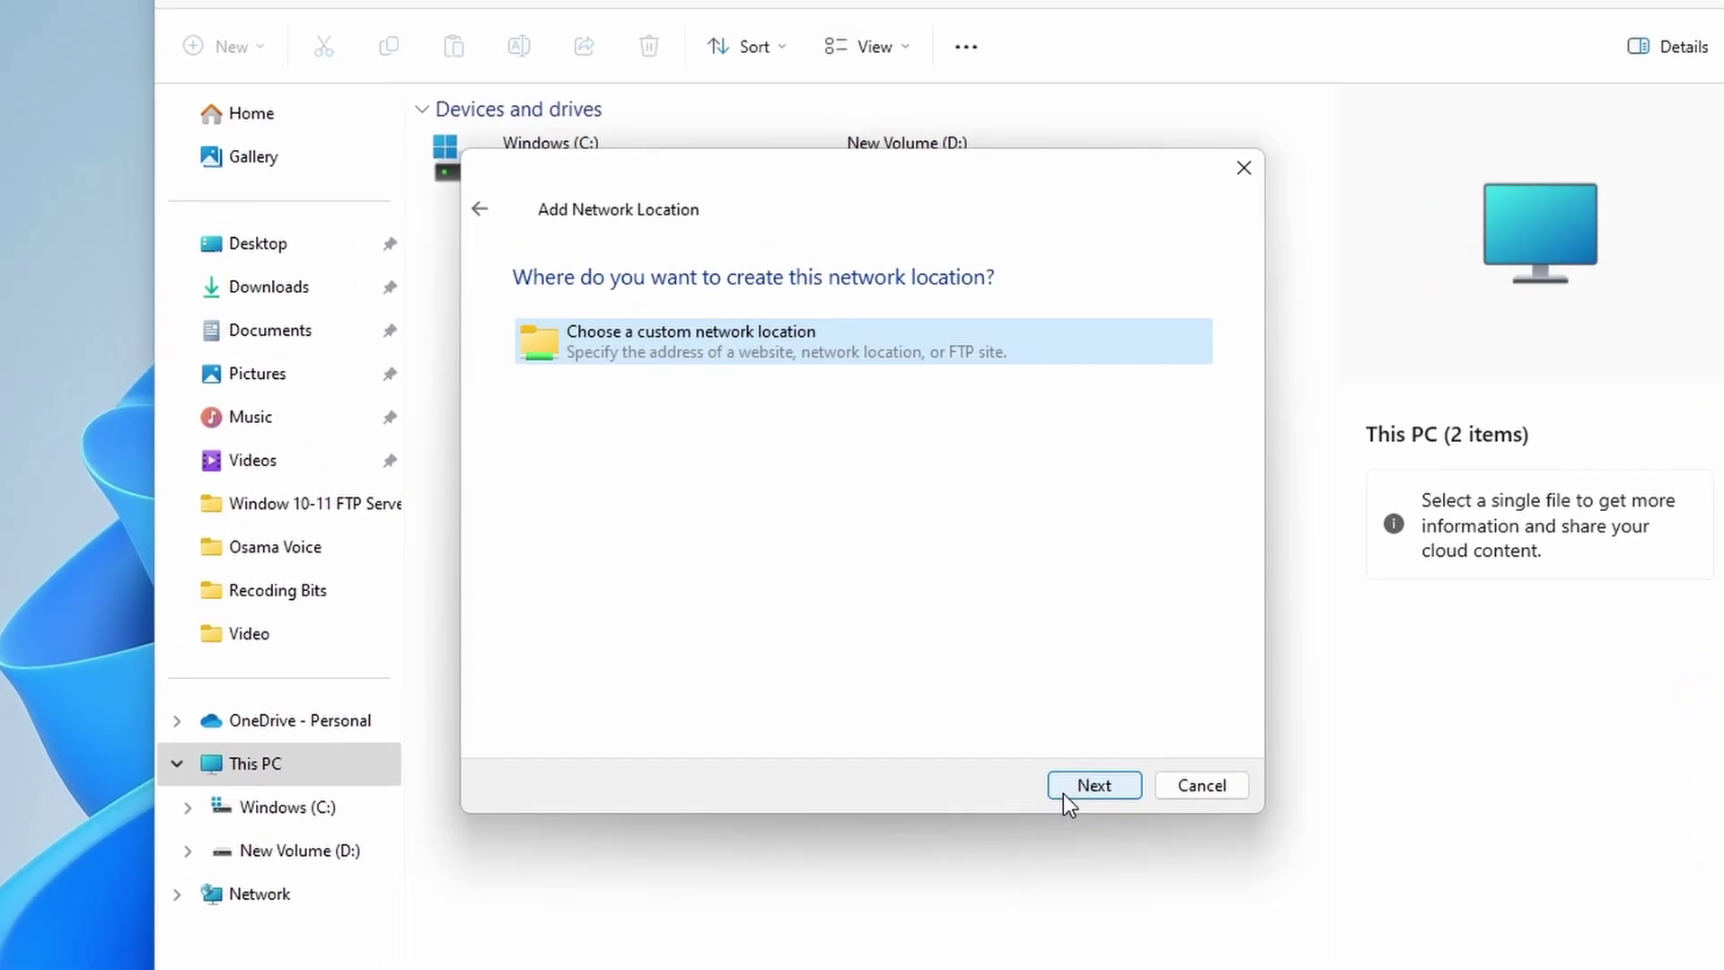
{"action": "left_click", "coordinate": [1081, 829]}
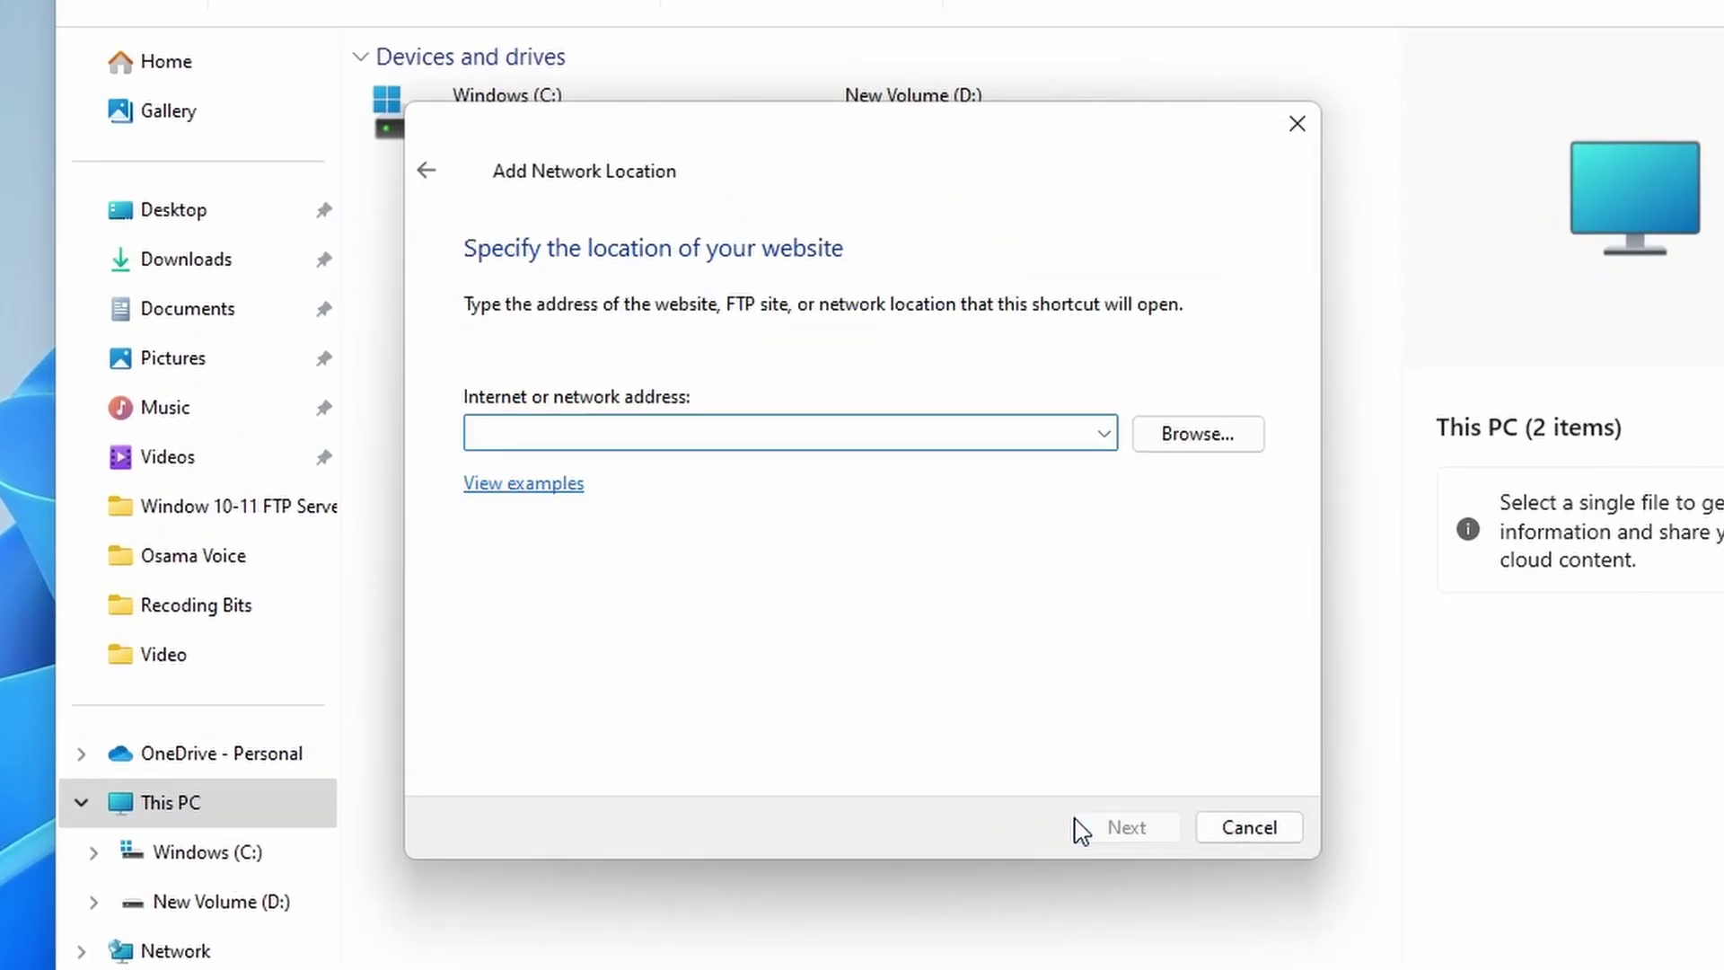
{"action": "type", "text": "ft"}
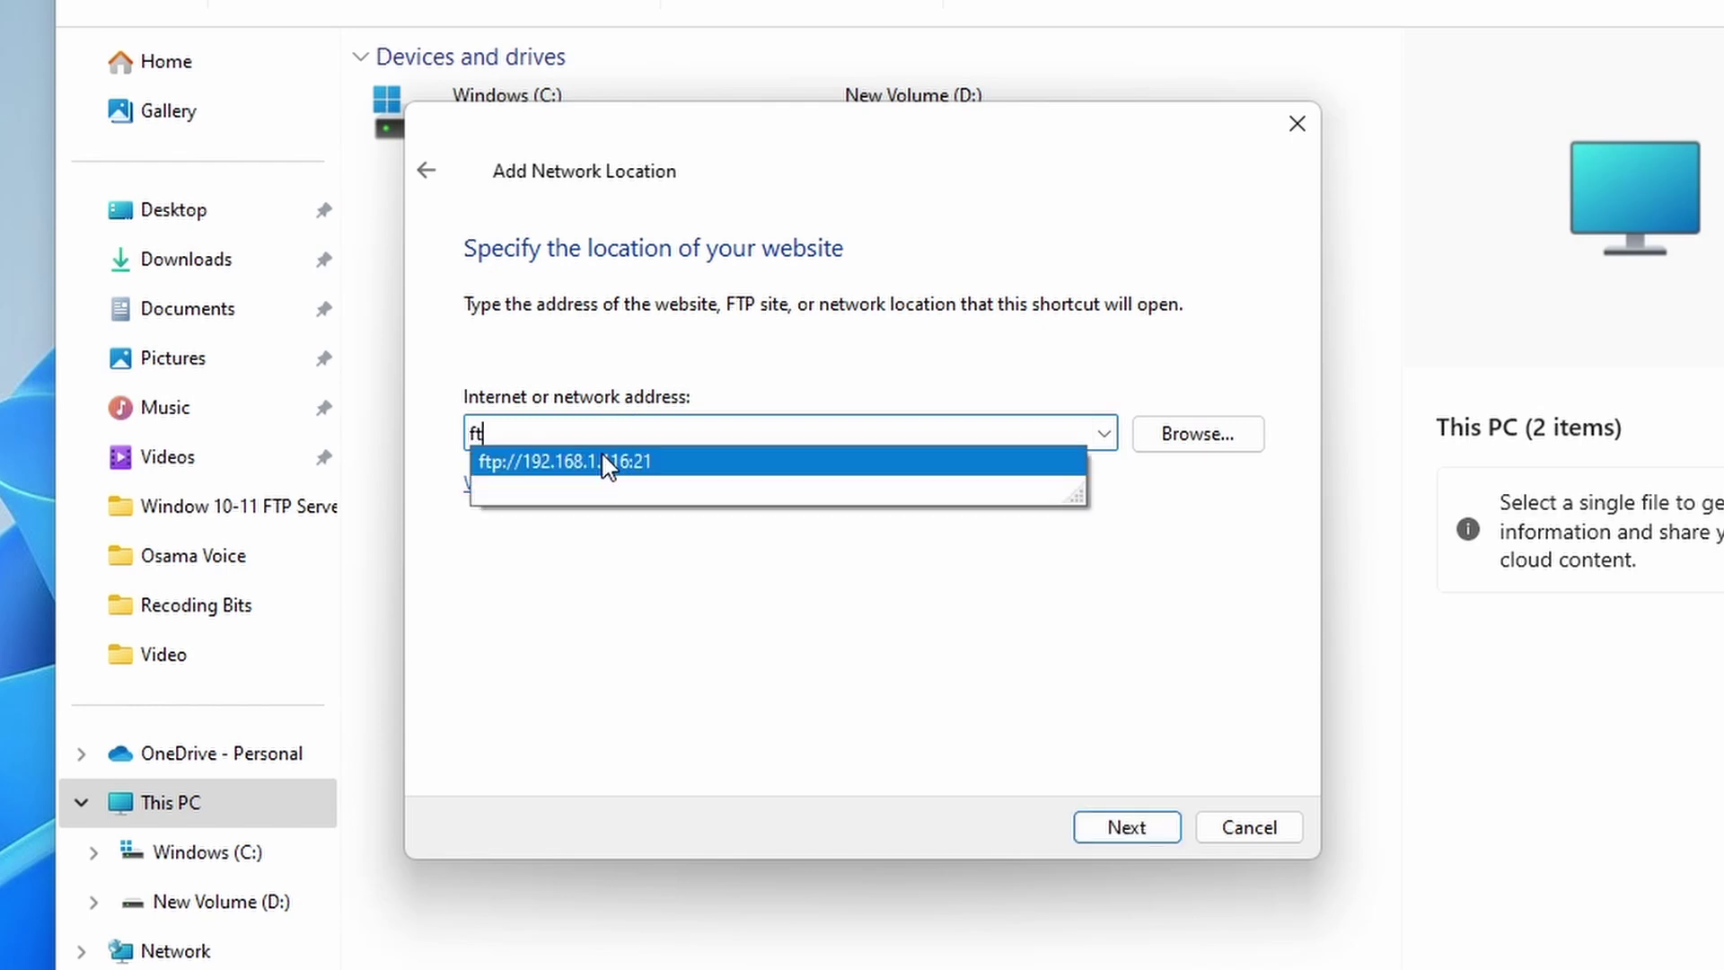
{"action": "left_click", "coordinate": [602, 460]}
{"action": "left_click", "coordinate": [1116, 819]}
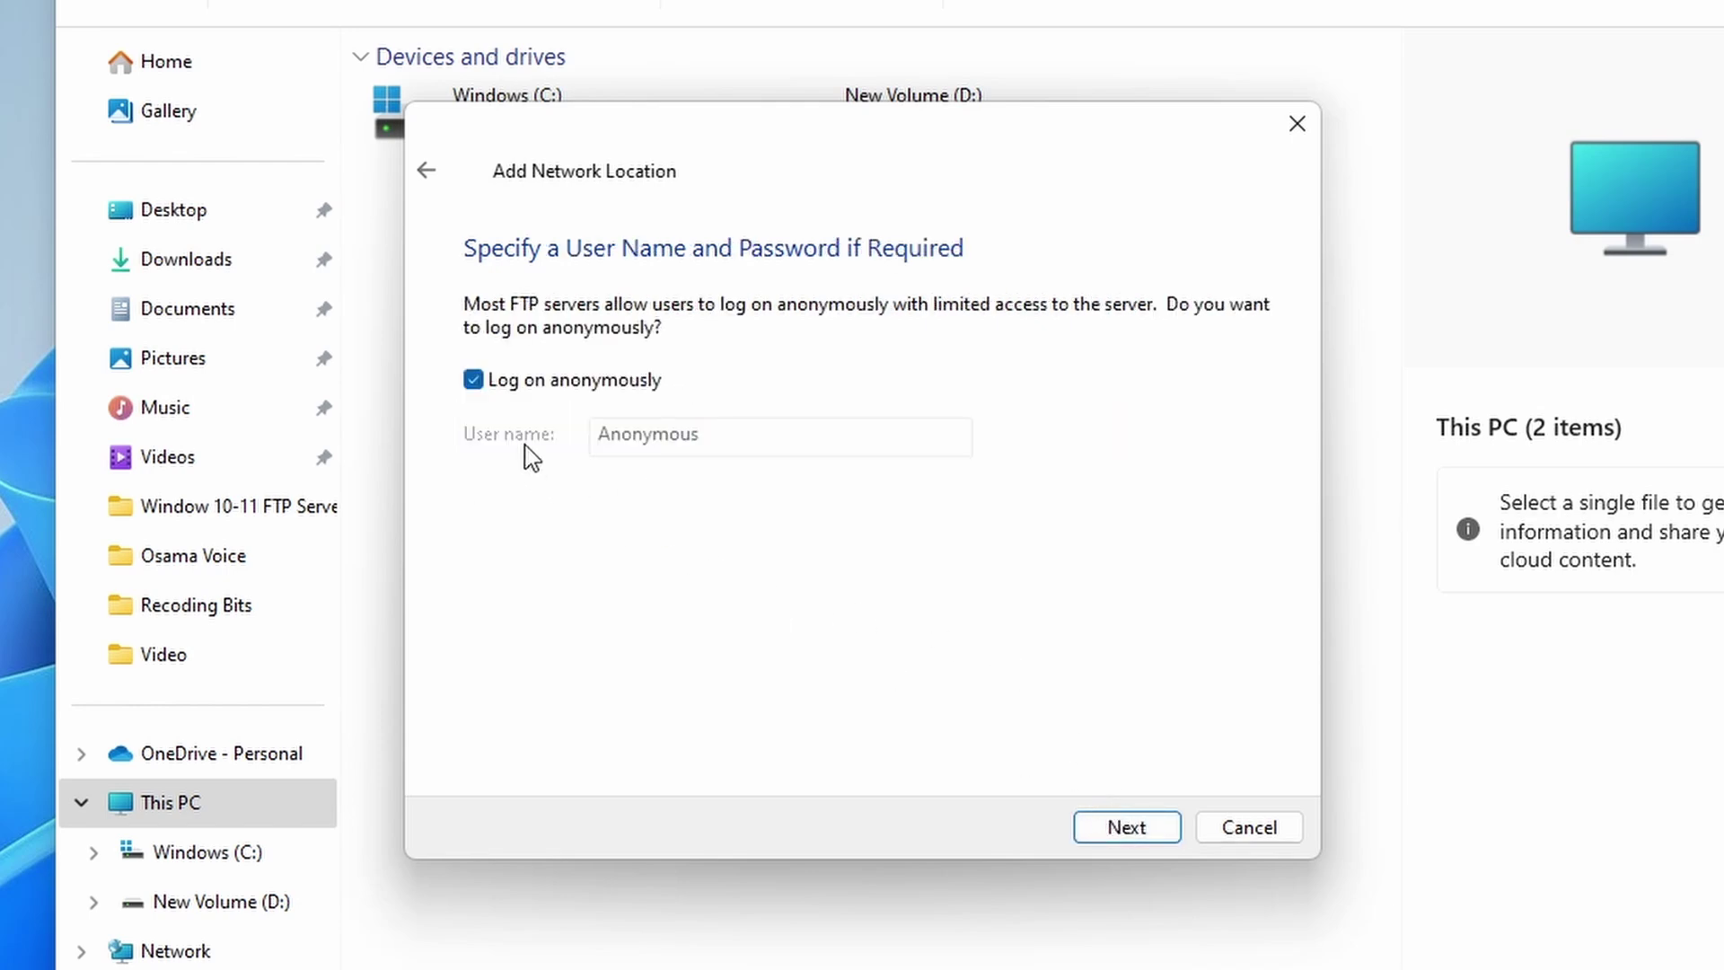
Step: Log on as Admin-user instead of anonymously, name it FTP Server, and finish
{"action": "left_click", "coordinate": [473, 380]}
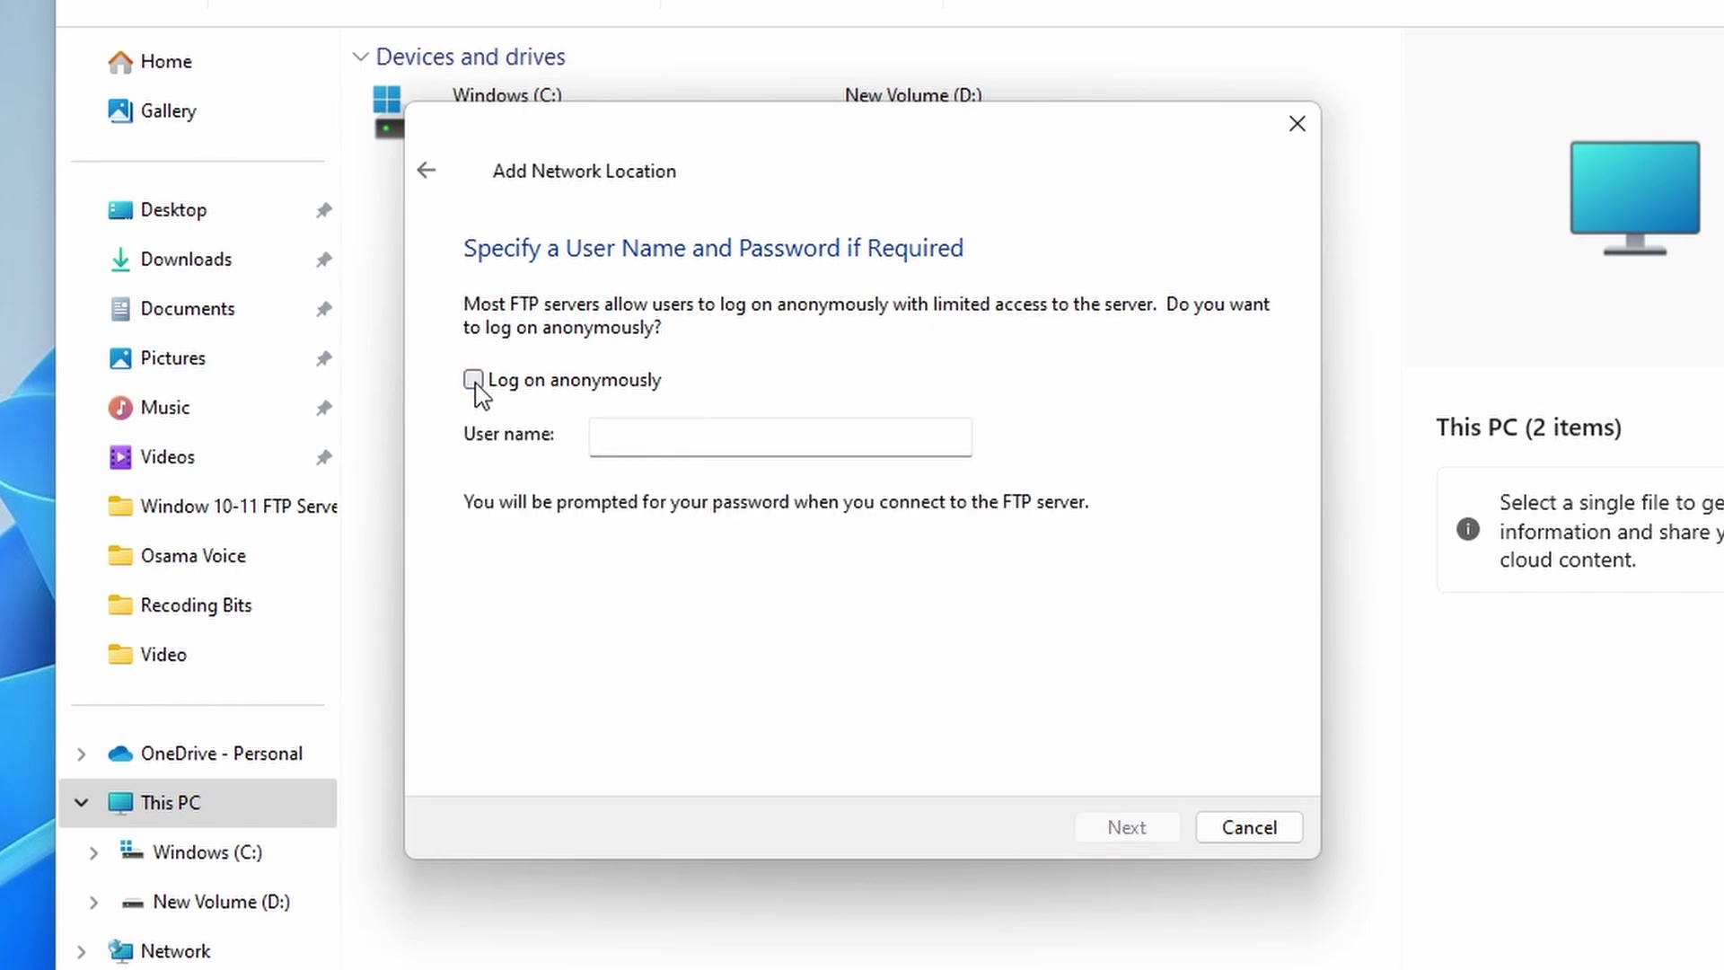
{"action": "left_click", "coordinate": [638, 445]}
{"action": "type", "text": "Admin-user"}
{"action": "left_click", "coordinate": [1163, 821]}
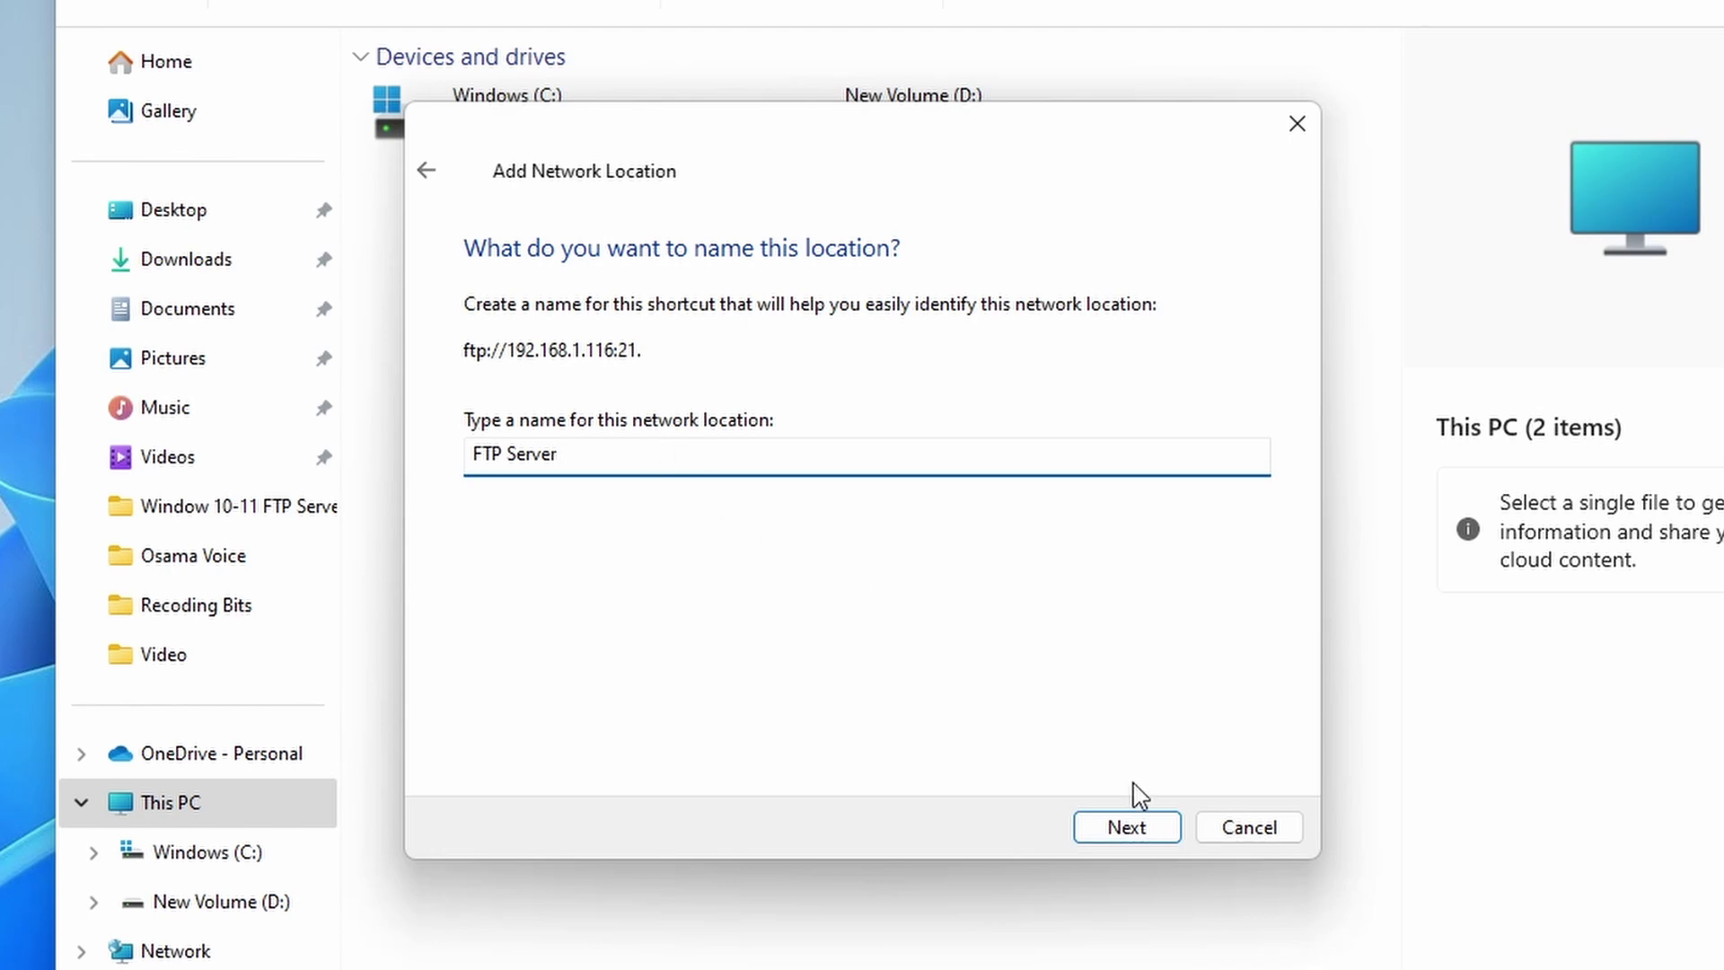
{"action": "left_click", "coordinate": [1173, 838]}
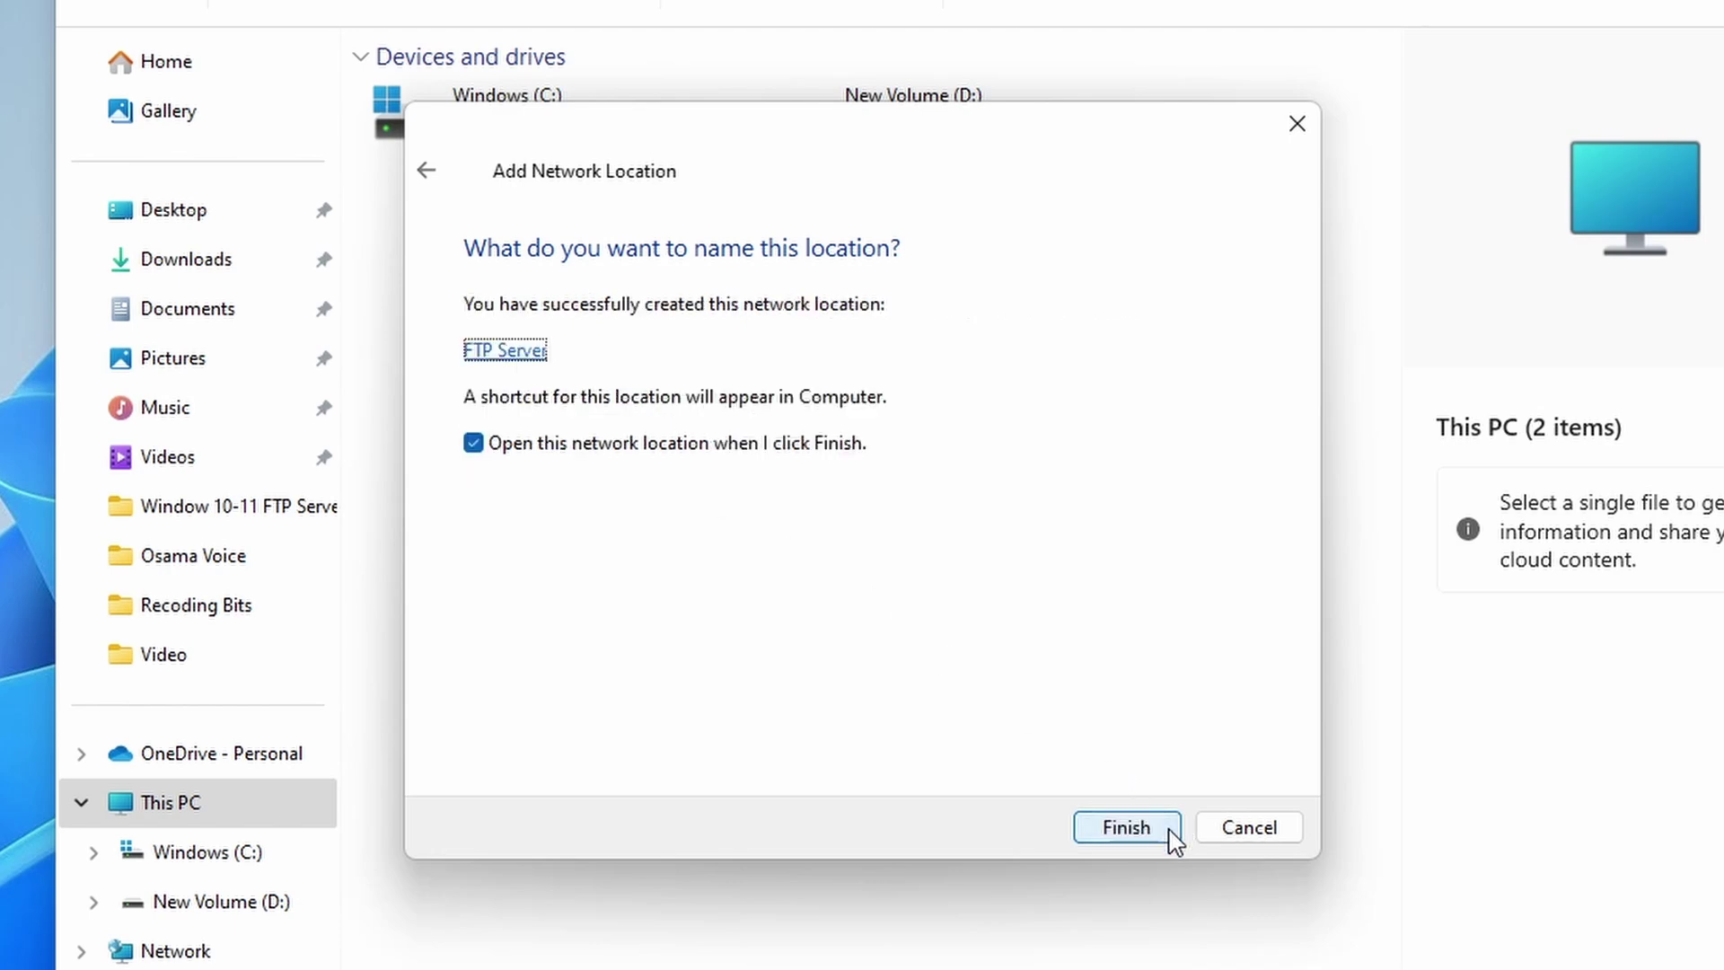
{"action": "left_click", "coordinate": [473, 444]}
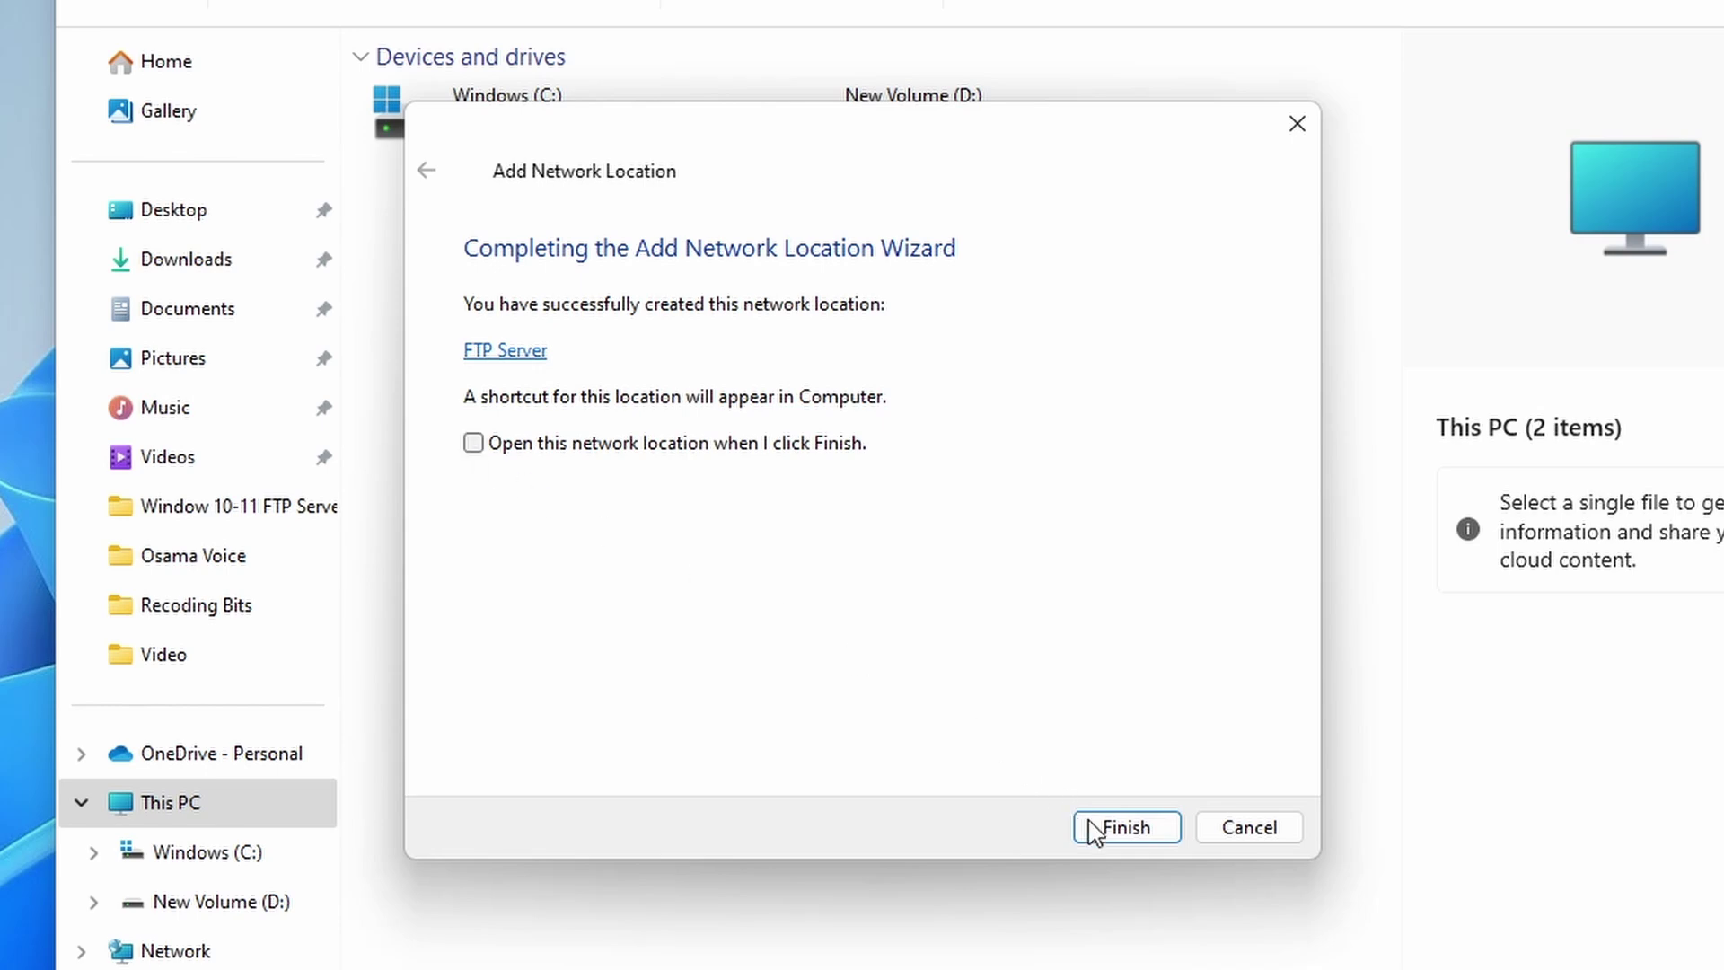
{"action": "left_click", "coordinate": [1110, 838]}
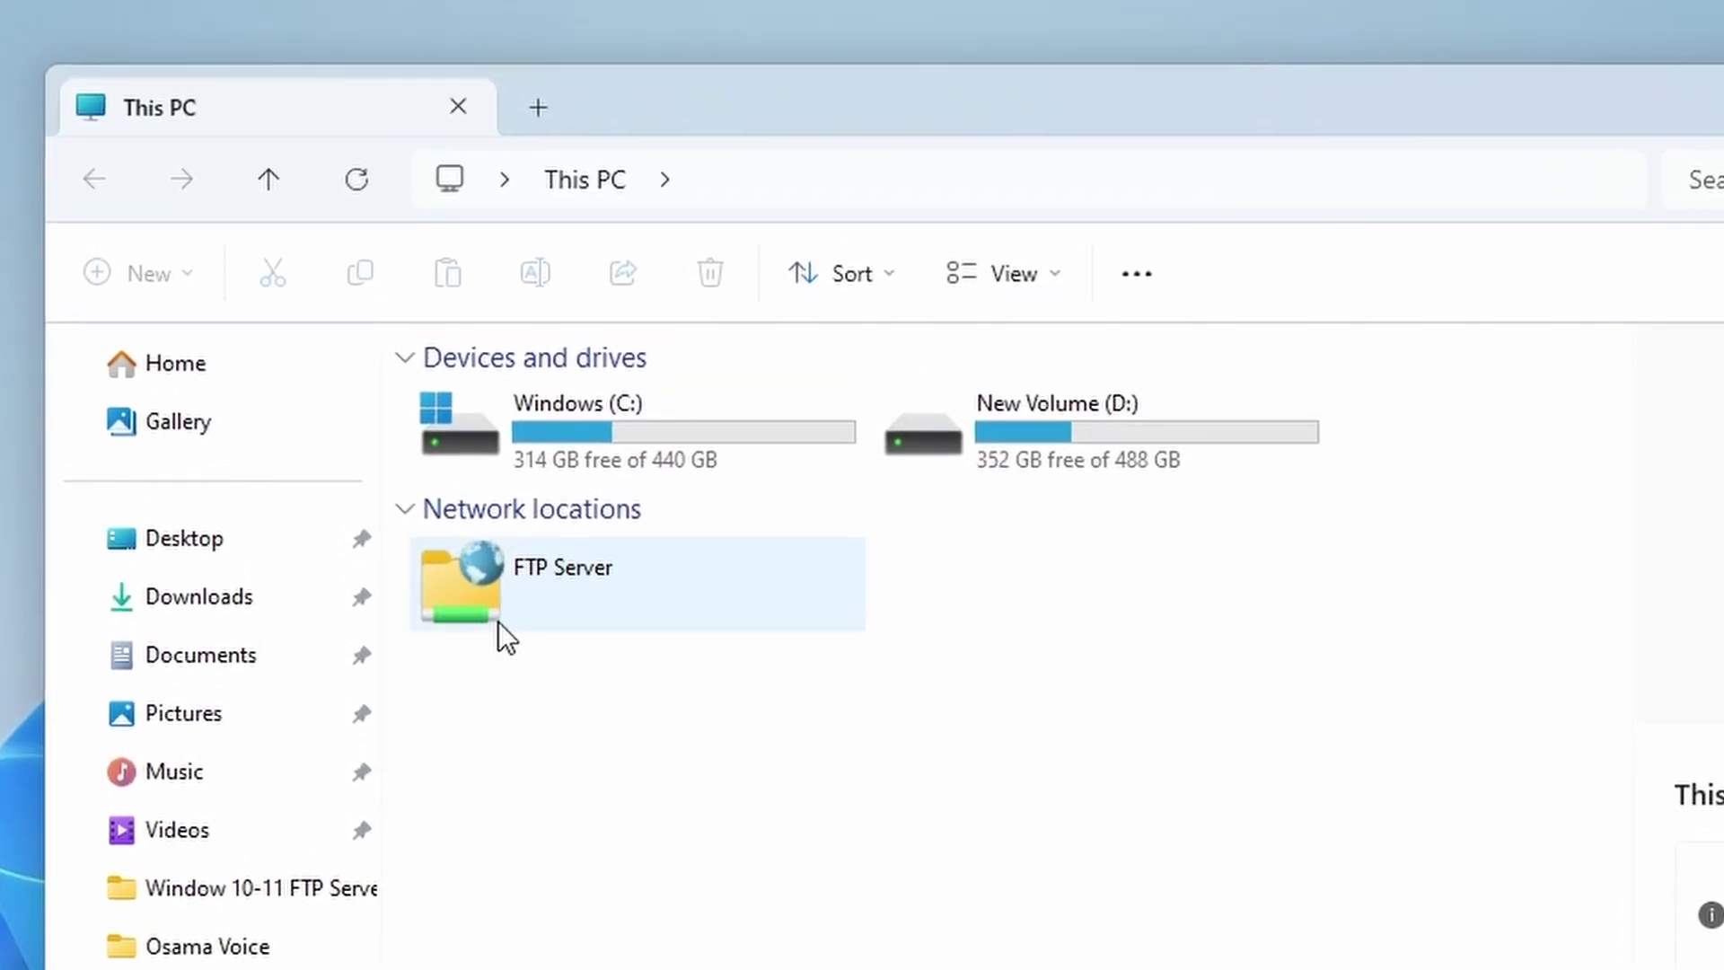
Step: Log on to the FTP Server location with the account password, saving it
{"action": "double_click", "coordinate": [495, 609]}
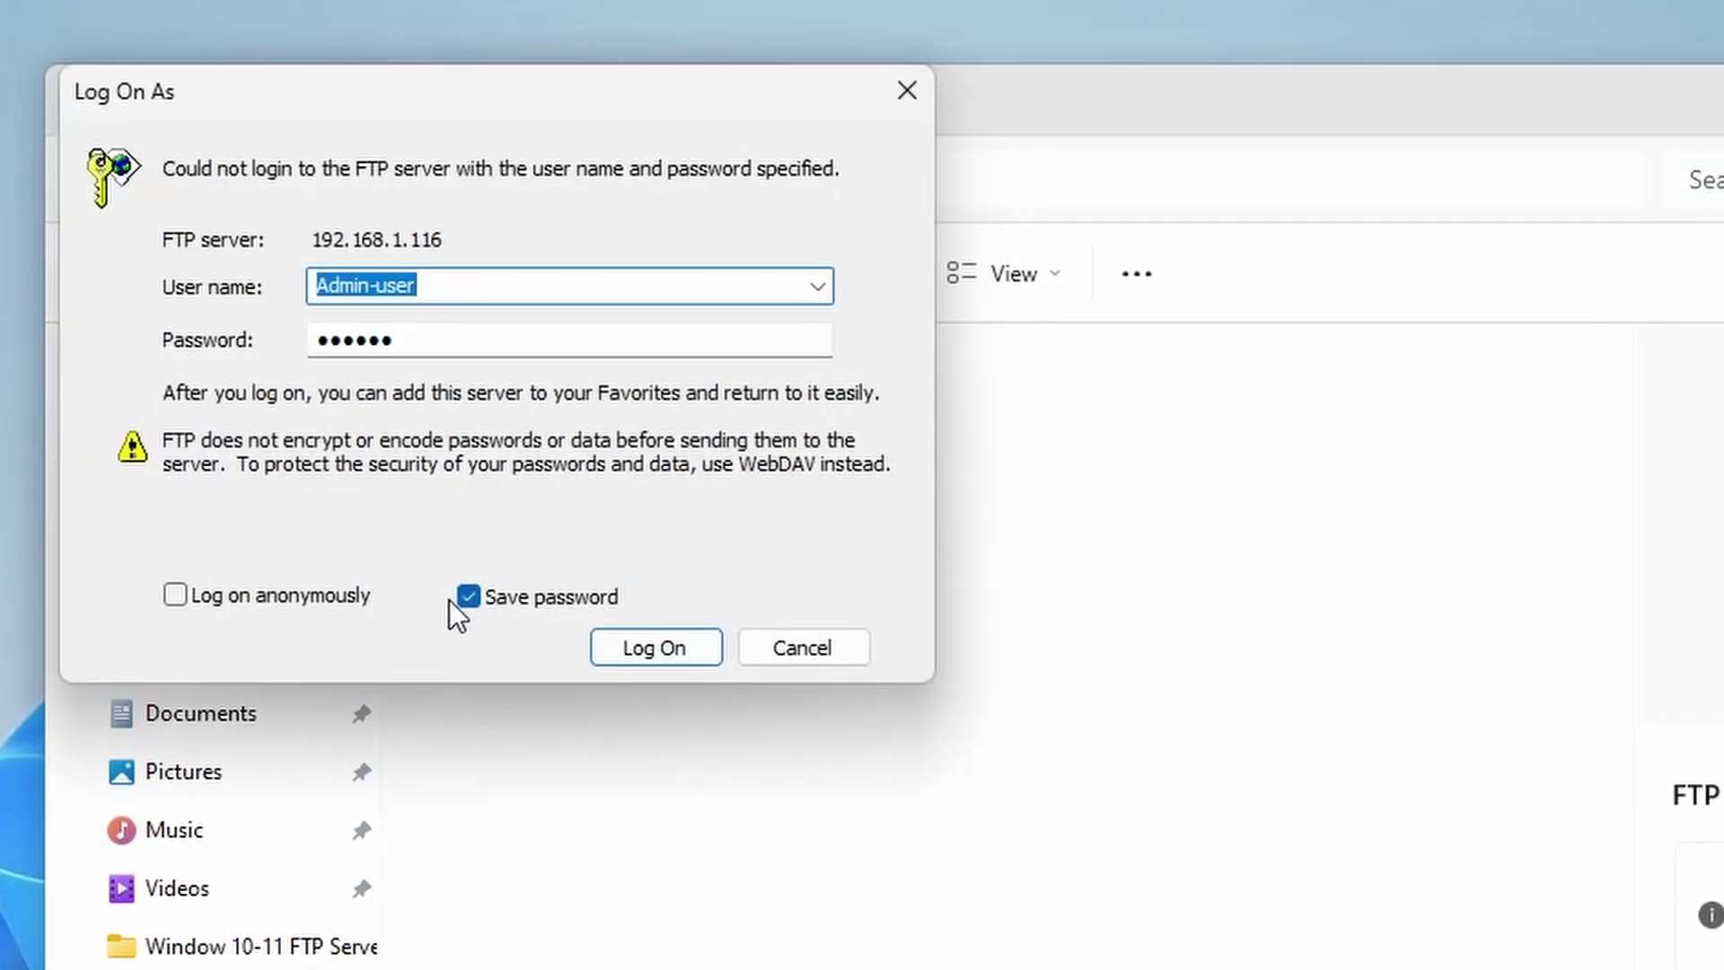
{"action": "key", "text": "Tab"}
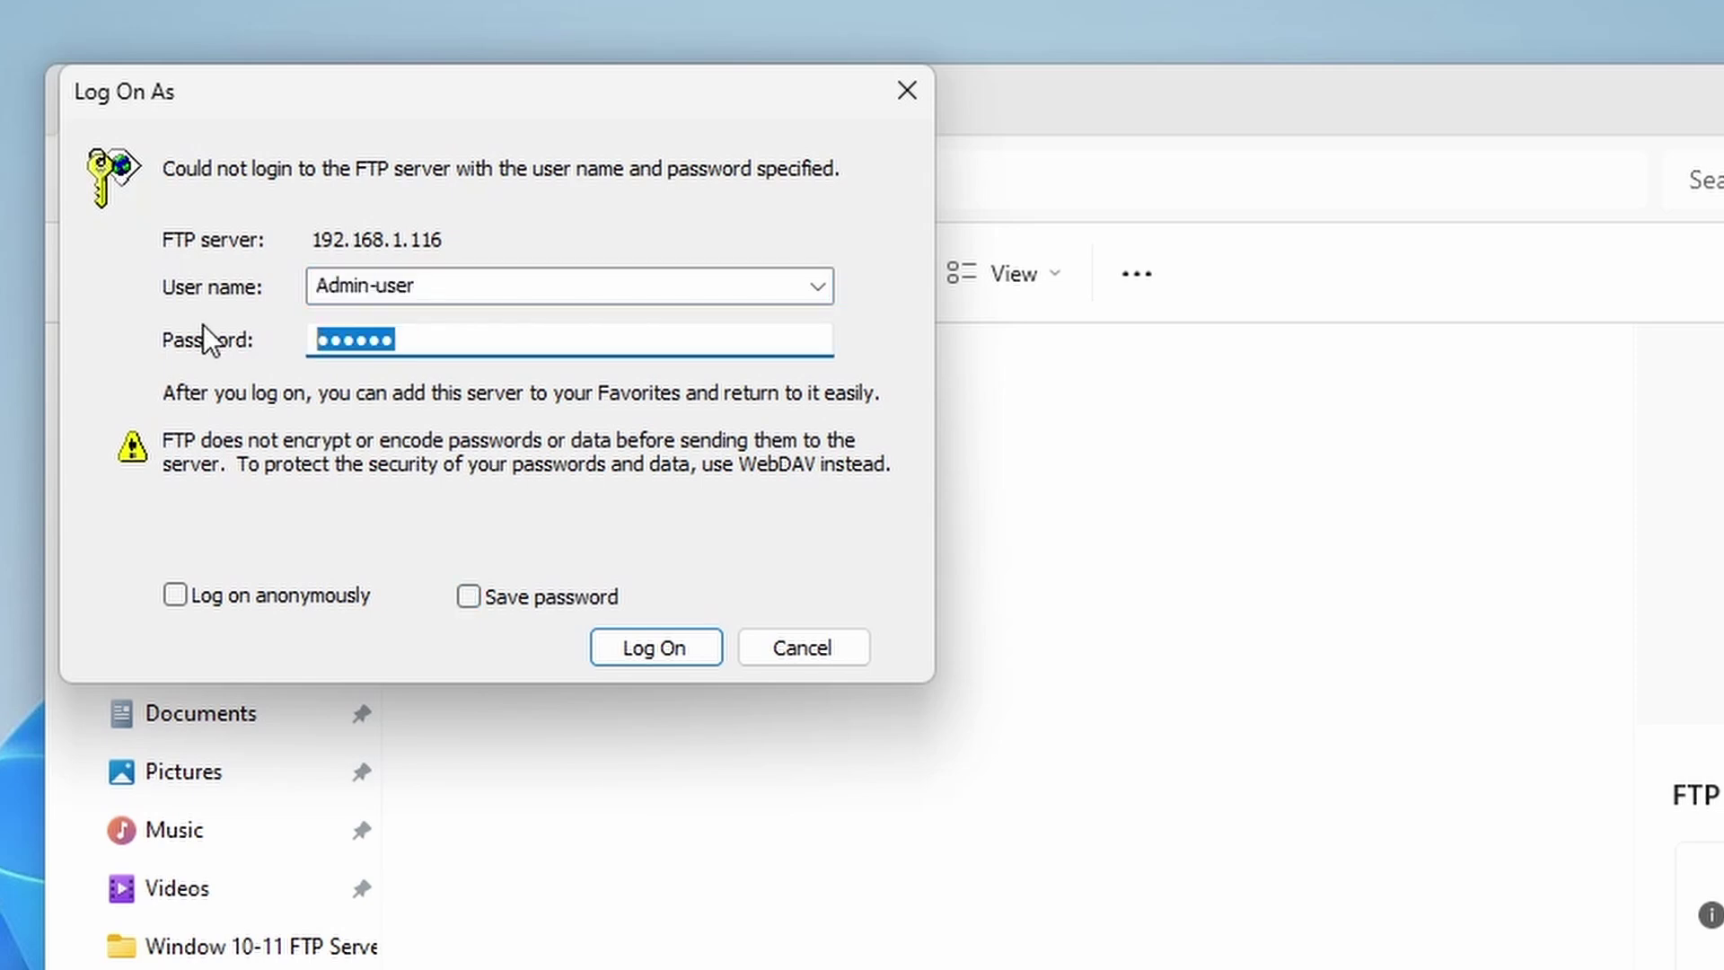
{"action": "type", "text": "a"}
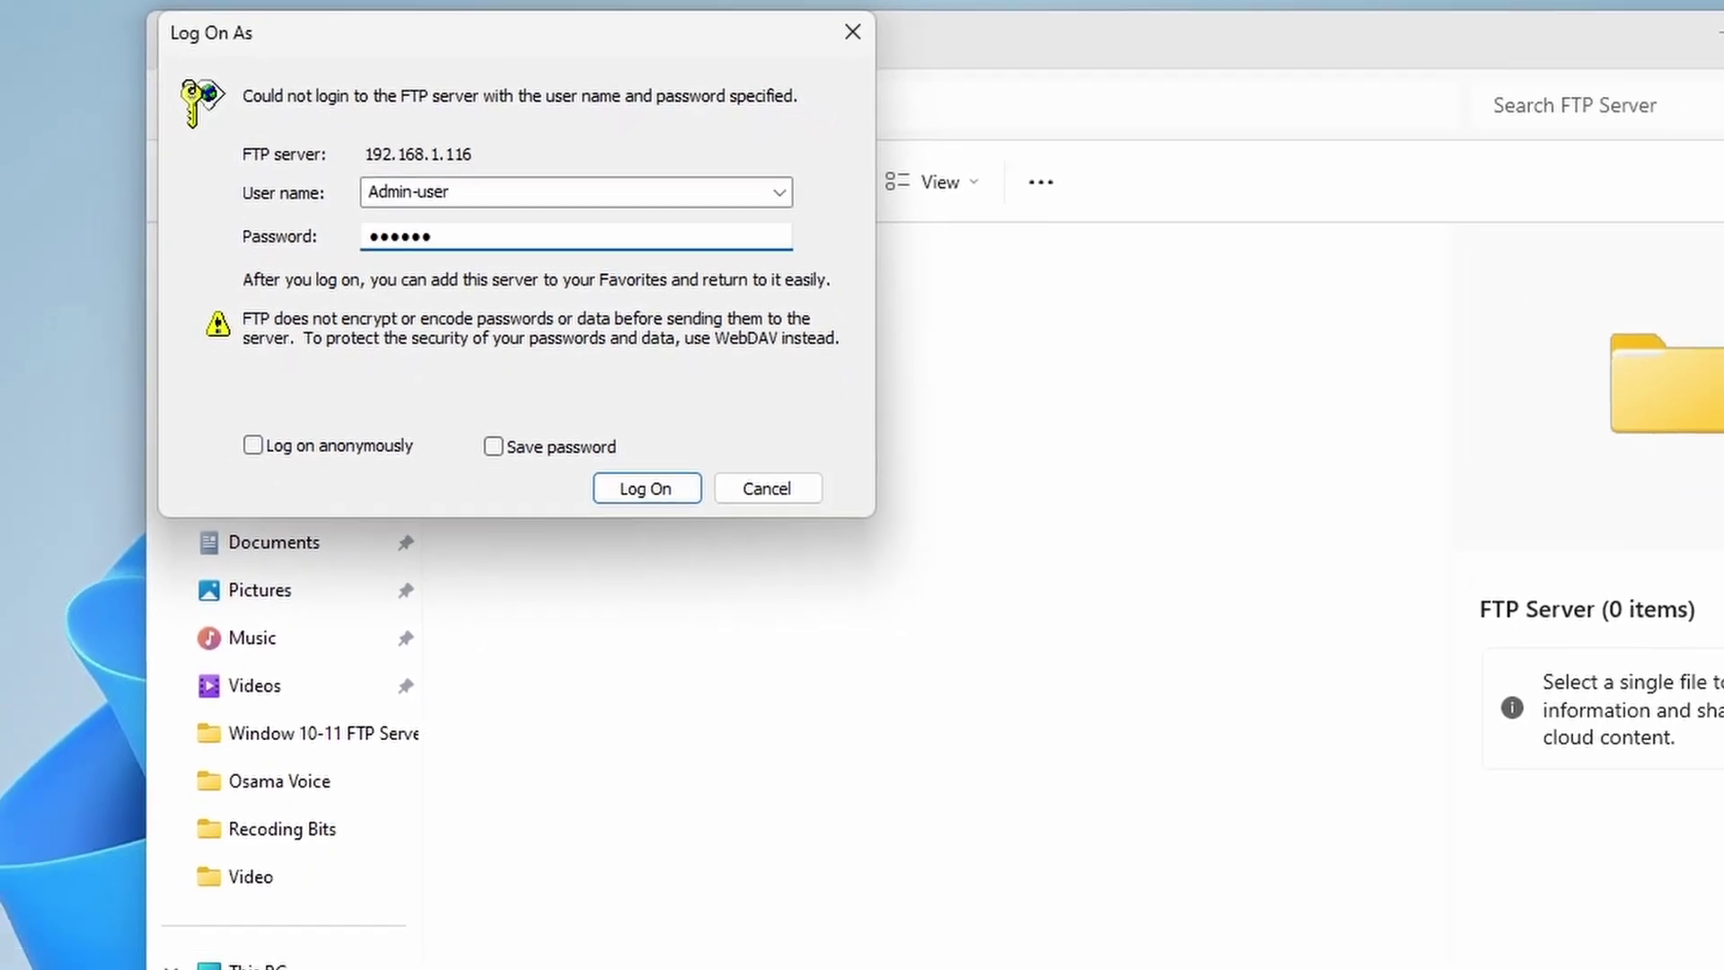
{"action": "left_click", "coordinate": [514, 379]}
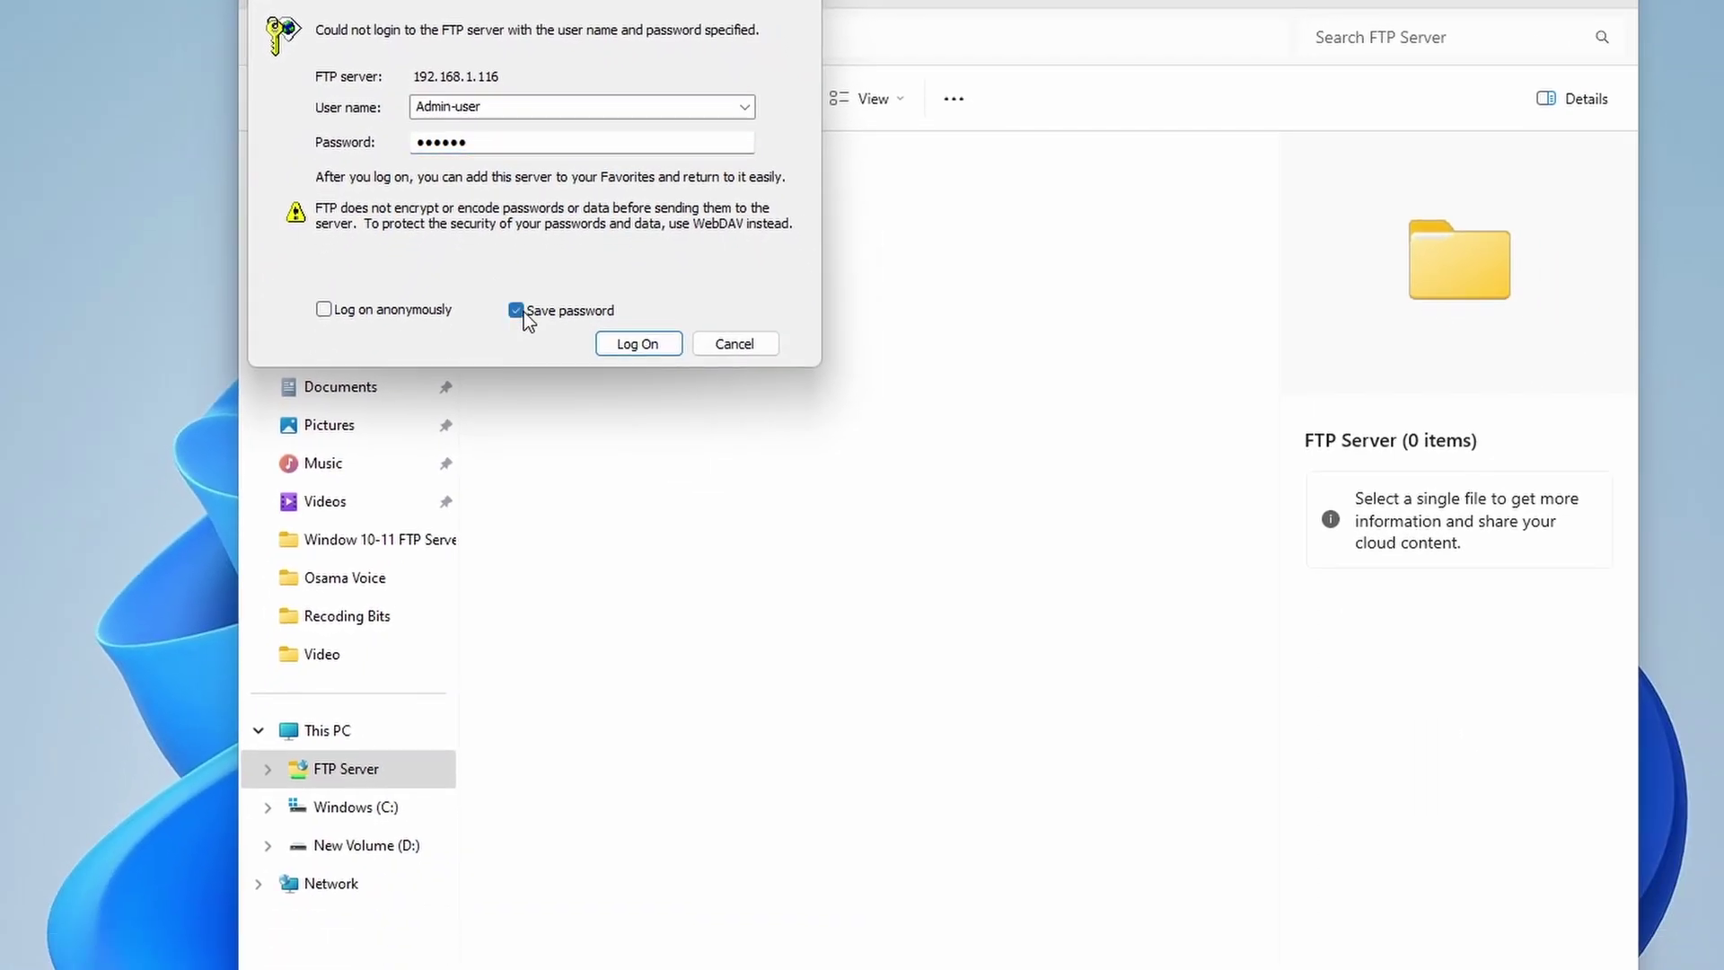
{"action": "left_click", "coordinate": [639, 345]}
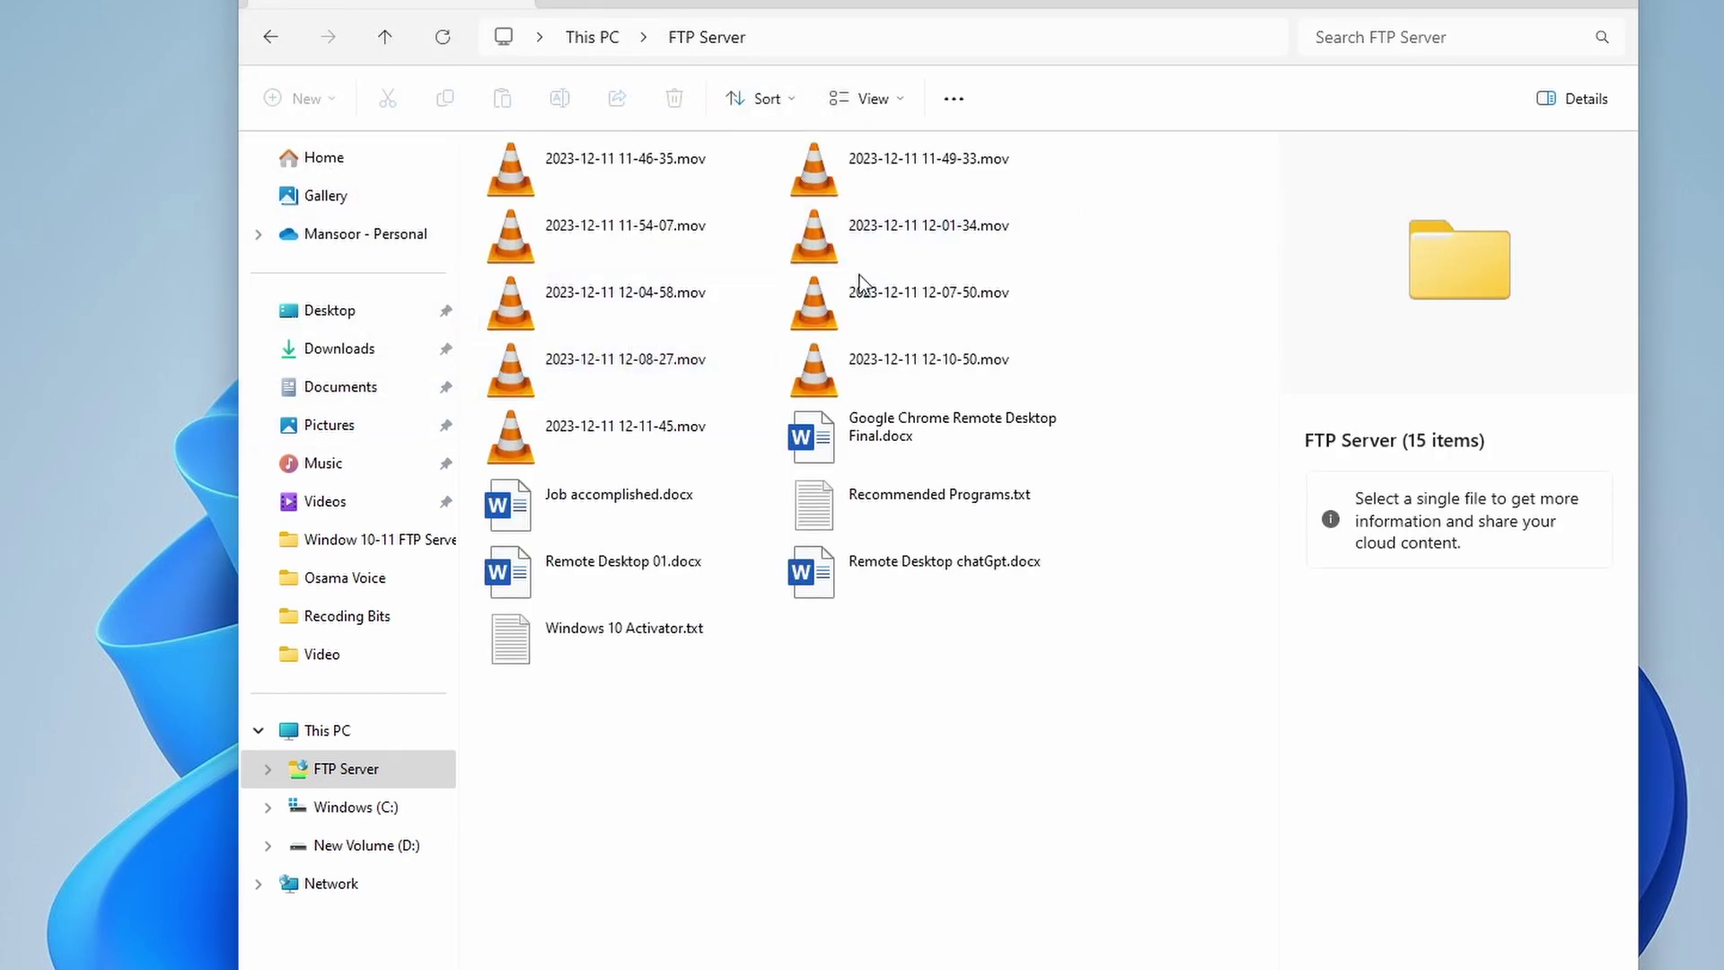
Step: Open Job accomplished.docx from the FTP server in Word and select its letter text
{"action": "left_click", "coordinate": [821, 434]}
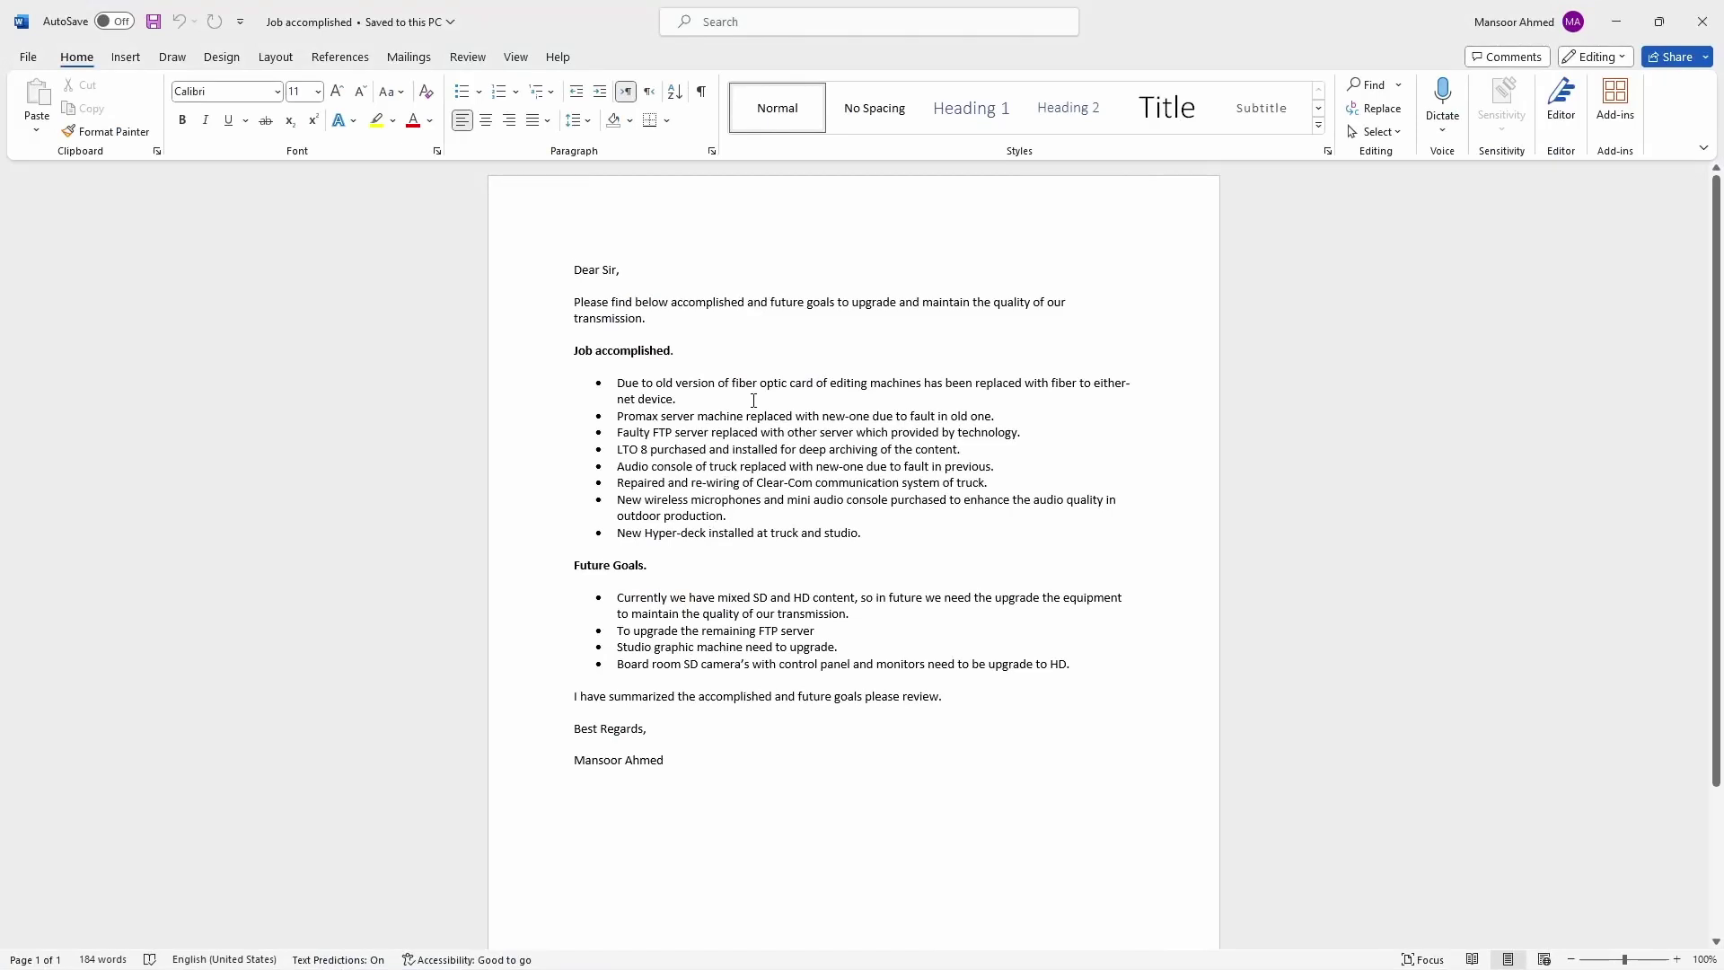
{"action": "left_click_drag", "start_coordinate": [574, 302], "coordinate": [920, 570]}
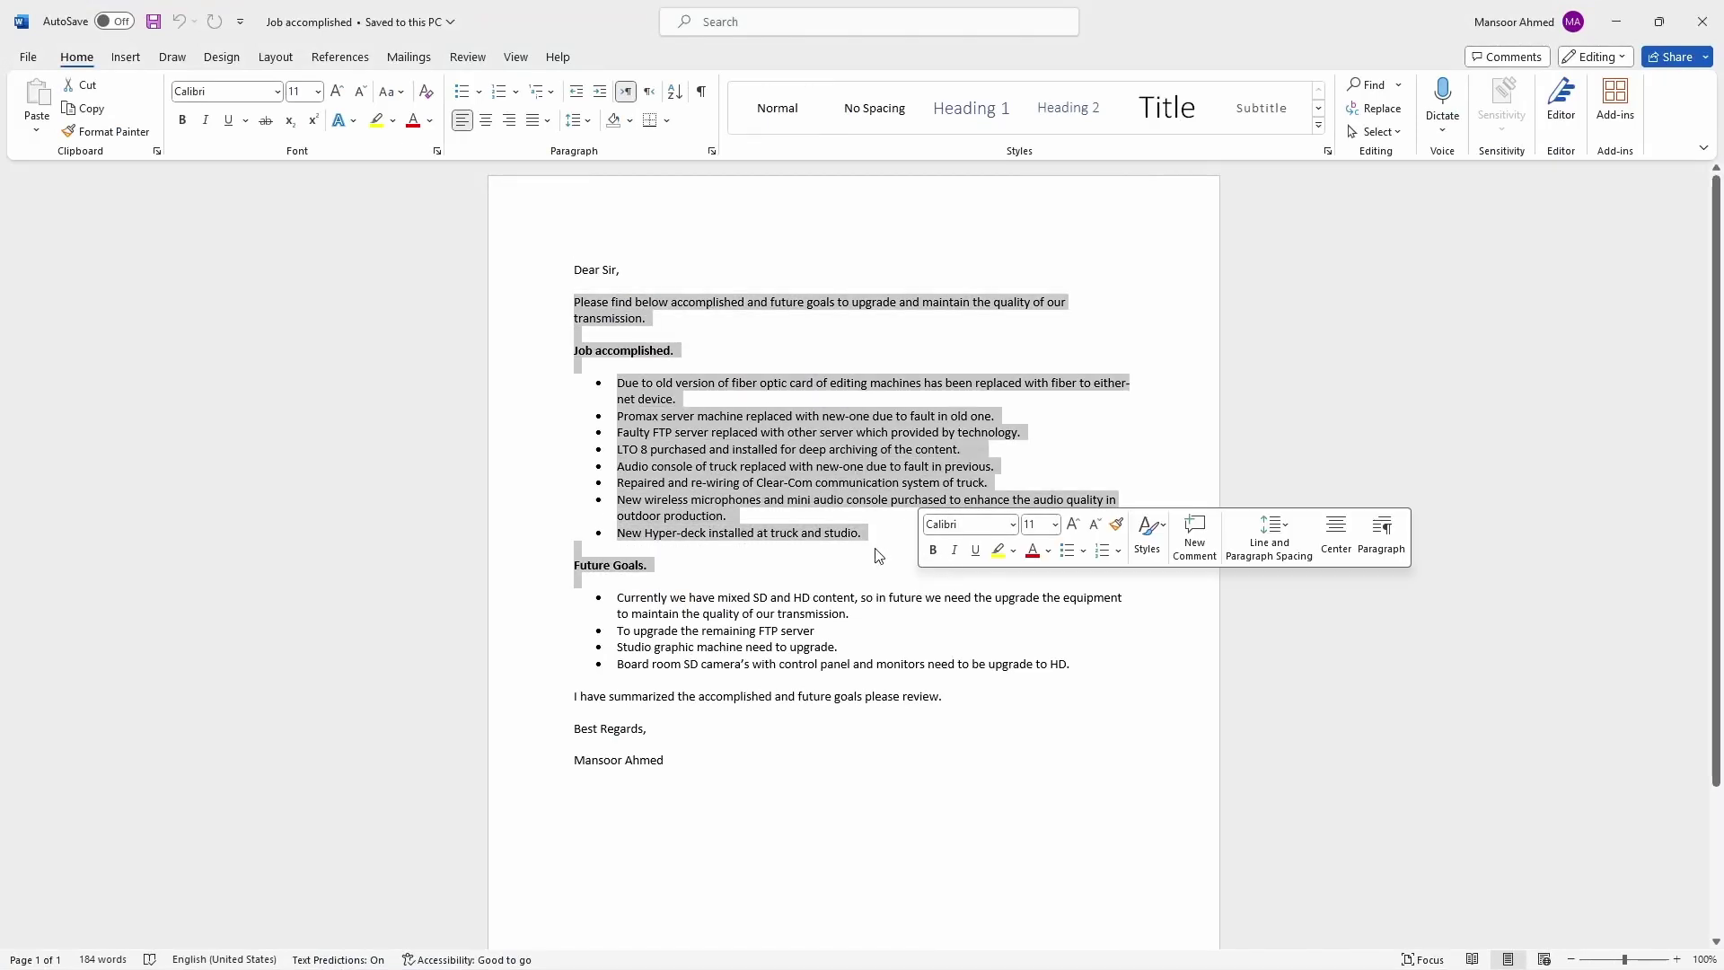